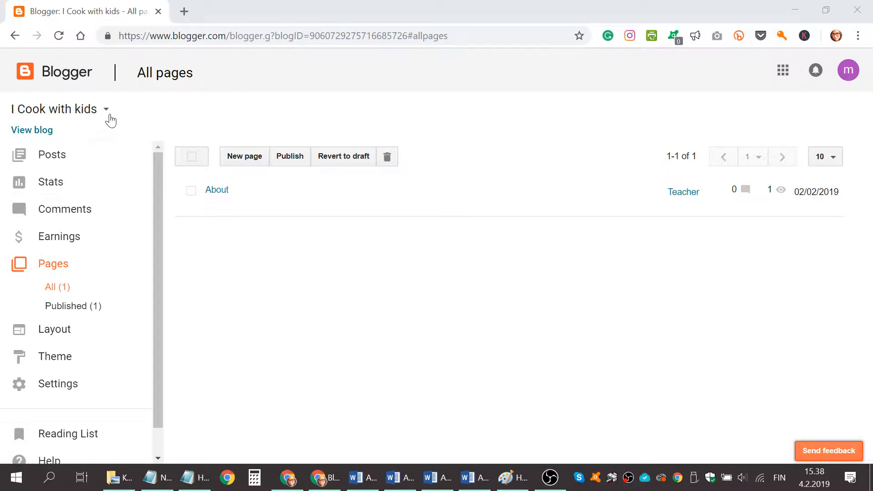
# Start creating a new blog and title it "Mom life is fine"
pyautogui.click(106, 111)
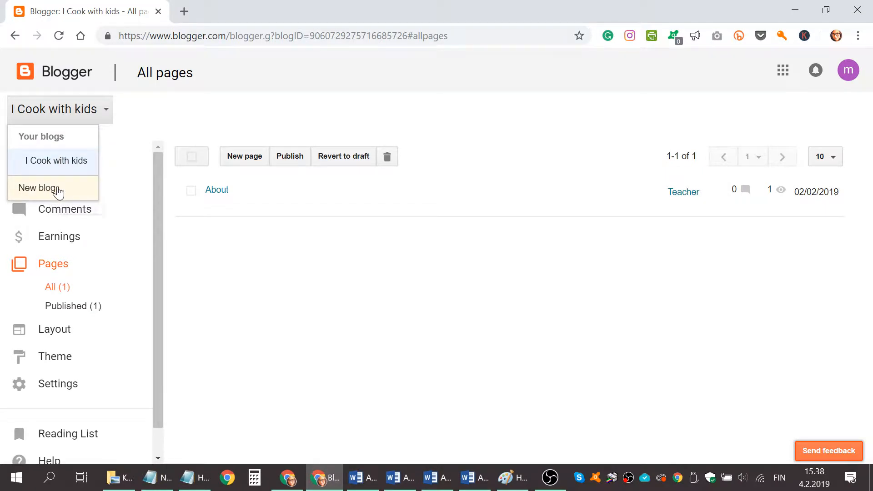
pyautogui.click(58, 190)
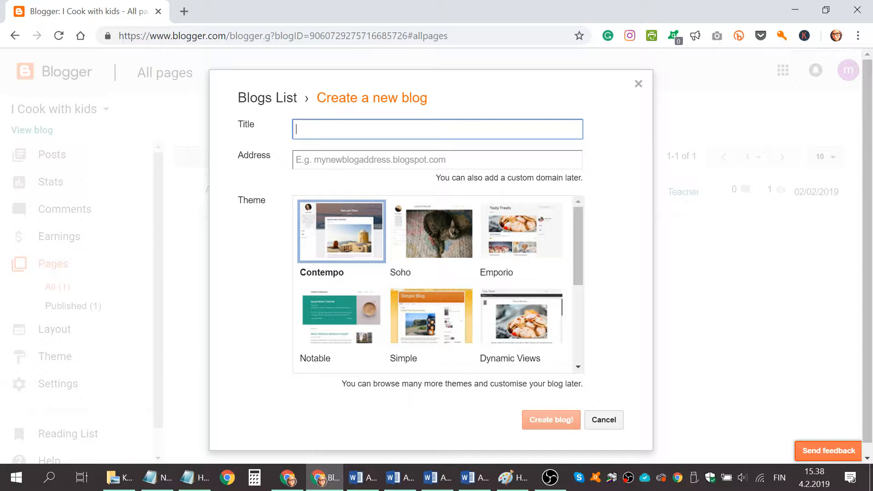
pyautogui.write('life is fine')
# Set the new blog's address to momlifeisfine.blogspot.com
pyautogui.click(321, 160)
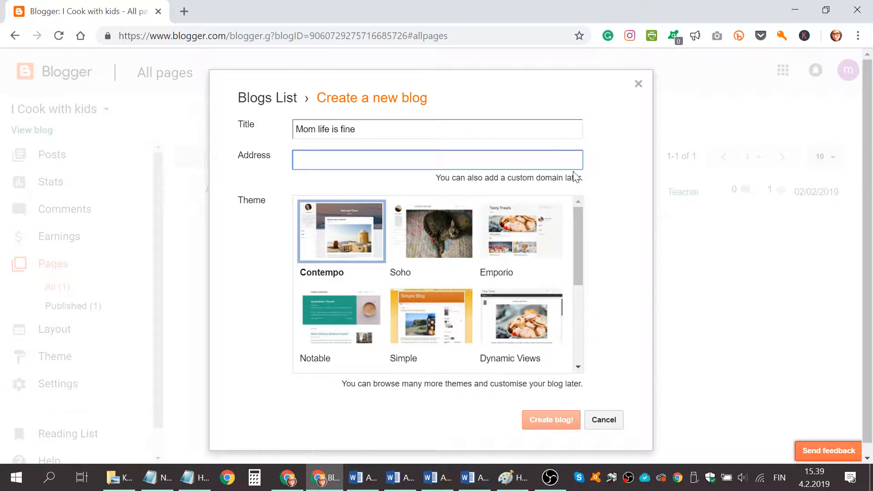
pyautogui.write('m')
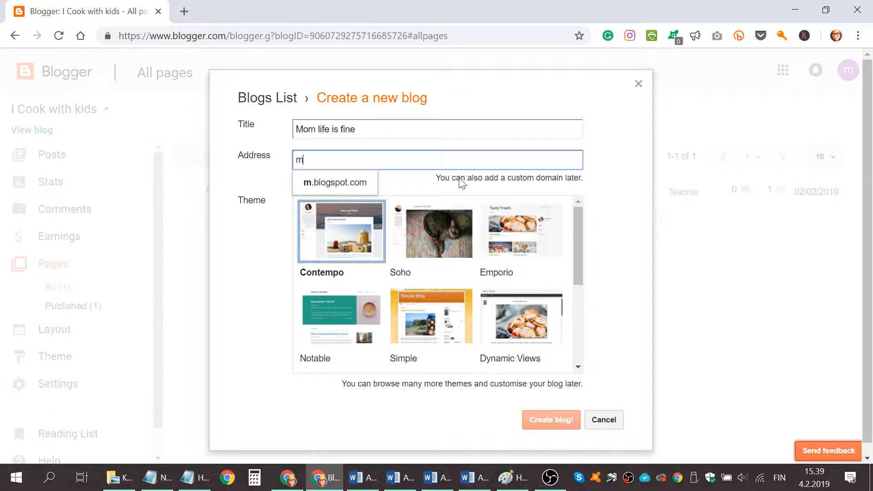
pyautogui.write('oml')
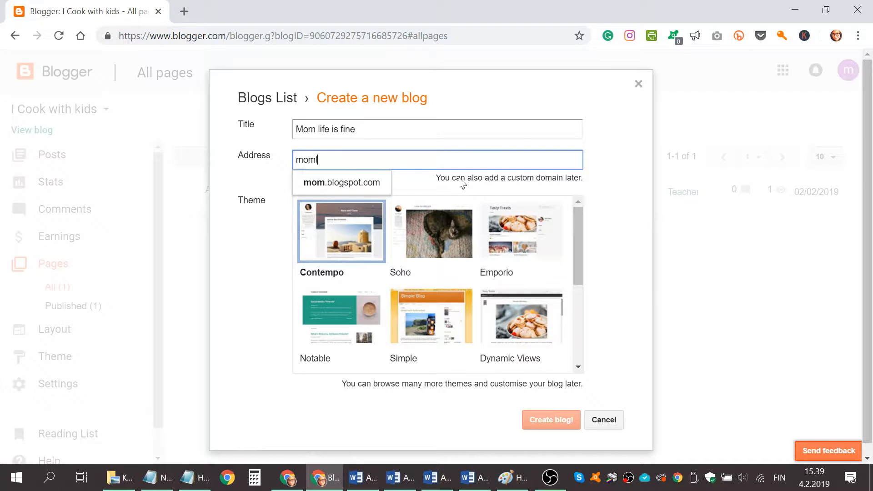
pyautogui.write('ifeisf')
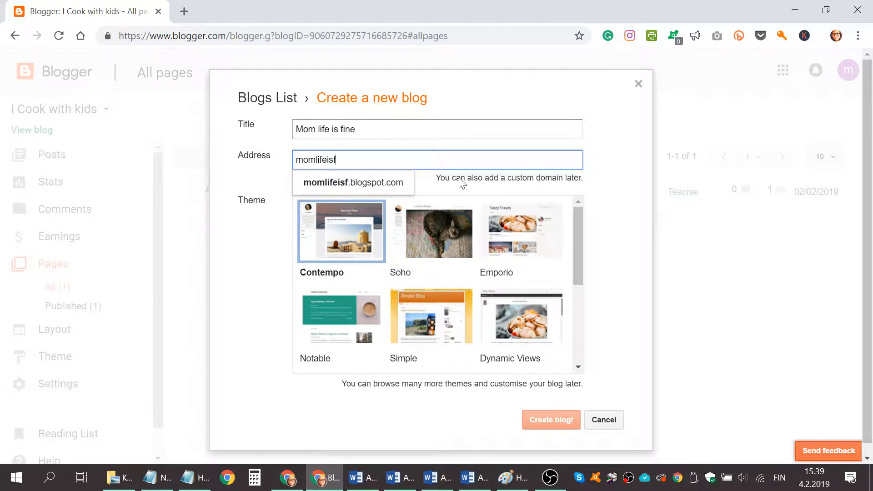
pyautogui.write('ine')
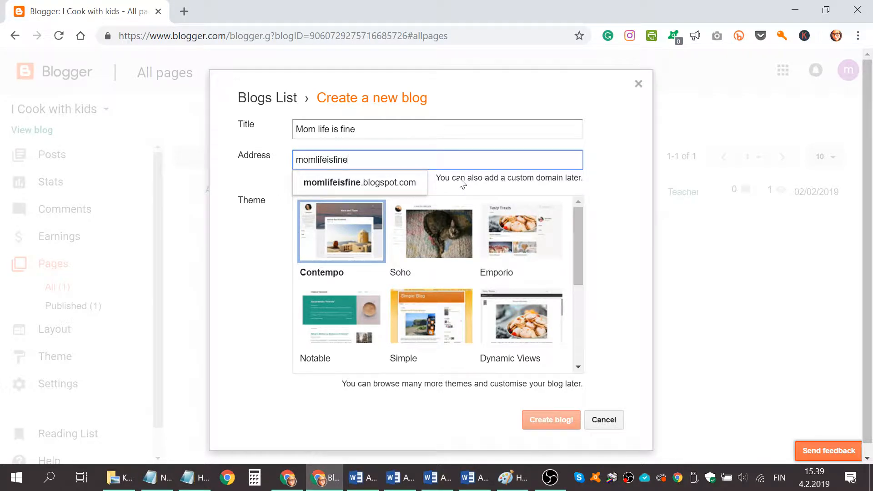
pyautogui.click(419, 181)
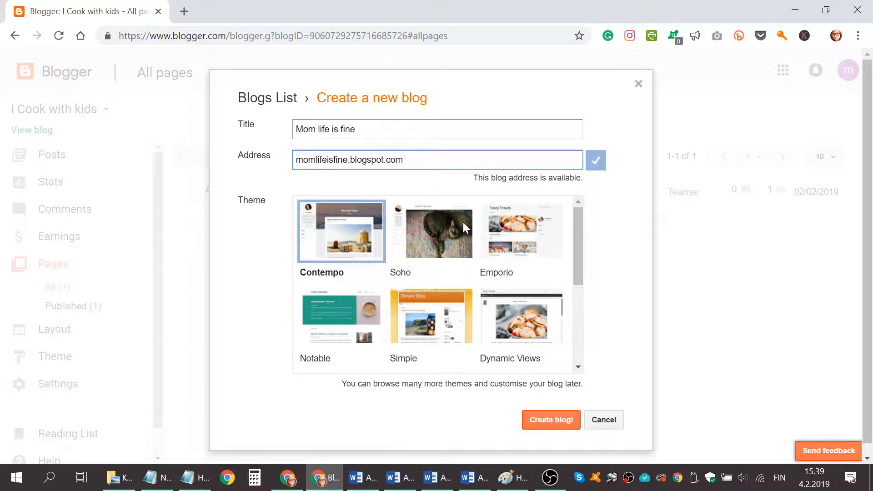
# Choose the Ethereal theme and create the blog
pyautogui.scroll(-2, 406, 226)
pyautogui.scroll(-2, 406, 226)
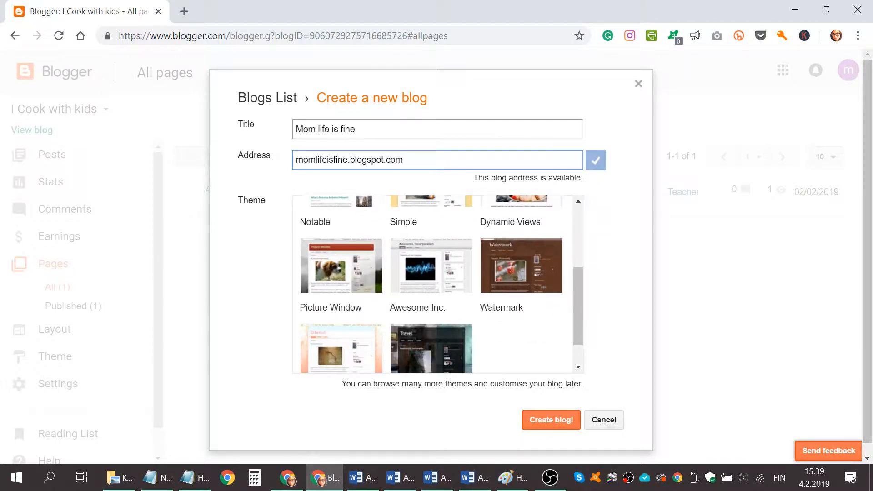
pyautogui.scroll(-1, 415, 234)
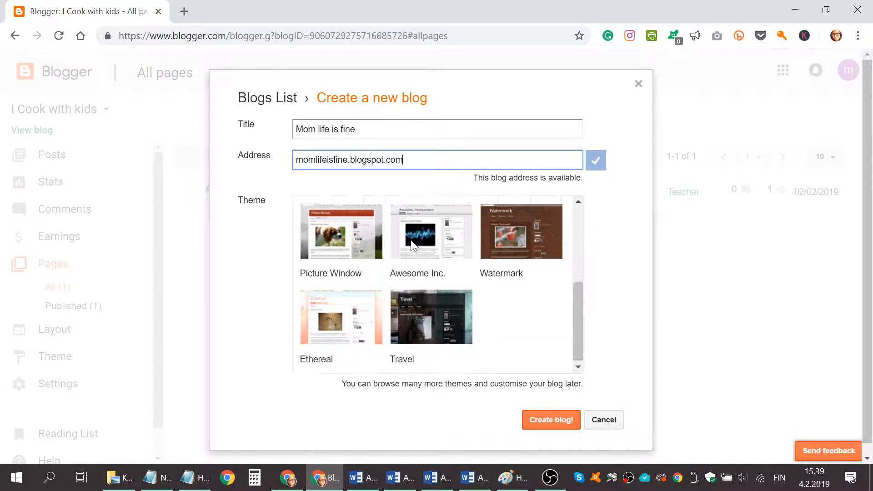
pyautogui.click(329, 322)
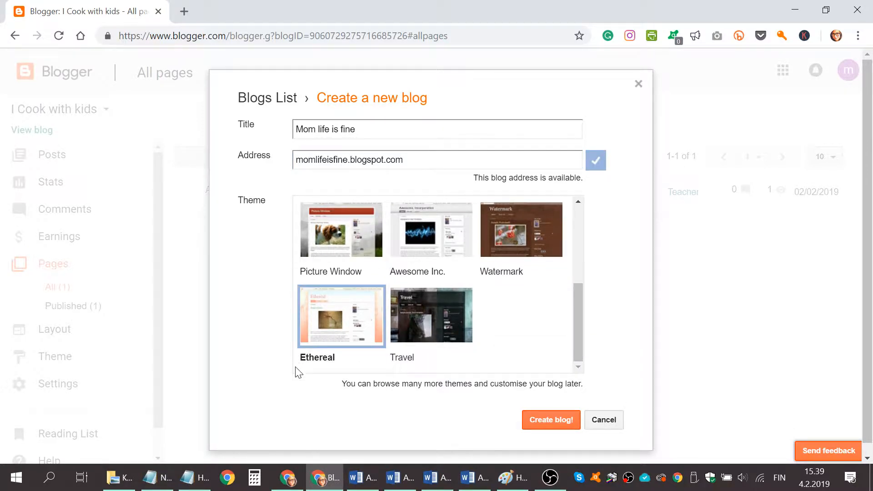
pyautogui.click(544, 430)
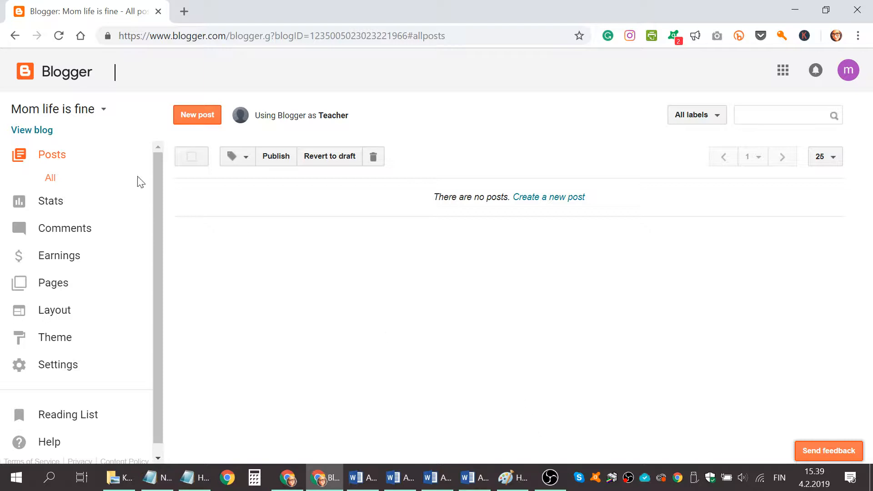
# View the new blog, accept its cookie notice, and remove the About Me profile gadget from the page
pyautogui.click(23, 131)
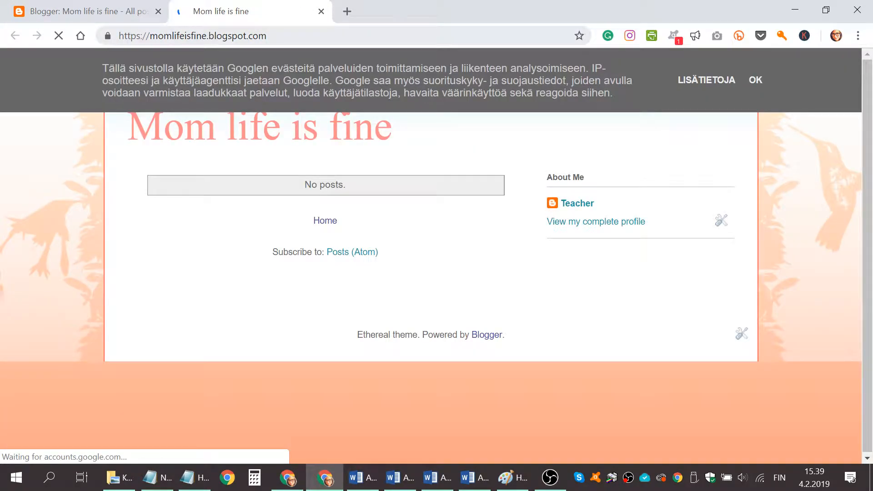
pyautogui.click(753, 81)
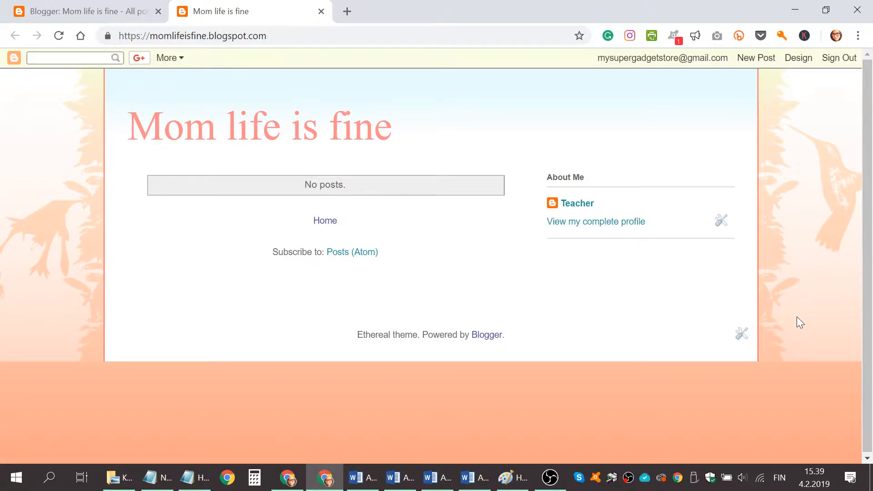
pyautogui.click(725, 231)
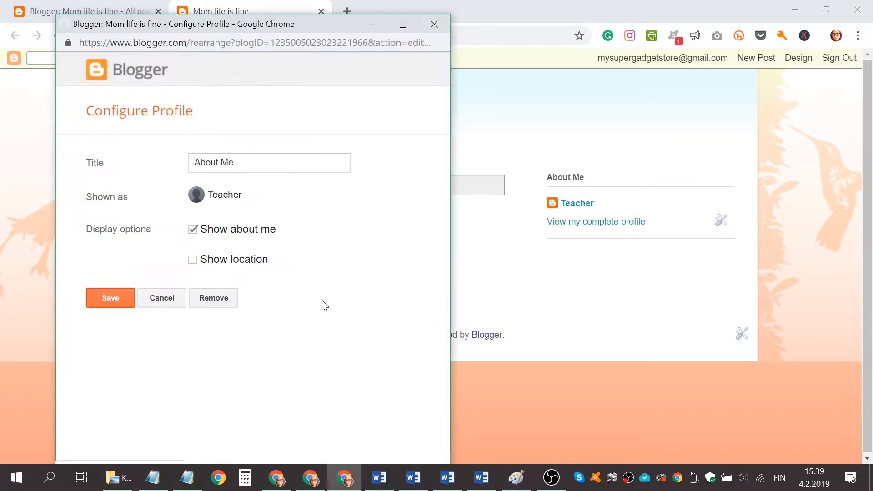
pyautogui.click(214, 300)
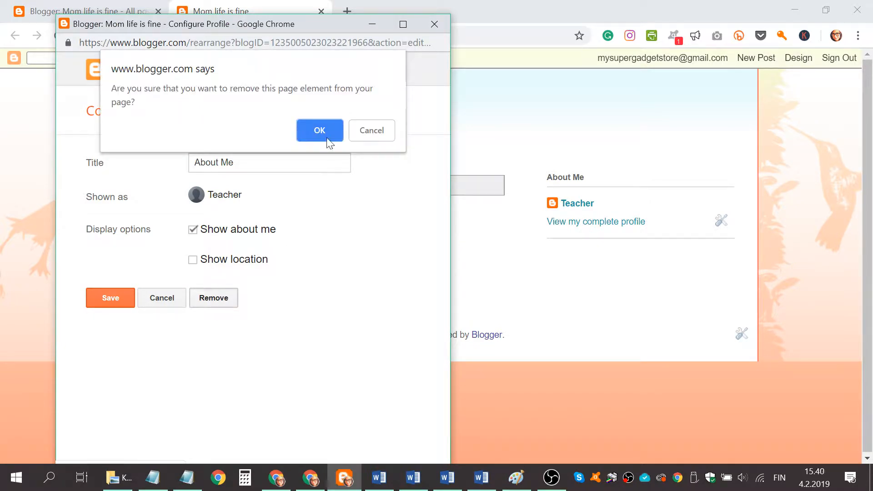
pyautogui.click(323, 129)
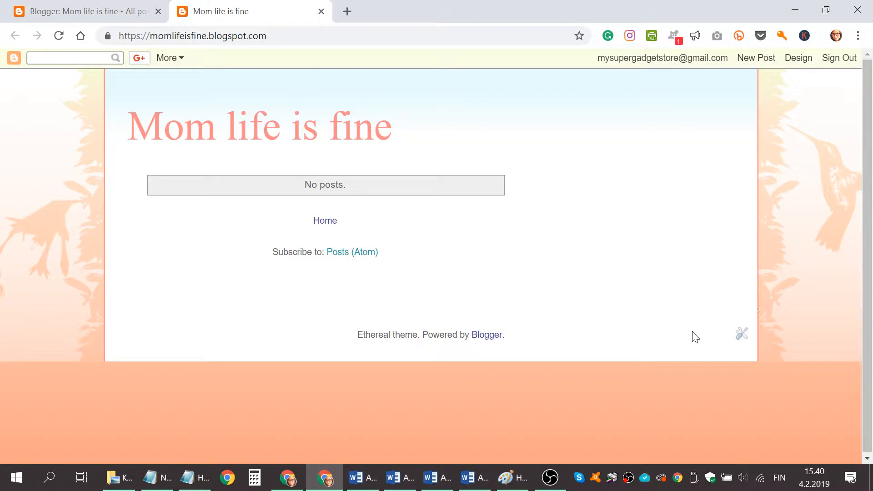
# Set the footer attribution's copyright text to "Mom life is fine" and save it
pyautogui.click(742, 336)
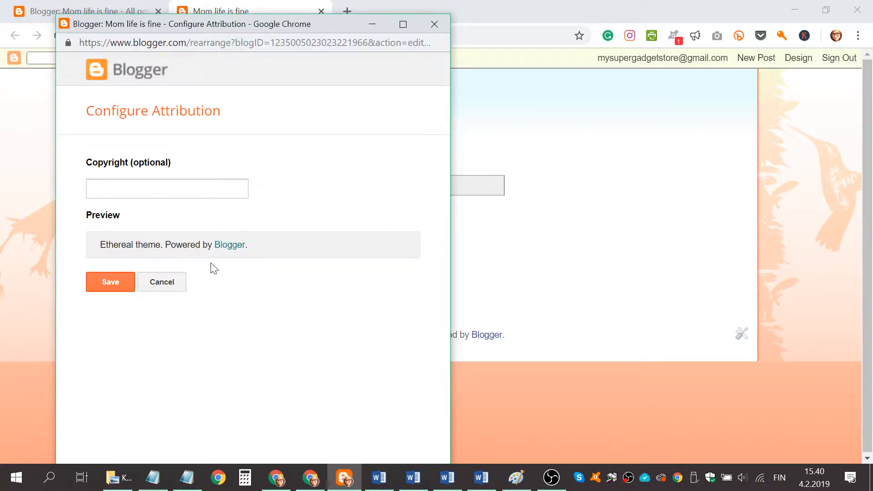
pyautogui.click(165, 188)
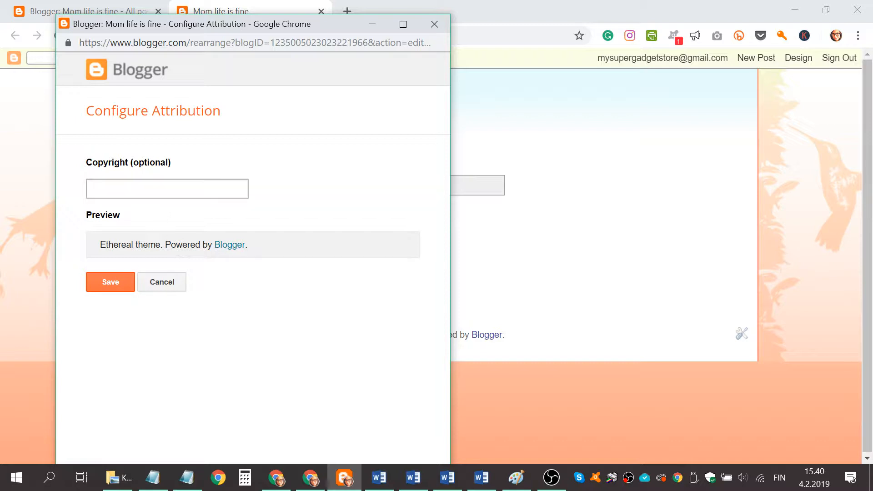
pyautogui.write('Mo')
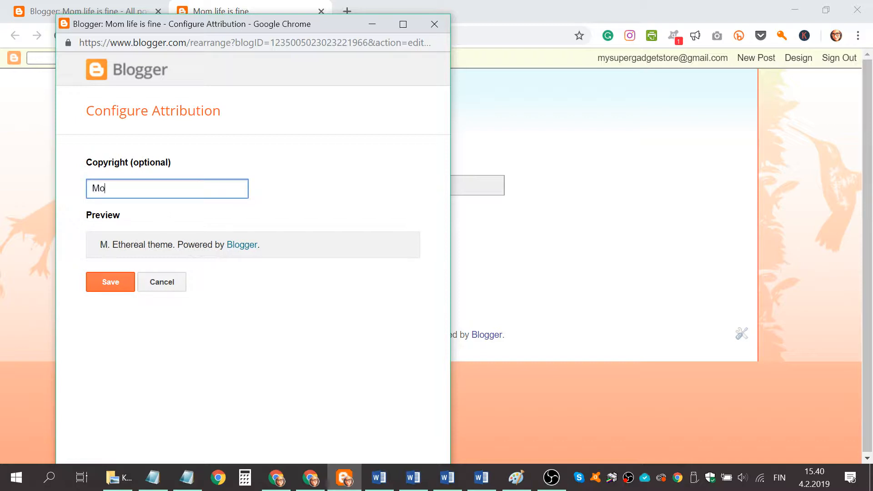
pyautogui.write('m lif')
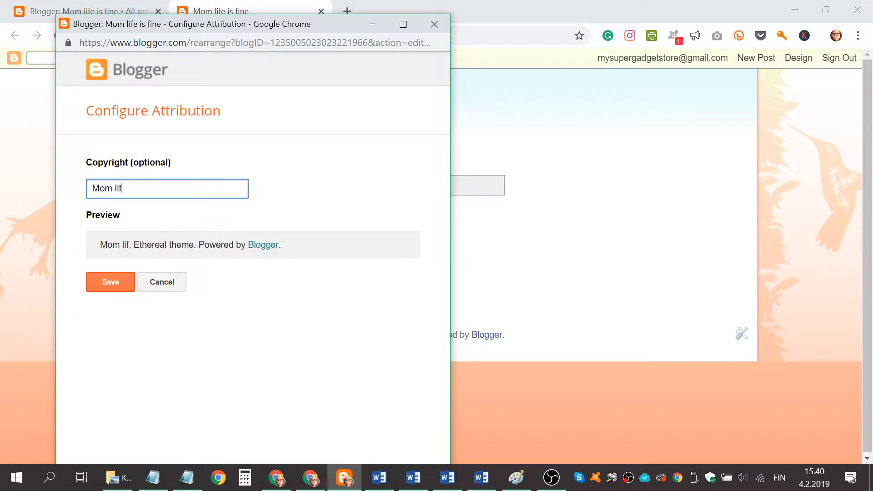
pyautogui.write('e is fine')
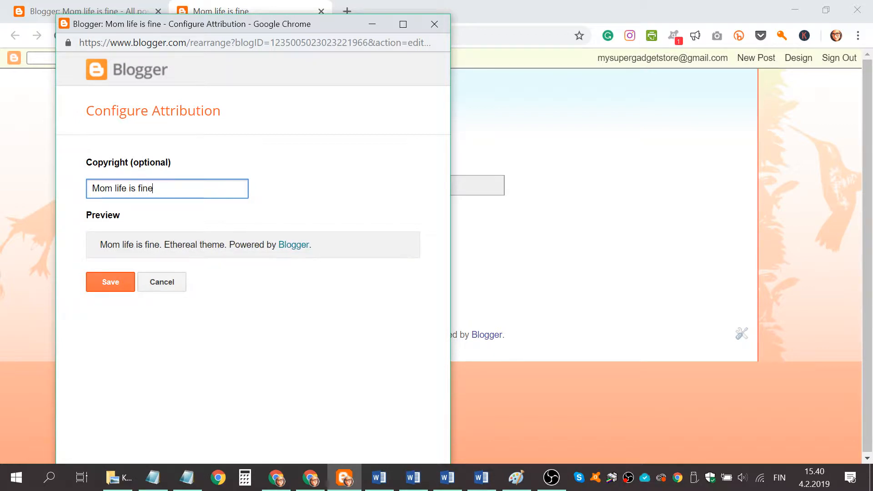
pyautogui.click(124, 285)
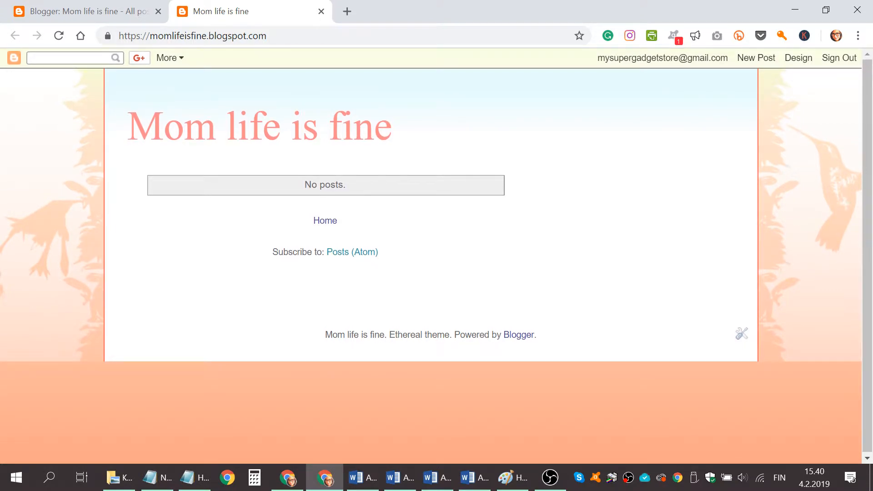
# Return to the blog's dashboard, open its layout, and examine the gadget sections from the navbar to the footer
pyautogui.click(114, 10)
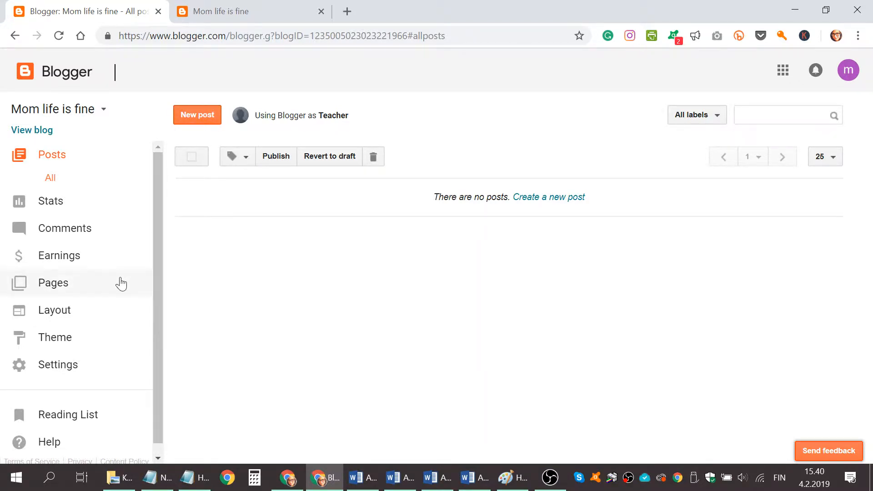
pyautogui.click(49, 323)
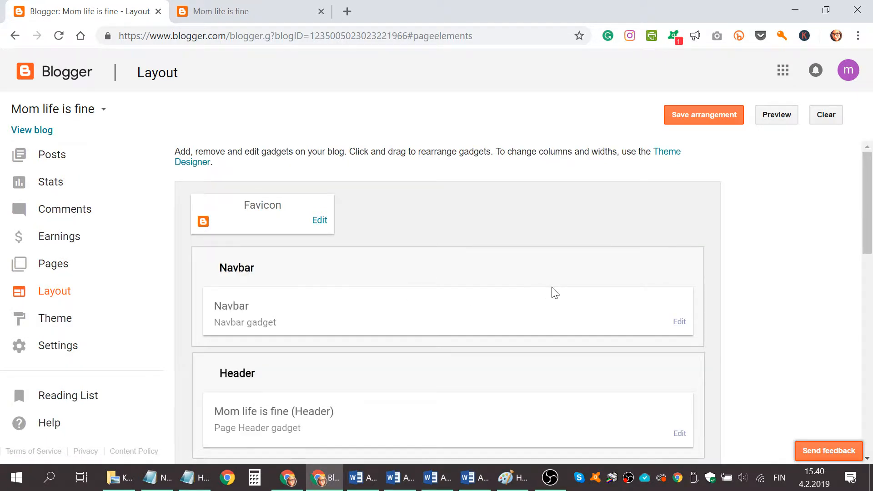
pyautogui.scroll(-3, 552, 292)
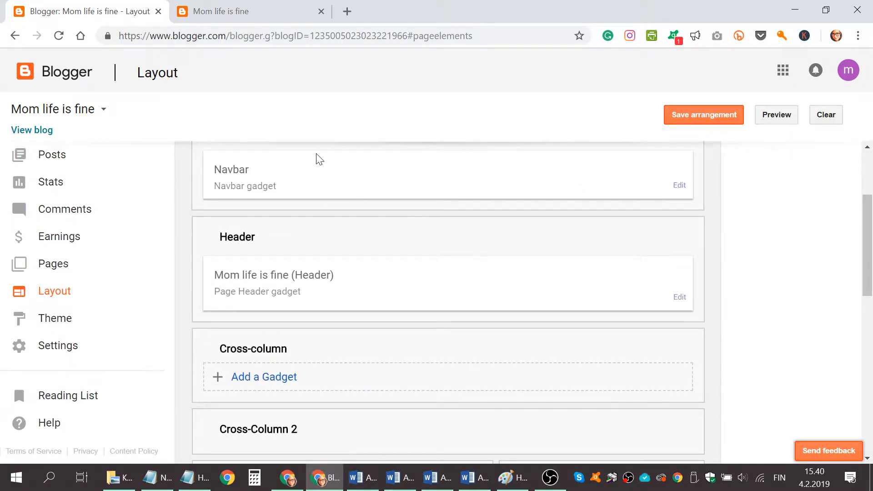
pyautogui.scroll(-2, 318, 159)
pyautogui.scroll(-5, 318, 159)
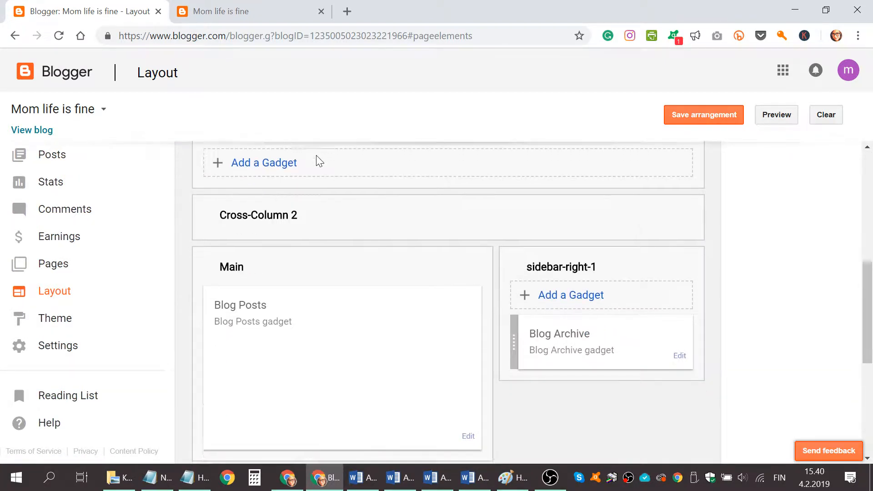
pyautogui.scroll(-2, 359, 259)
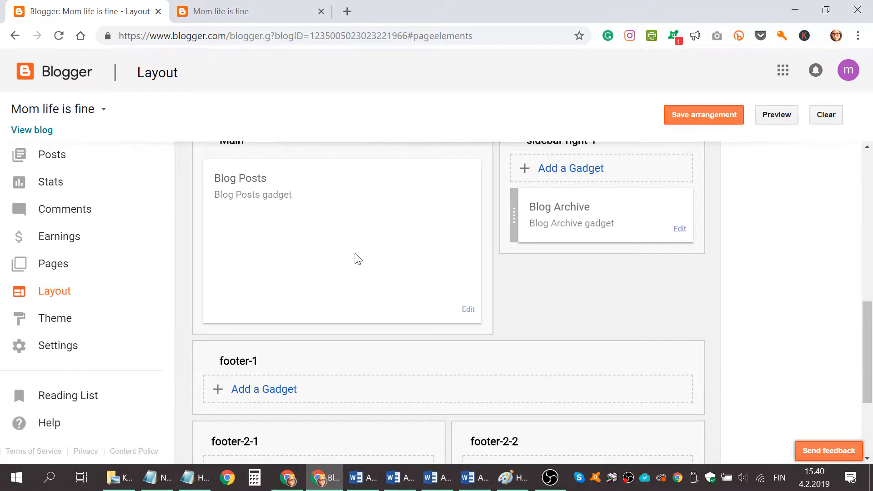
pyautogui.scroll(-3, 355, 255)
pyautogui.scroll(6, 355, 255)
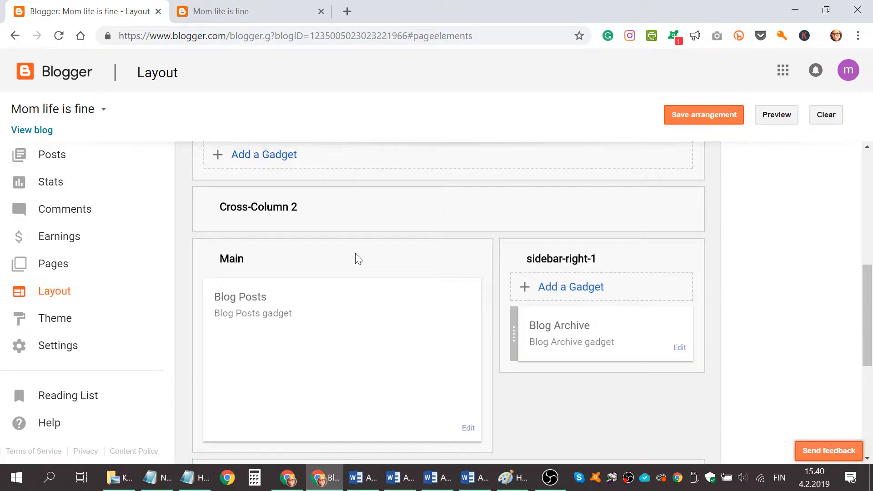
pyautogui.scroll(8, 355, 257)
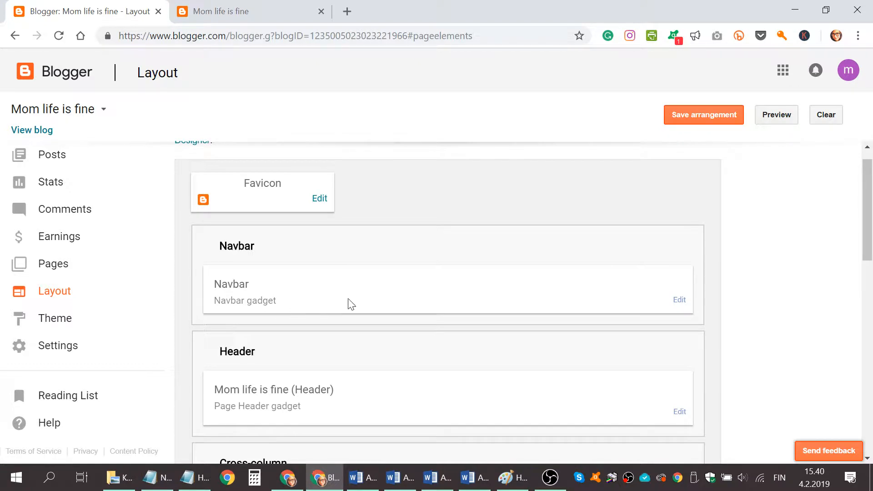
# Add a Pages gadget showing the Home page to the Cross-column section and save it
pyautogui.scroll(-3, 351, 304)
pyautogui.click(248, 357)
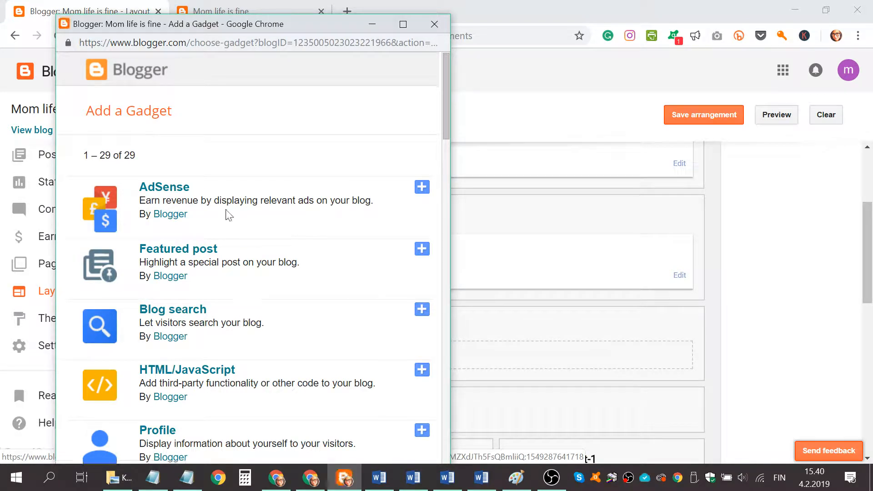
pyautogui.scroll(-6, 228, 215)
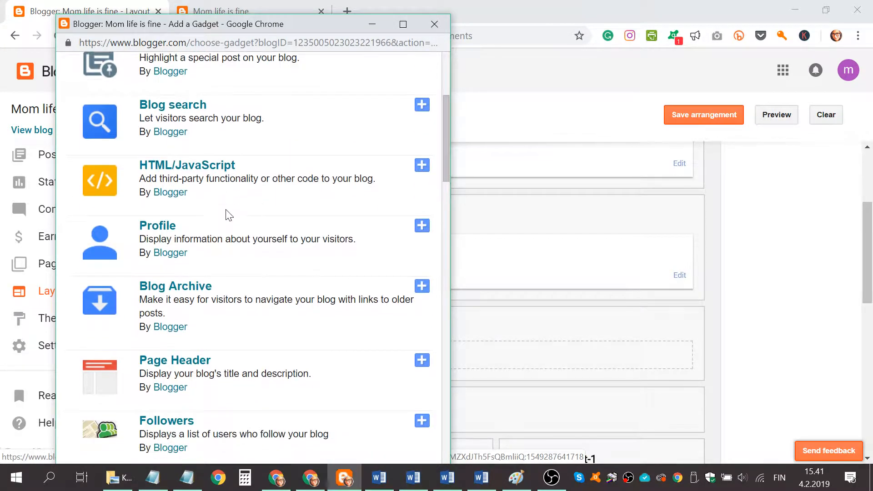
pyautogui.scroll(-6, 241, 254)
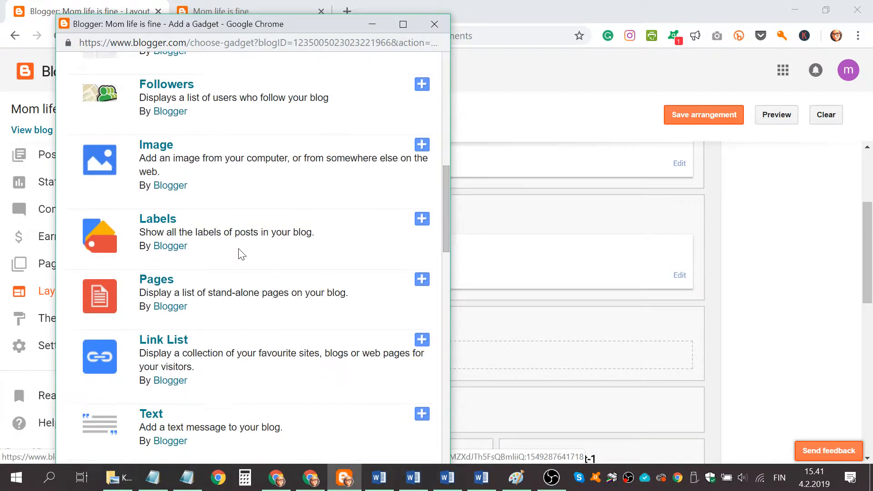
pyautogui.click(425, 278)
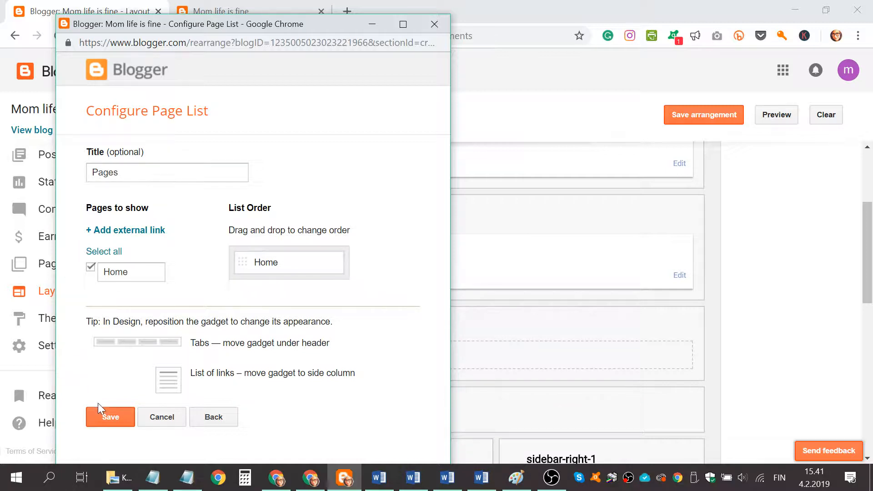
pyautogui.click(108, 417)
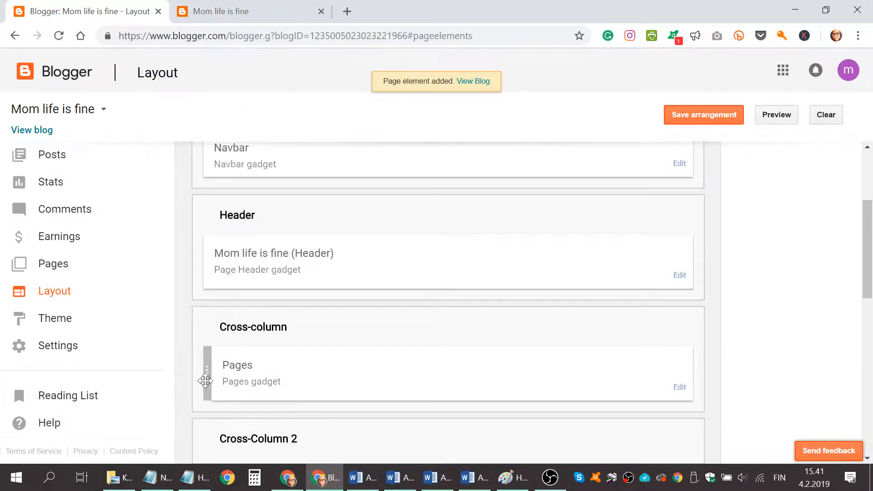
# Save the layout arrangement with the new Pages gadget and preview the blog
pyautogui.scroll(-3, 312, 374)
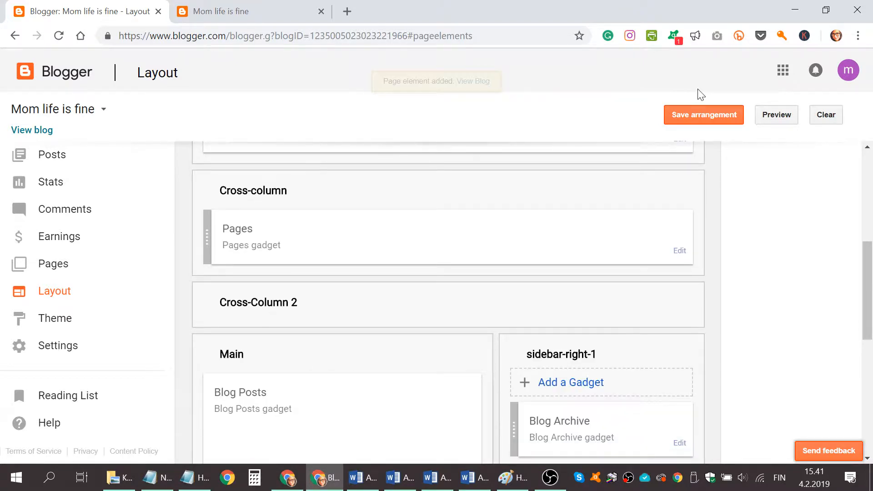
pyautogui.click(723, 121)
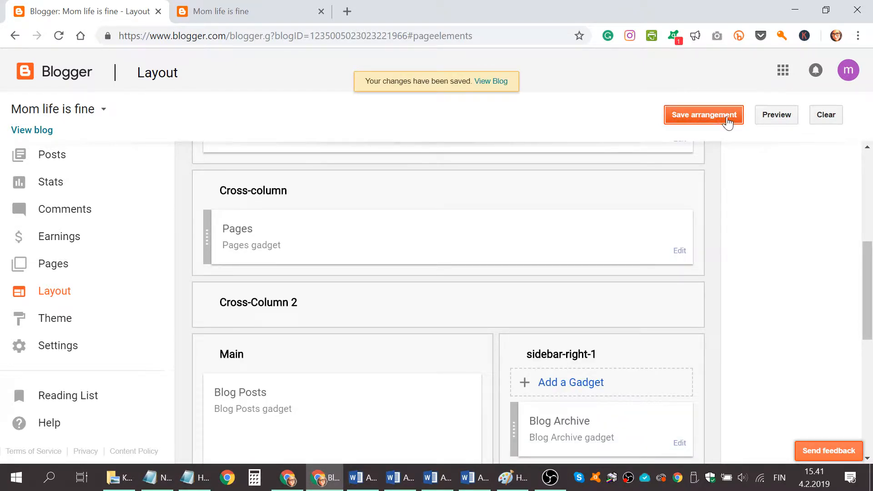
pyautogui.click(785, 119)
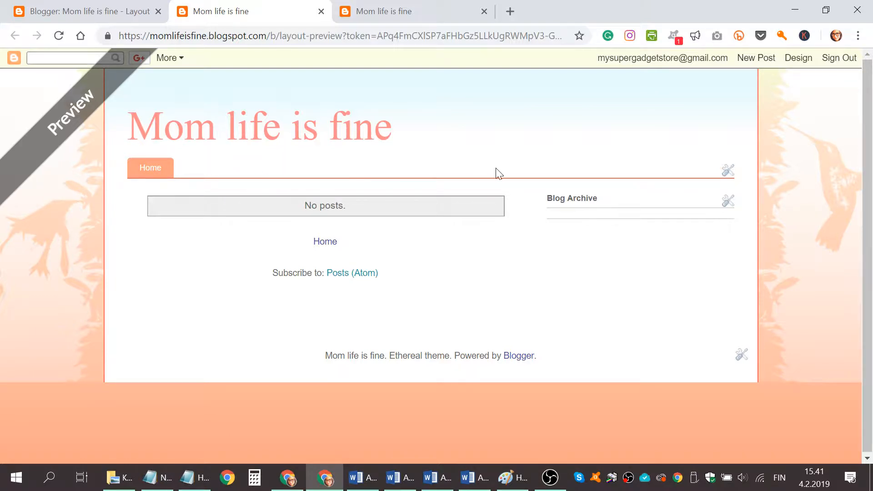
# Return from the preview to the blog's dashboard and open the live theme for customisation in the Theme Designer
pyautogui.click(87, 10)
pyautogui.scroll(-3, 230, 200)
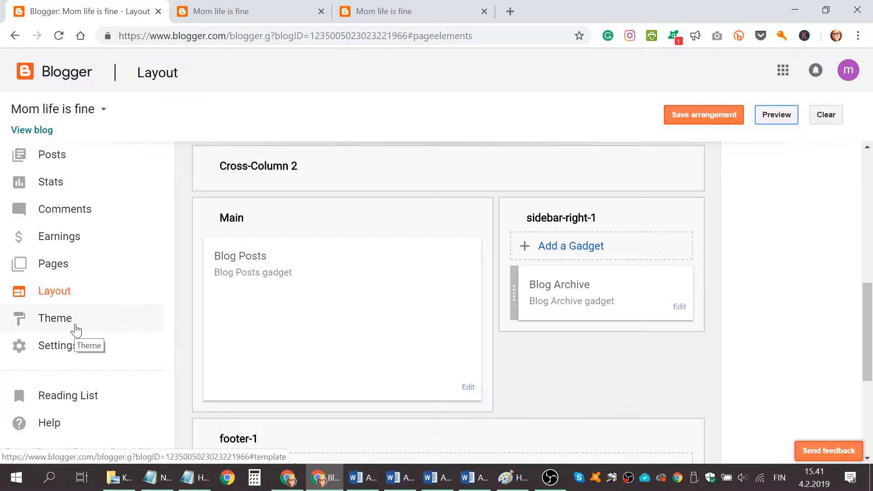
pyautogui.click(75, 328)
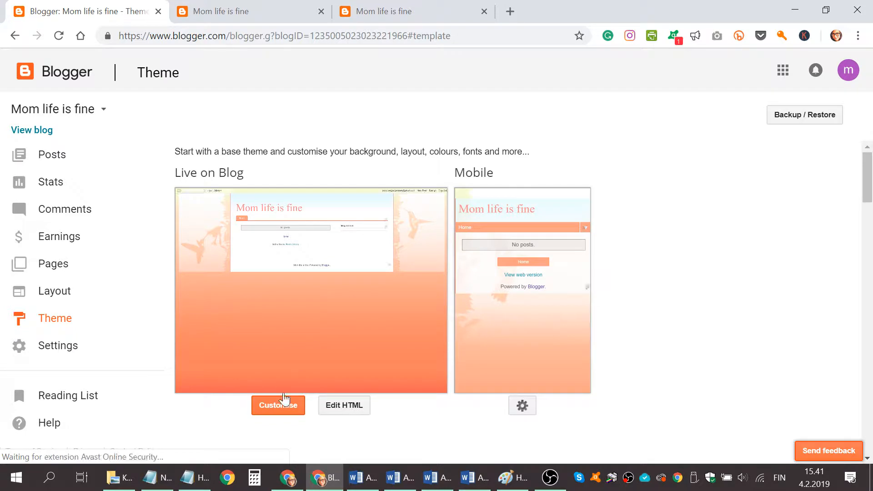
pyautogui.click(278, 409)
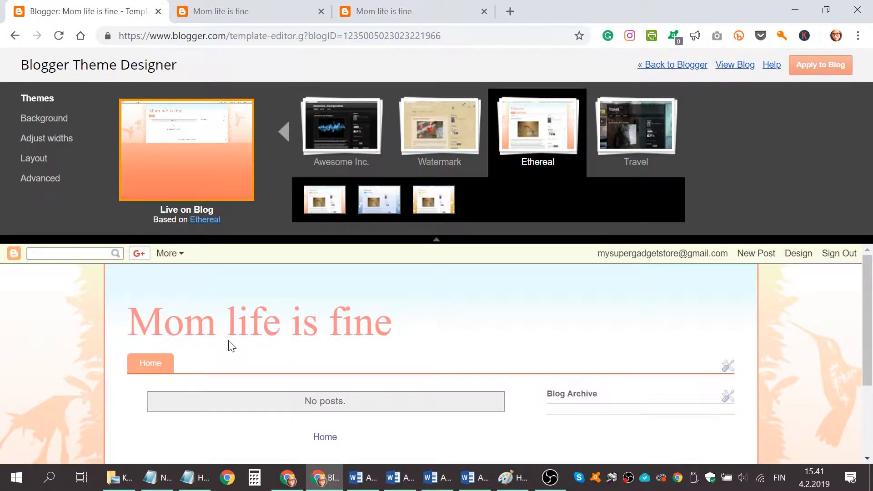
# Switch the blog to the Awesome Inc. theme and choose its variant with the red and pink watercolour background
pyautogui.click(341, 128)
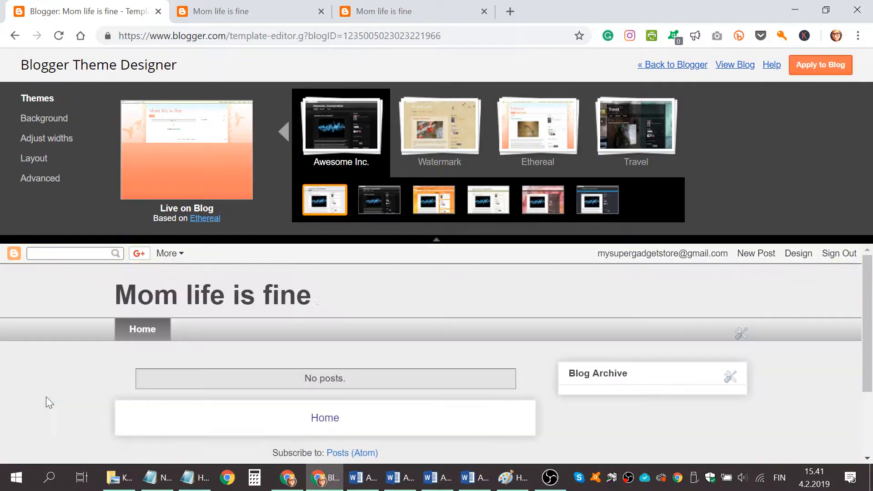
pyautogui.scroll(-3, 548, 359)
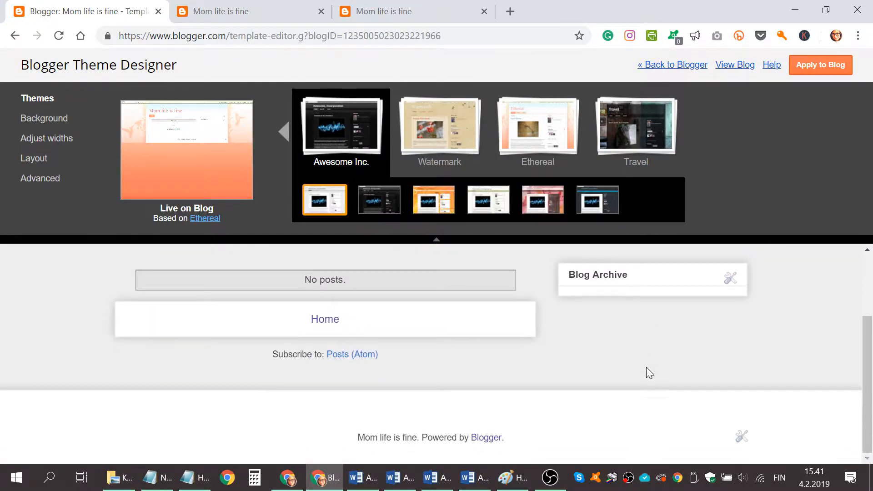
pyautogui.scroll(3, 646, 367)
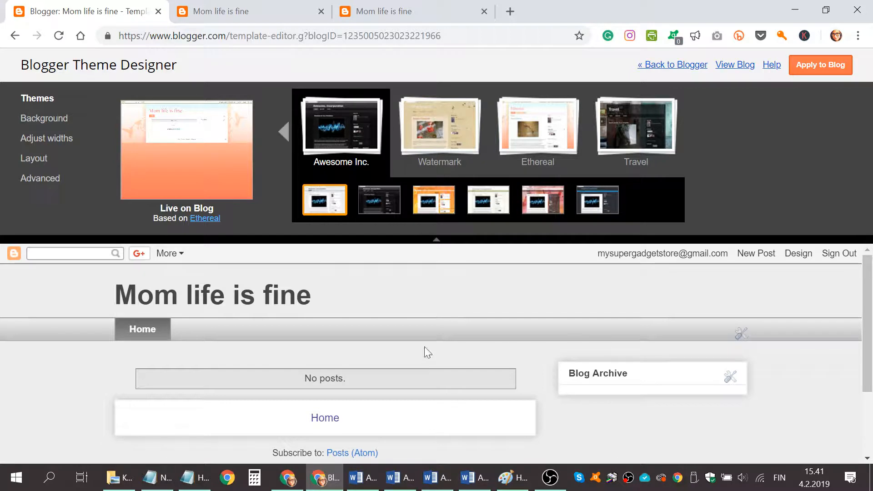
pyautogui.click(547, 206)
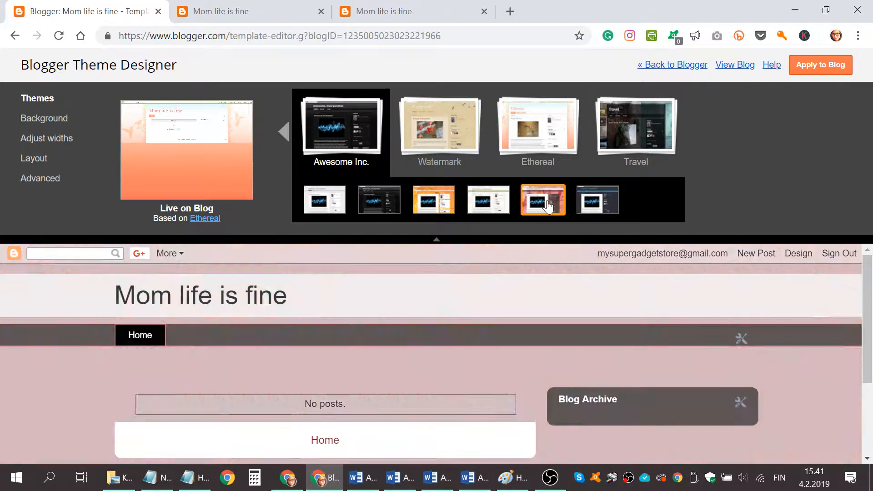
pyautogui.scroll(-3, 653, 366)
pyautogui.scroll(3, 679, 365)
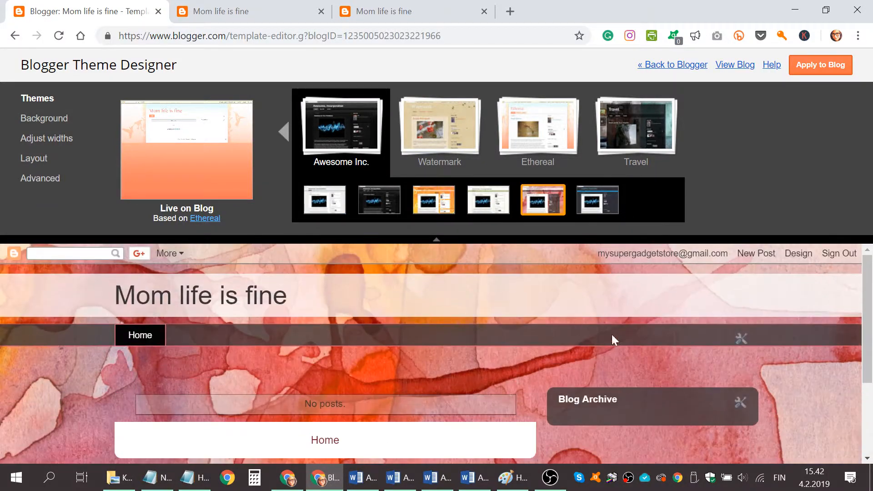
# Remove the watercolour background image from the theme and check the page down to the footer
pyautogui.click(56, 119)
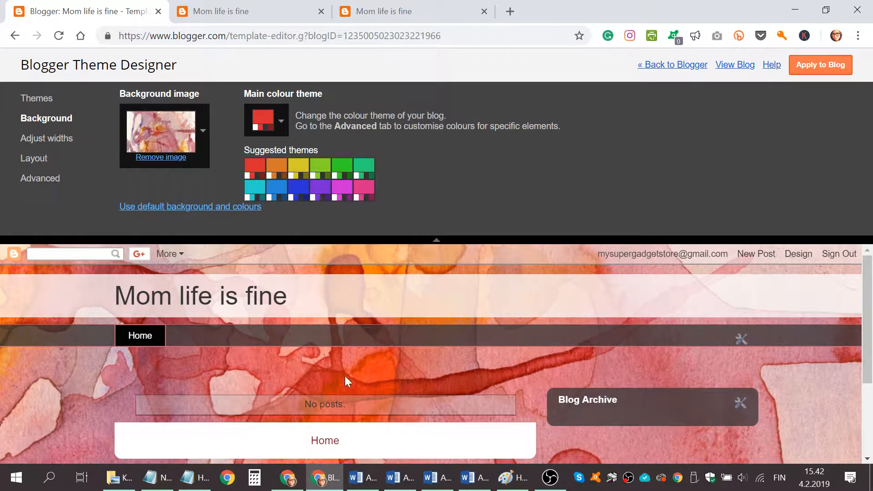
pyautogui.click(157, 160)
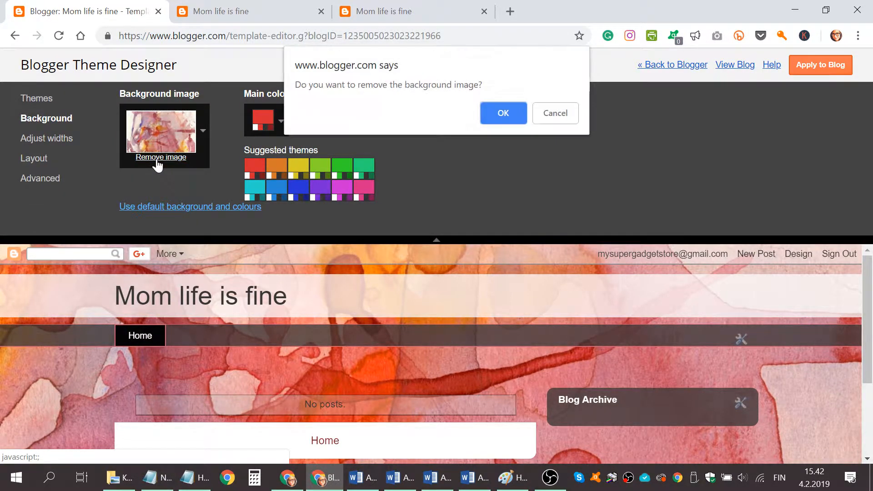
pyautogui.click(509, 111)
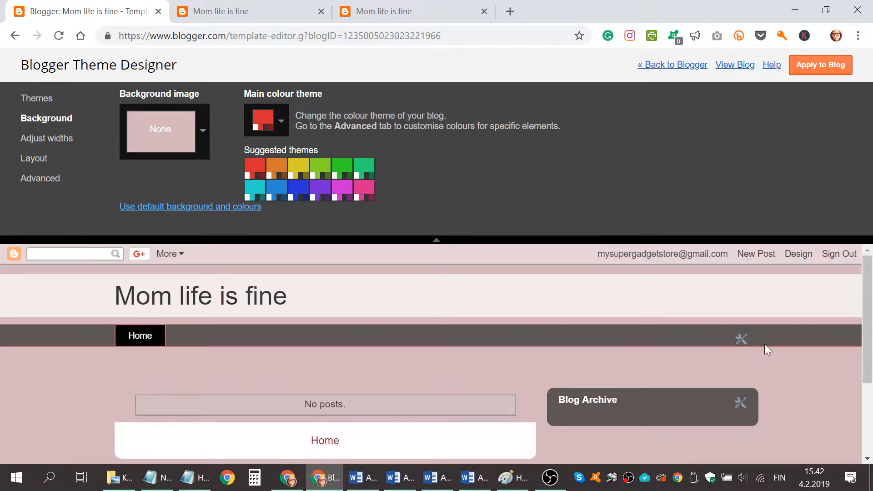
pyautogui.scroll(-3, 765, 343)
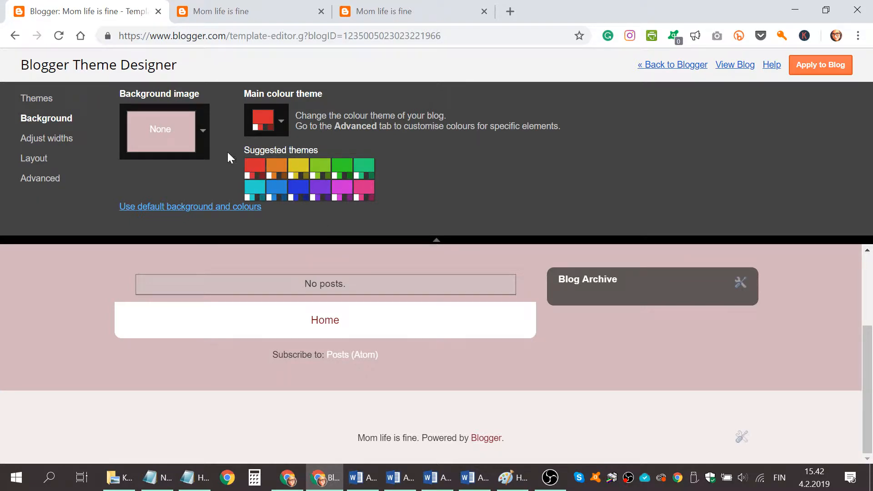
# Try several suggested main colour themes, including green, purple and blue, and end on turquoise
pyautogui.click(267, 130)
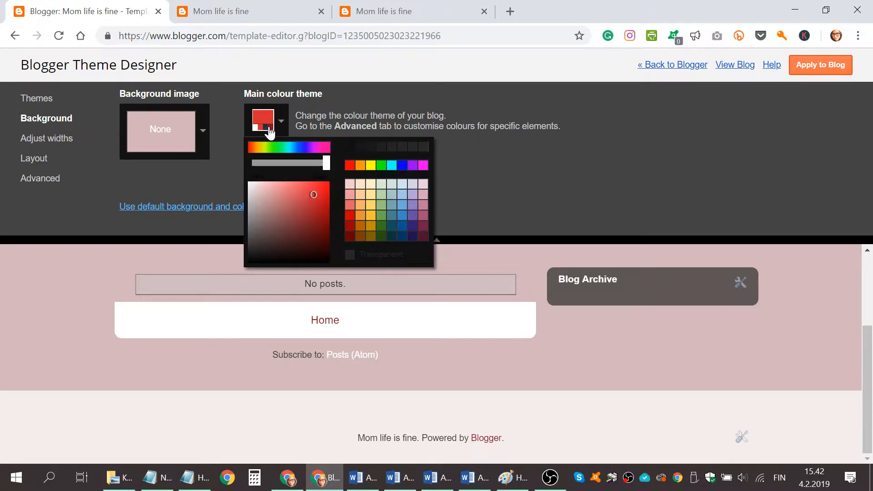
pyautogui.click(433, 135)
pyautogui.click(363, 169)
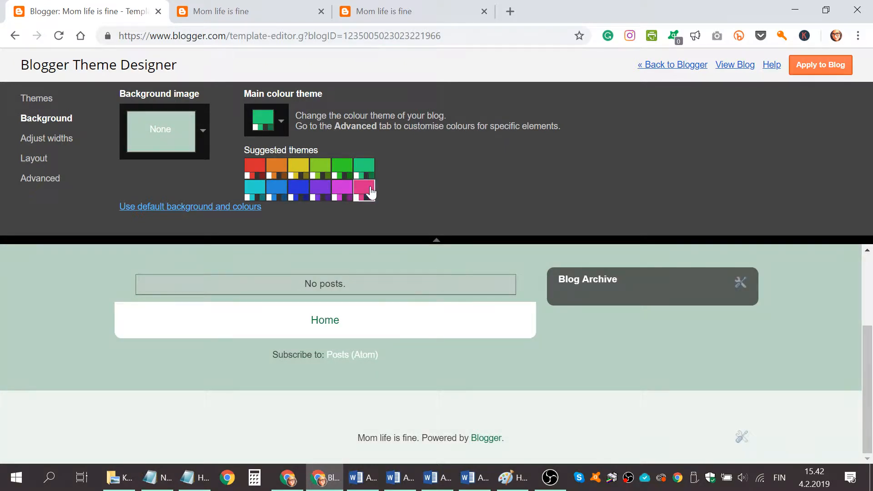
pyautogui.click(362, 188)
pyautogui.click(313, 195)
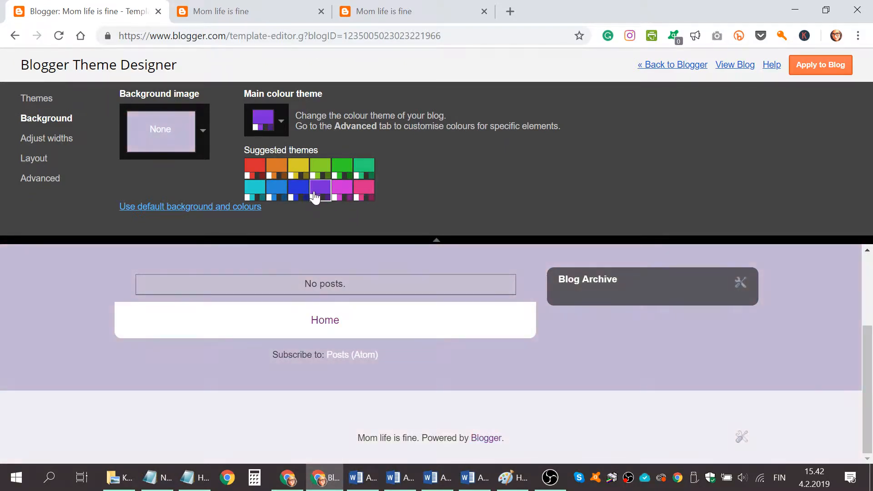
pyautogui.click(302, 195)
pyautogui.scroll(3, 362, 315)
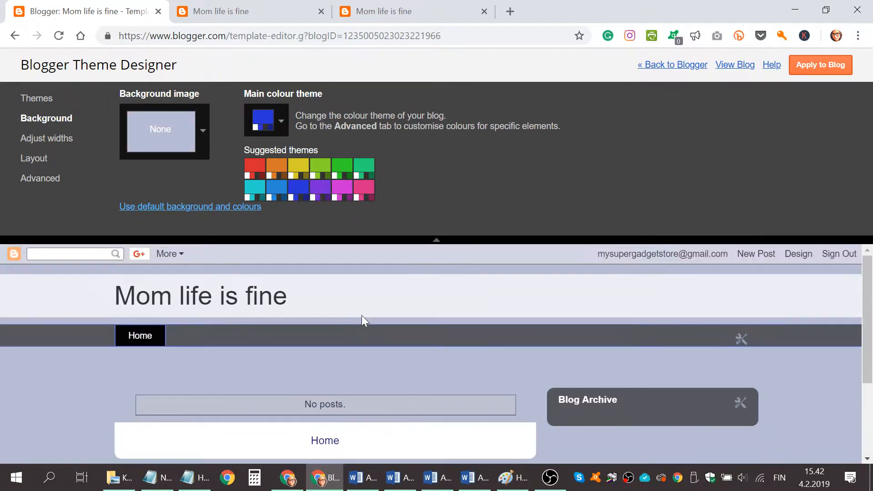
pyautogui.click(259, 188)
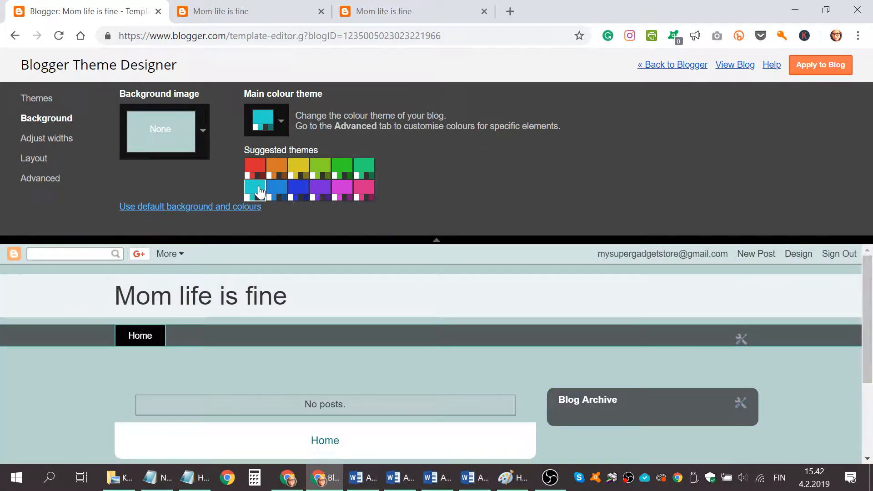
# Set the blog background to the Family category image of papers with a drawn tree
pyautogui.click(203, 133)
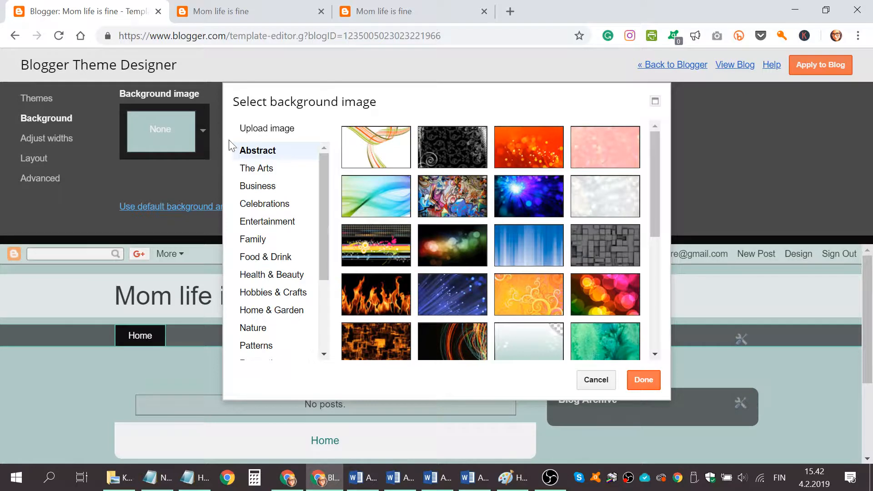
pyautogui.scroll(-3, 533, 194)
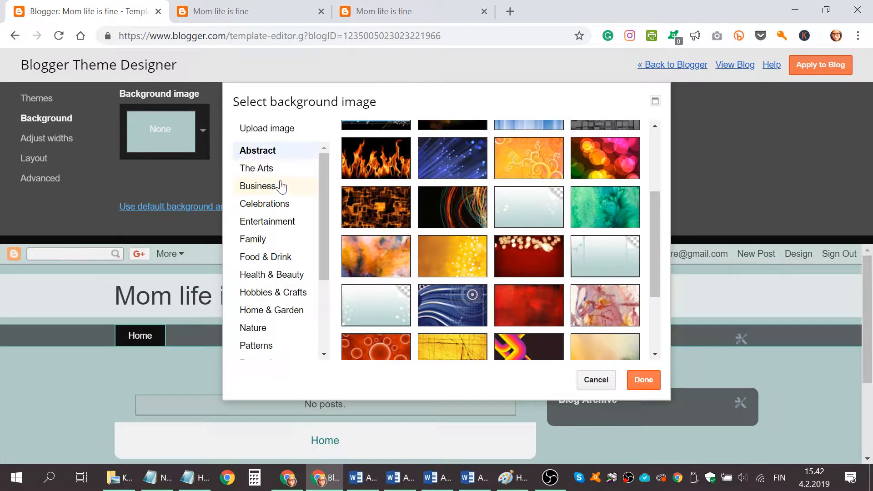
pyautogui.click(263, 241)
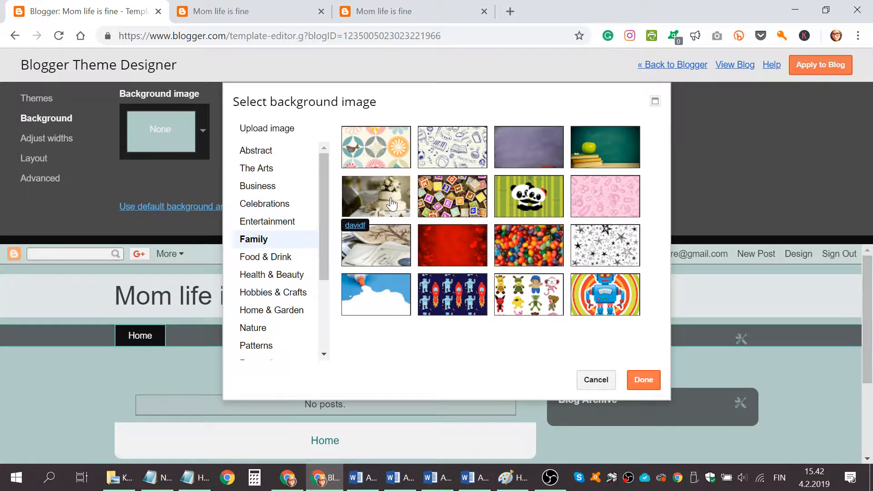
pyautogui.click(390, 246)
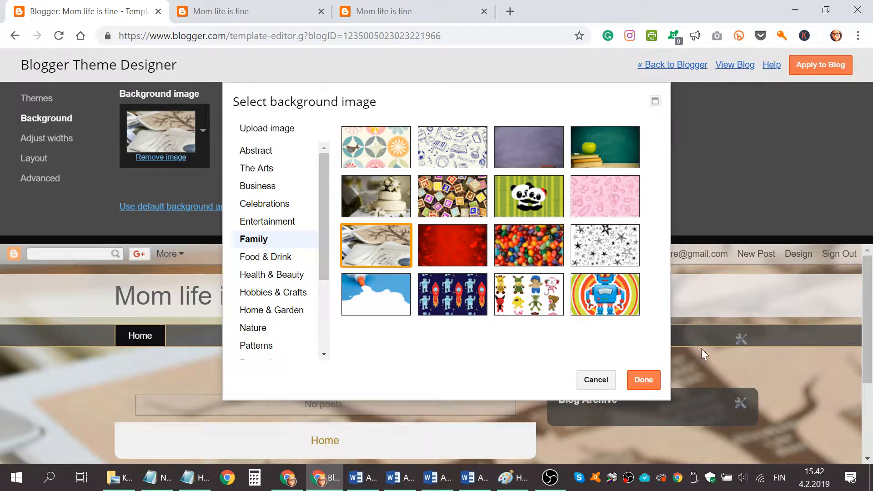
pyautogui.click(660, 378)
pyautogui.scroll(-3, 685, 353)
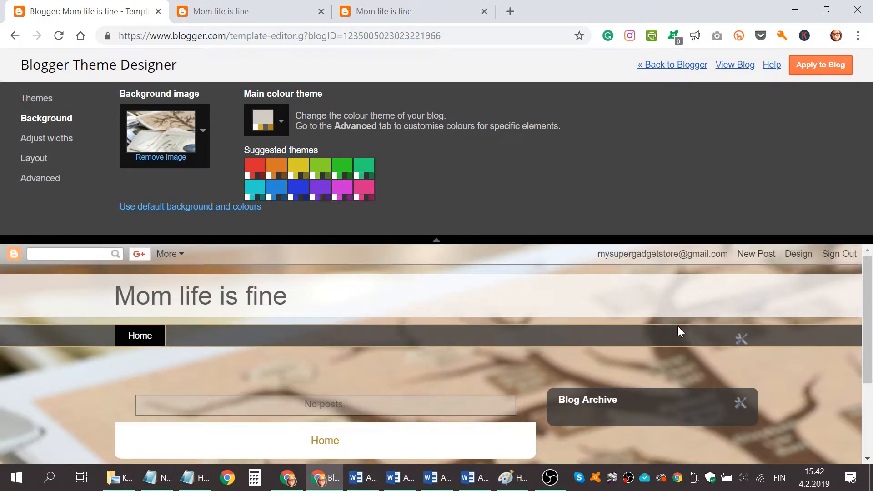
# Upload IMG_20161014_165744.jpg from the Kuvat folder and apply it as the blog's background image
pyautogui.click(170, 137)
pyautogui.click(249, 130)
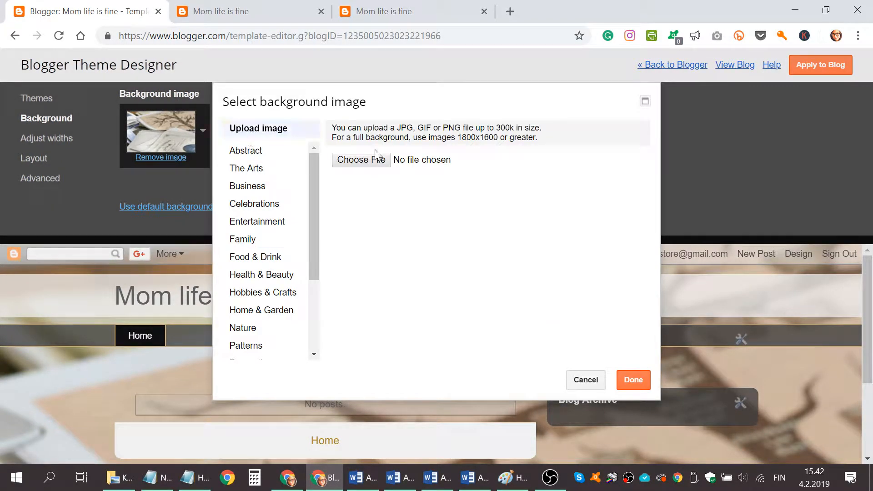
pyautogui.click(361, 160)
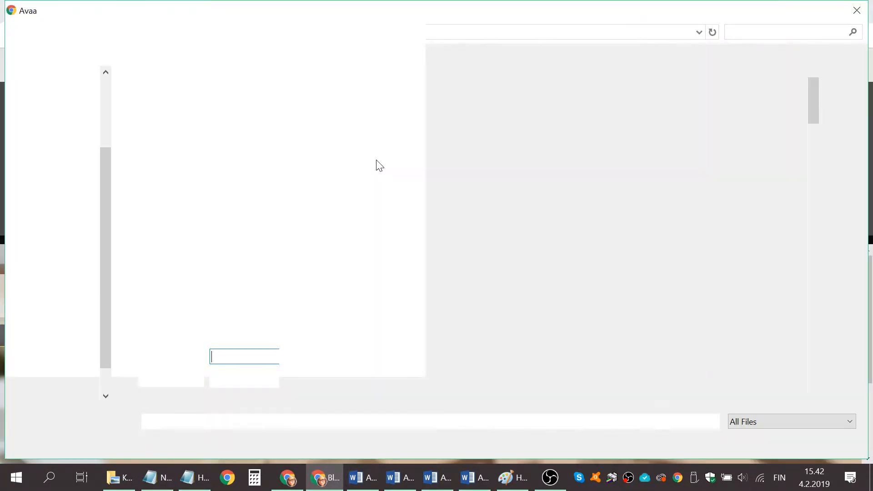
pyautogui.scroll(-10, 370, 198)
pyautogui.scroll(2, 73, 167)
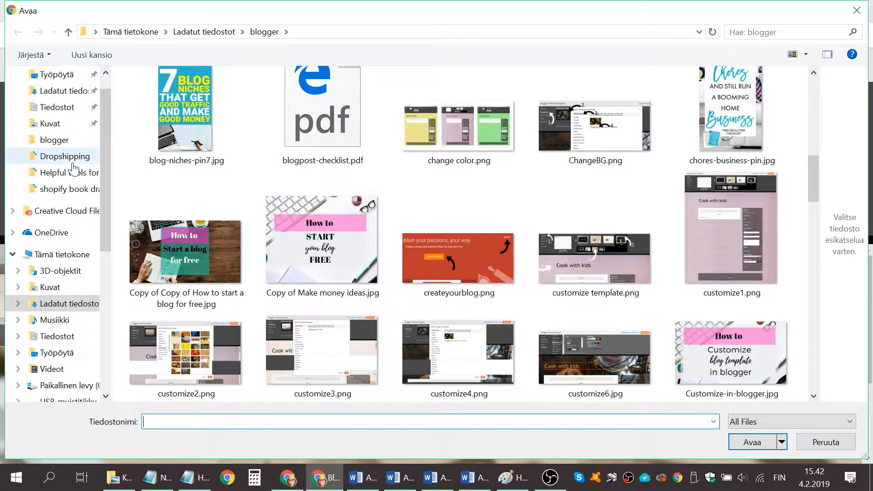
pyautogui.scroll(1, 72, 167)
pyautogui.click(67, 151)
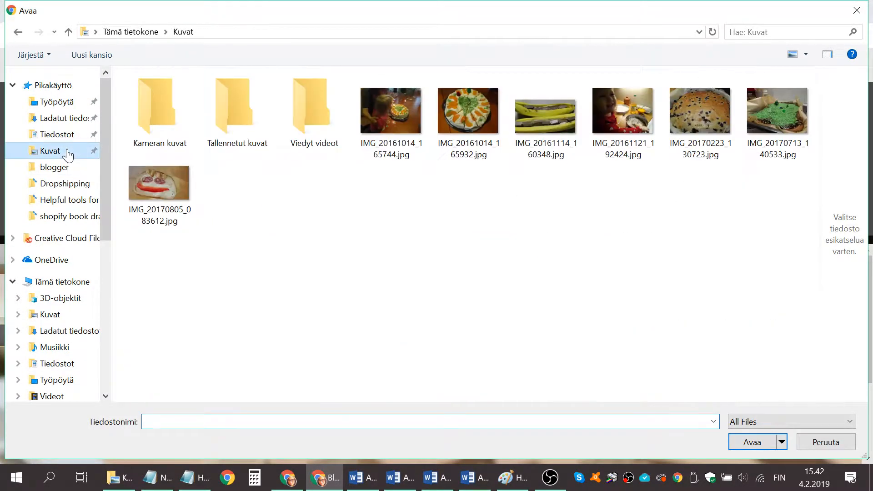
pyautogui.click(397, 116)
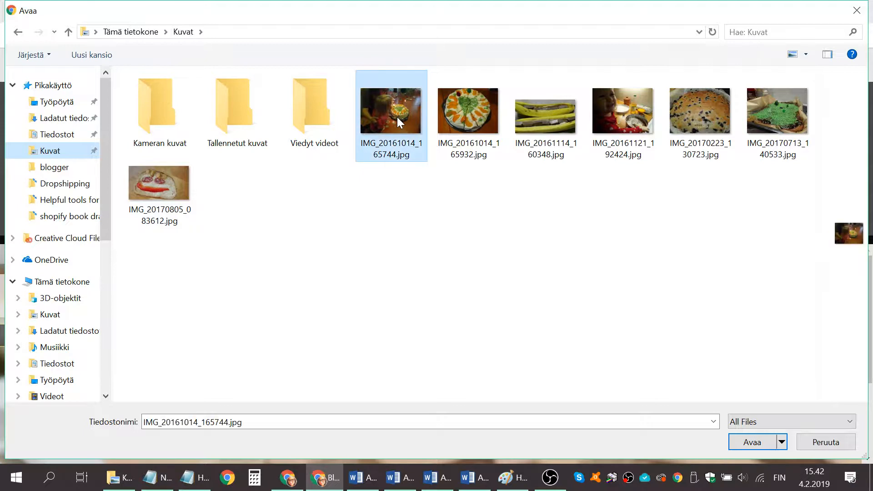
pyautogui.click(746, 443)
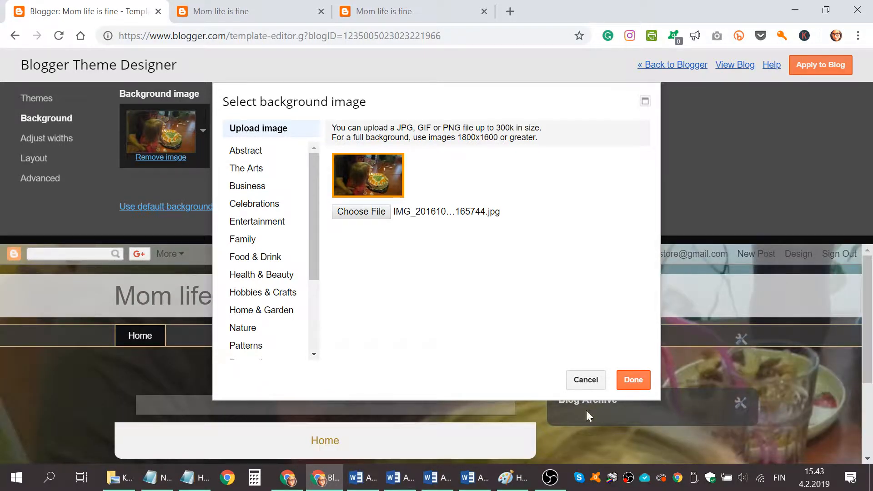
pyautogui.click(634, 380)
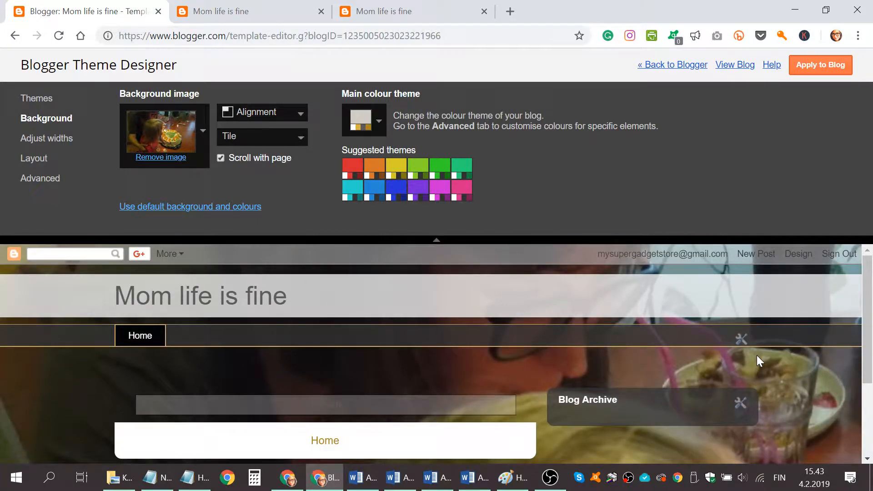
# Check the page with the uploaded background and try the suggested orange and green main colour themes
pyautogui.scroll(-3, 756, 355)
pyautogui.scroll(2, 603, 353)
pyautogui.click(379, 175)
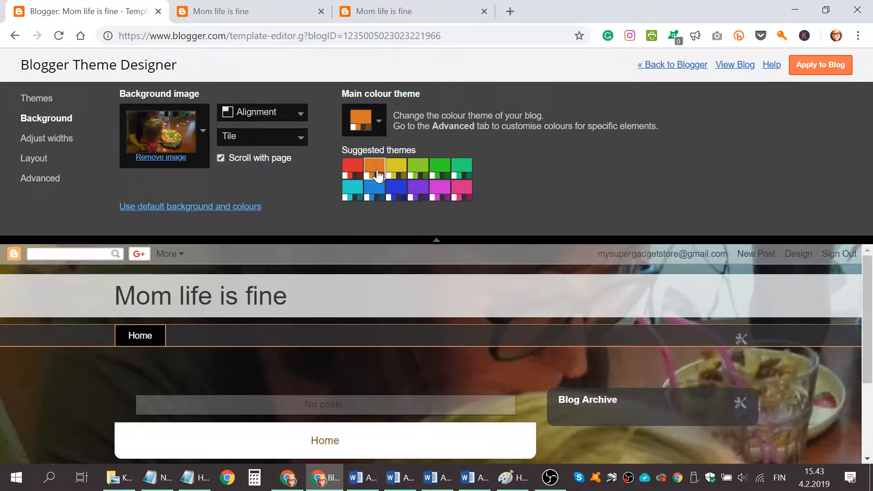
pyautogui.click(362, 122)
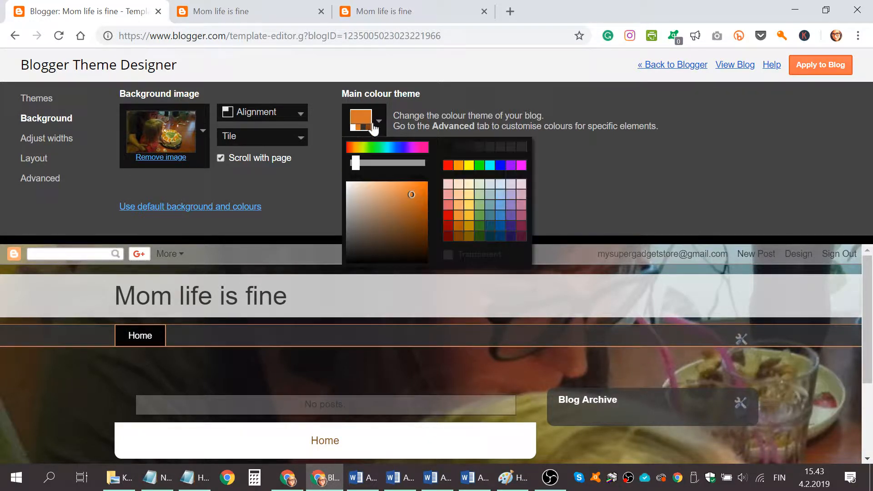
pyautogui.click(369, 126)
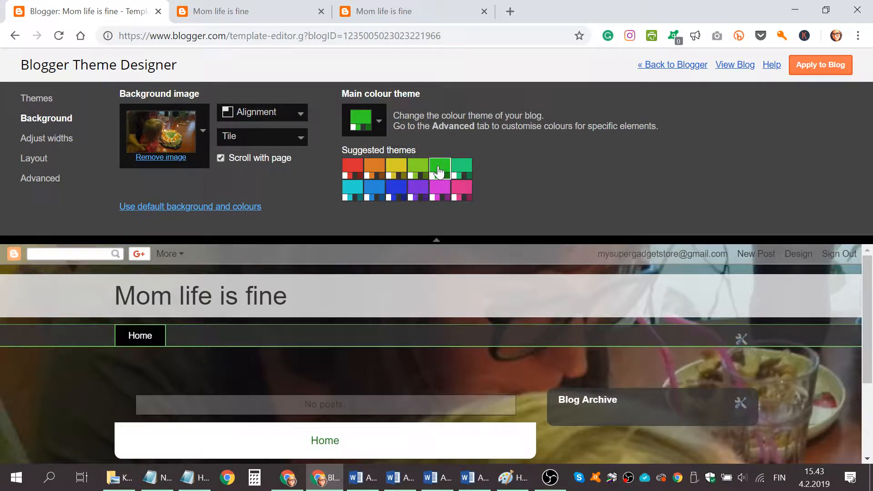
# Try the suggested magenta main colour theme and settle on turquoise
pyautogui.click(441, 190)
pyautogui.click(354, 190)
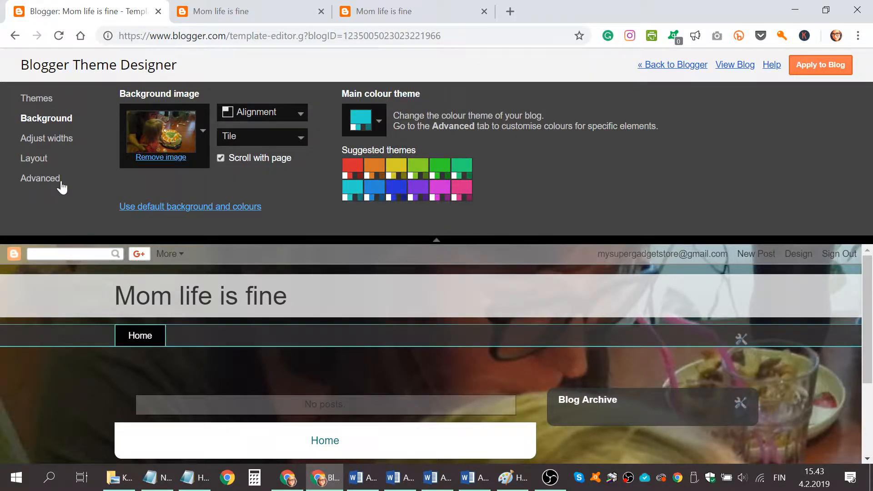
# Set the right sidebar width to 280 px and the entire blog width to 1060 px, trying 1300 px on the way
pyautogui.click(47, 140)
pyautogui.scroll(-1, 612, 278)
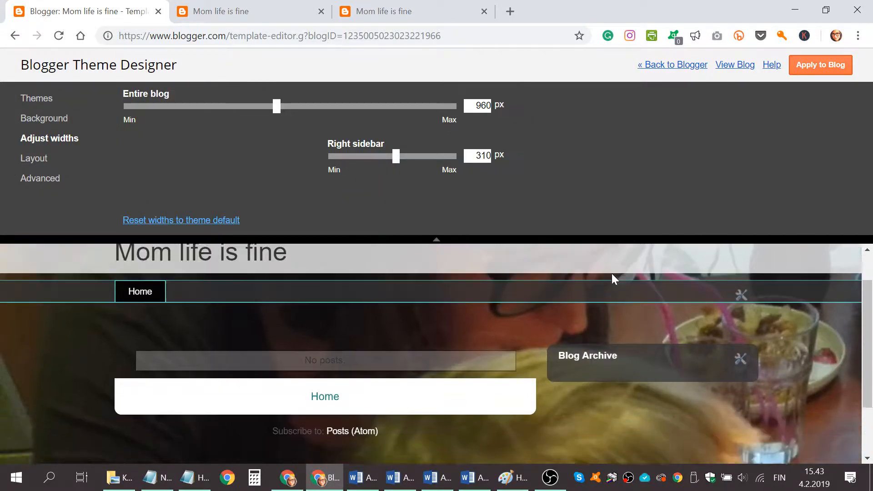
pyautogui.scroll(-2, 539, 296)
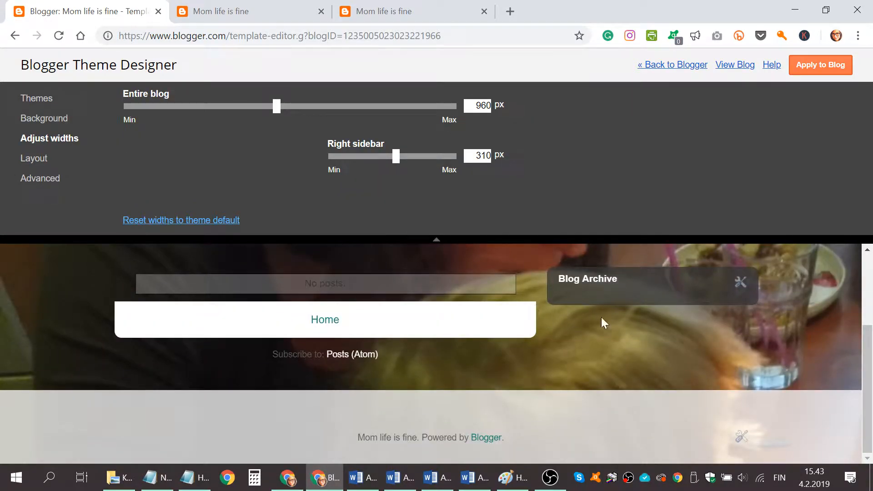
pyautogui.moveTo(393, 162)
pyautogui.mouseDown()
pyautogui.moveTo(414, 166)
pyautogui.moveTo(386, 166)
pyautogui.mouseUp()
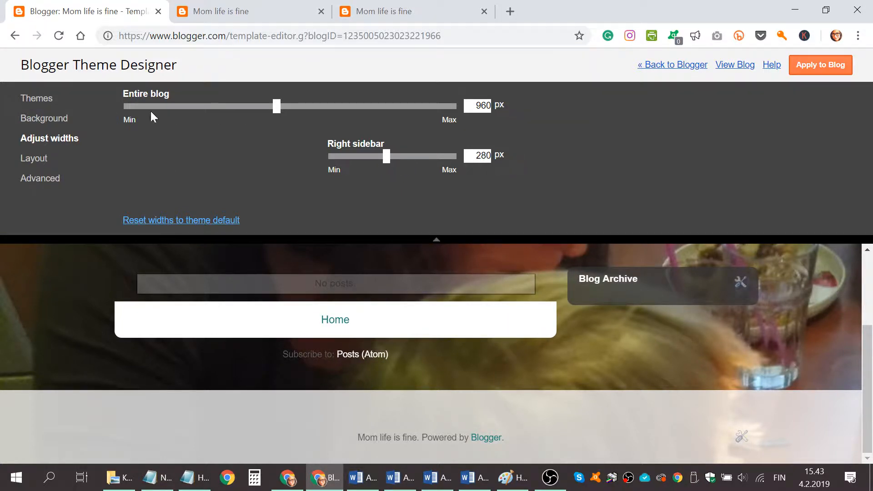
pyautogui.moveTo(281, 119); pyautogui.dragTo(392, 117)
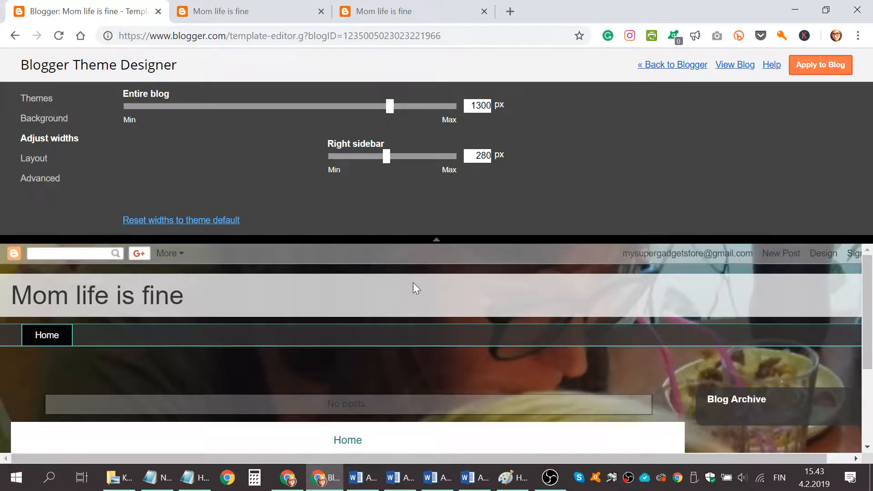
pyautogui.moveTo(393, 113); pyautogui.dragTo(311, 120)
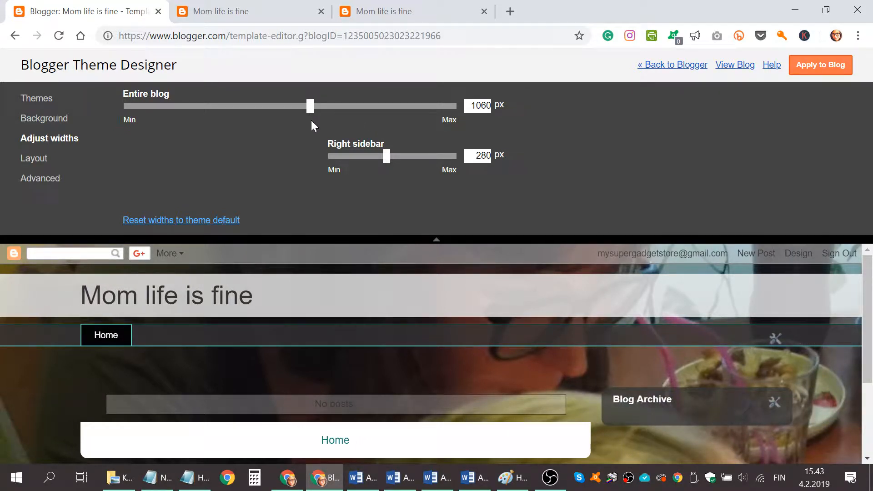
# Change the footer layout to a single full-width section and check the resulting gadget arrangement down to the footer
pyautogui.click(34, 160)
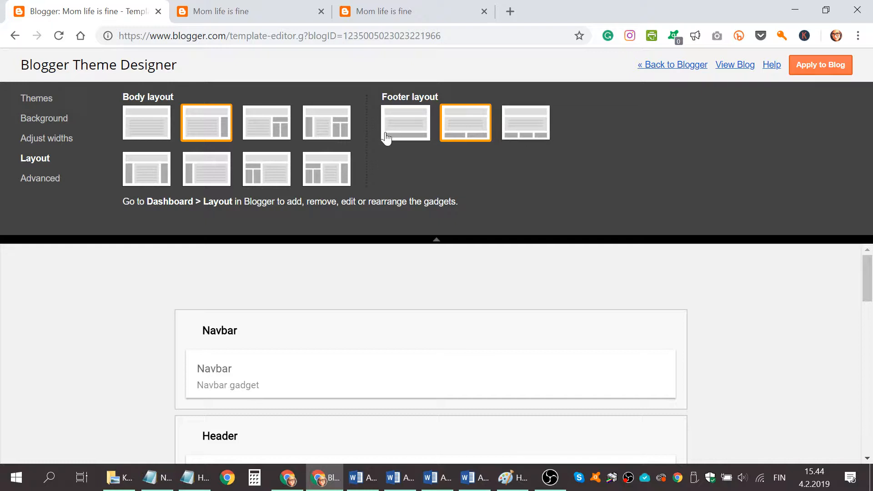
pyautogui.click(402, 130)
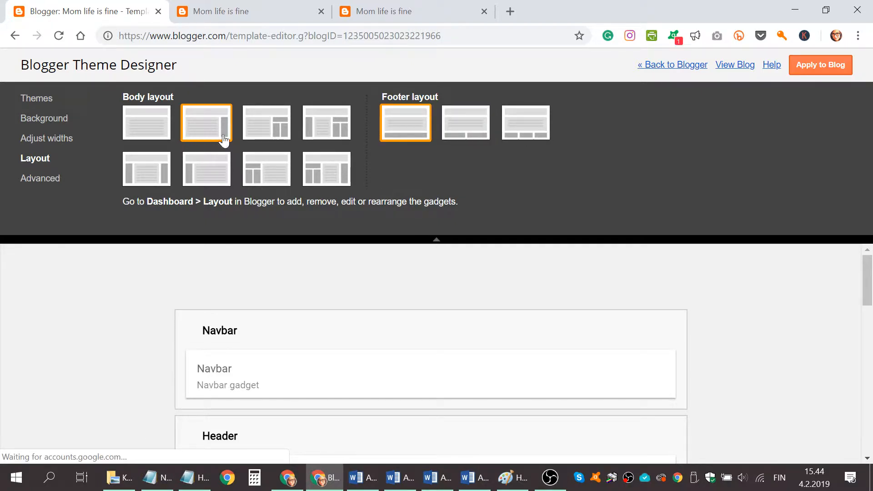
pyautogui.scroll(-7, 736, 313)
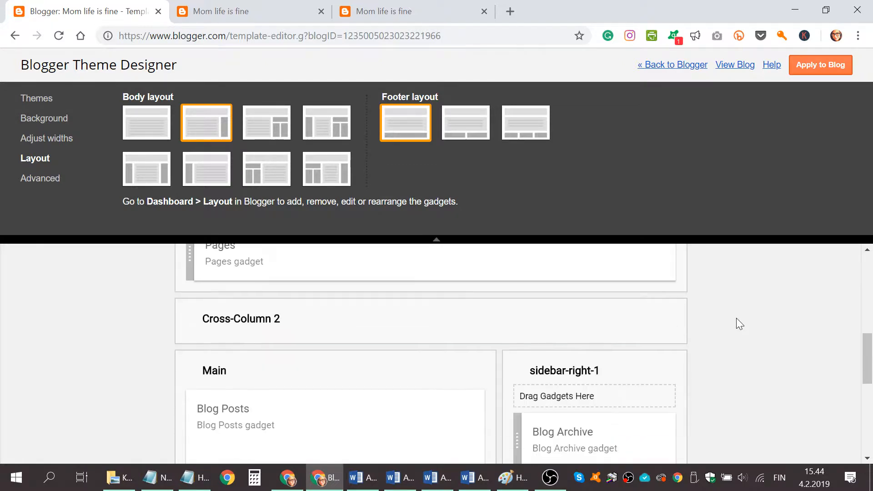
pyautogui.scroll(-3, 735, 318)
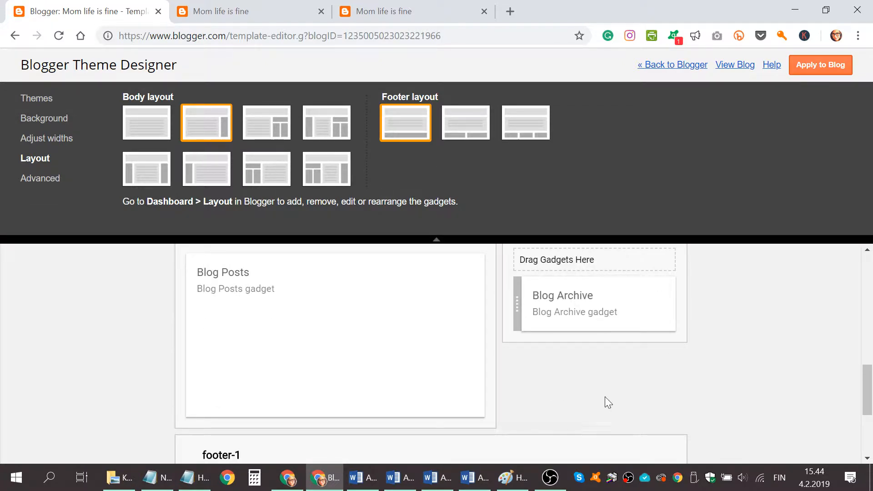
pyautogui.scroll(-3, 491, 395)
pyautogui.scroll(13, 448, 375)
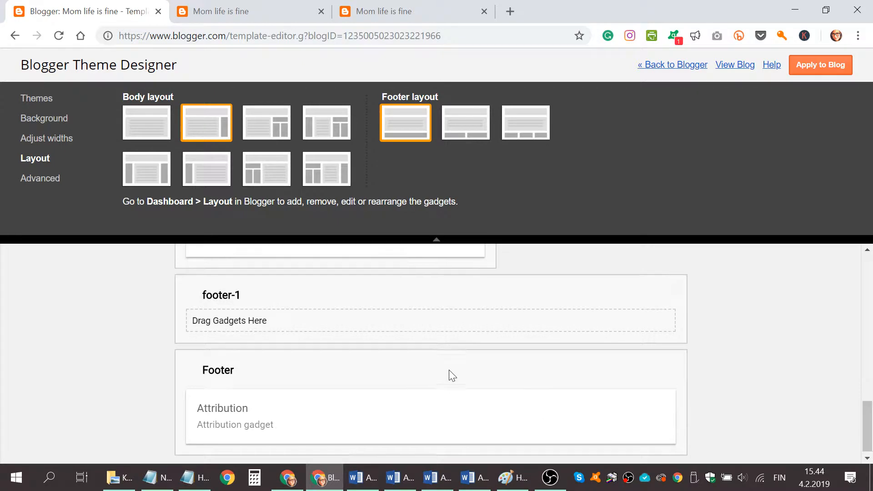
# Apply the theme changes to the blog, check the live blog and return to the Theme Designer
pyautogui.click(837, 64)
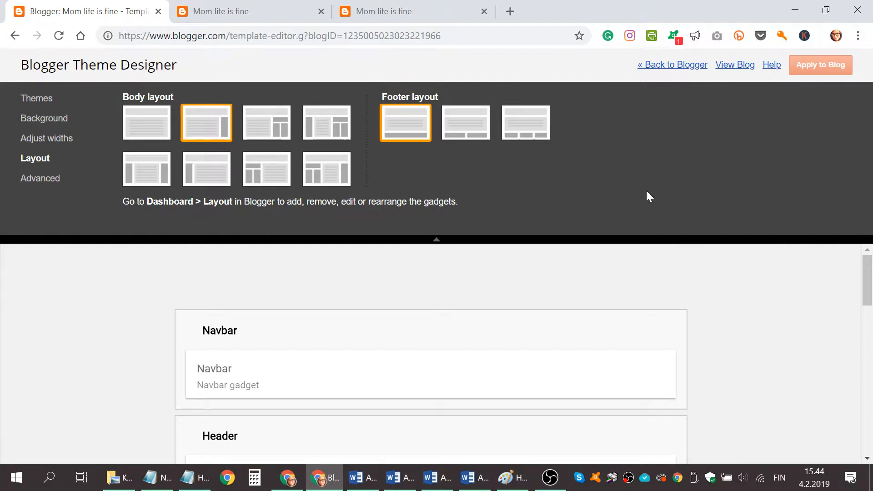
pyautogui.click(741, 66)
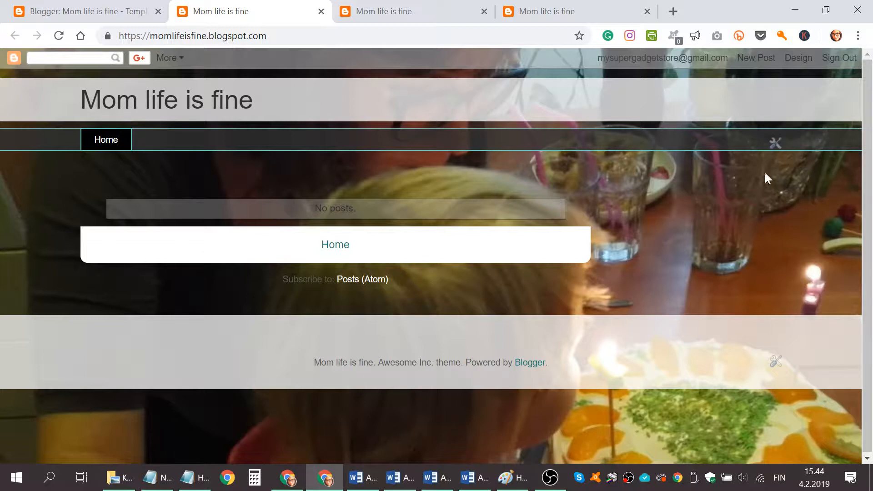
pyautogui.click(109, 6)
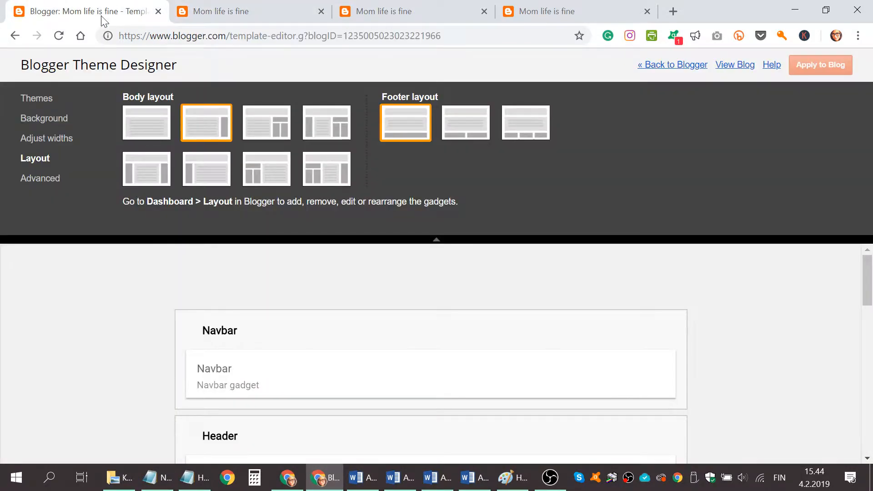
# Look over the advanced page font and colour options together with the blog preview
pyautogui.click(30, 181)
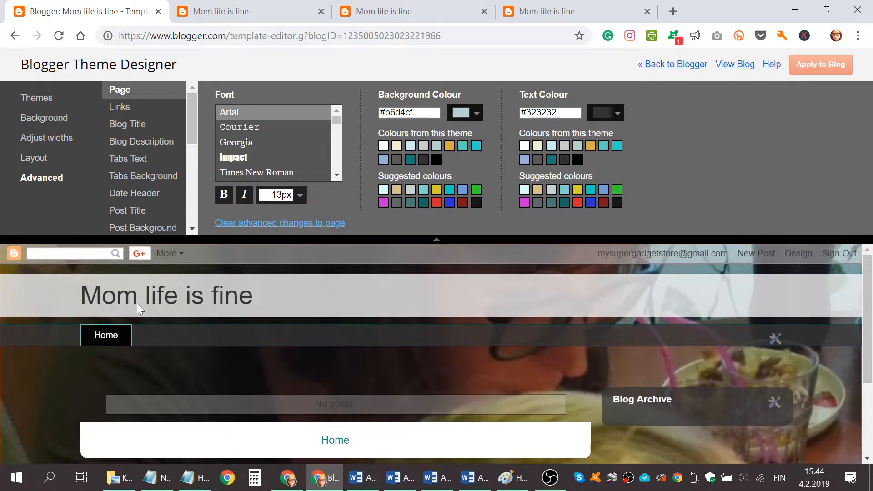
pyautogui.scroll(-1, 137, 303)
pyautogui.scroll(1, 329, 309)
# Leave the Theme Designer and start a new blog page titled "About"
pyautogui.click(667, 65)
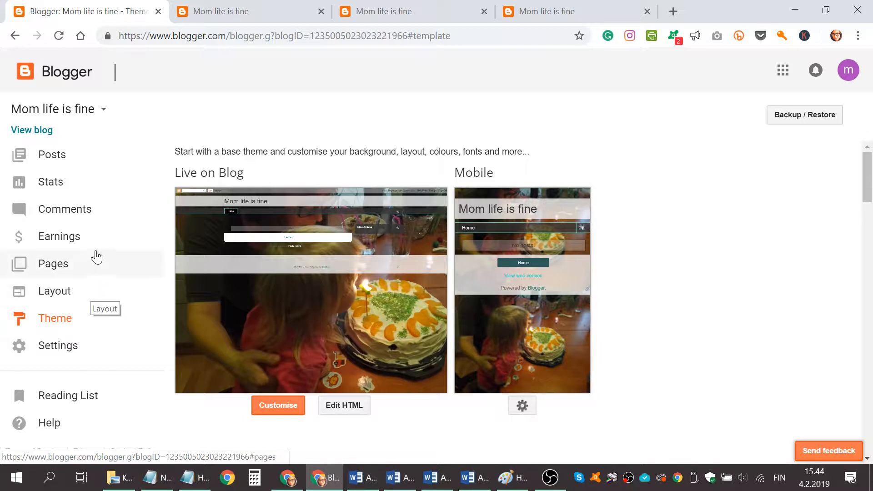
pyautogui.click(58, 271)
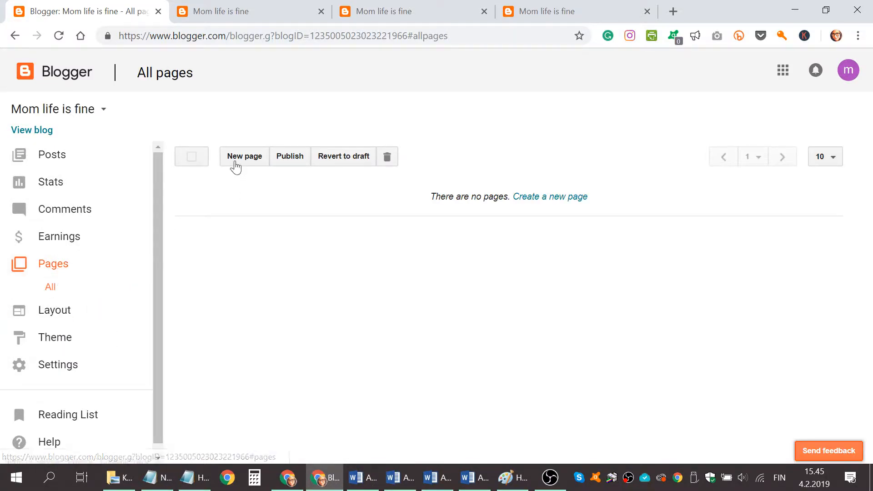
pyautogui.click(235, 163)
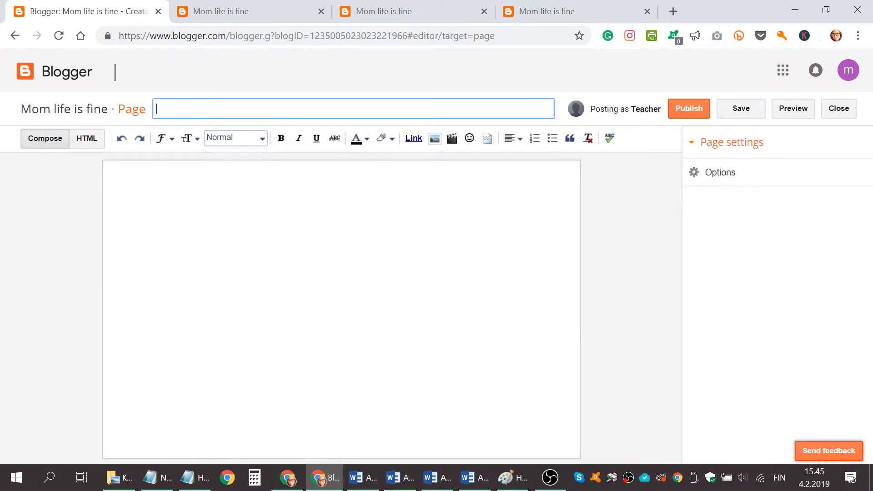
pyautogui.write('out')
pyautogui.press('Tab')
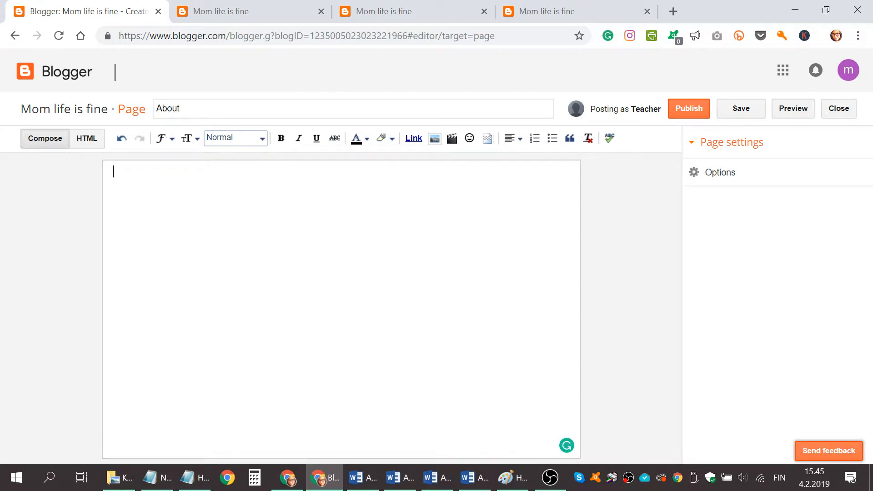
# Write the page body: "This website is about mom's life, which is fine. It is not always fun, but still something I cannot live without."
pyautogui.write('This websi')
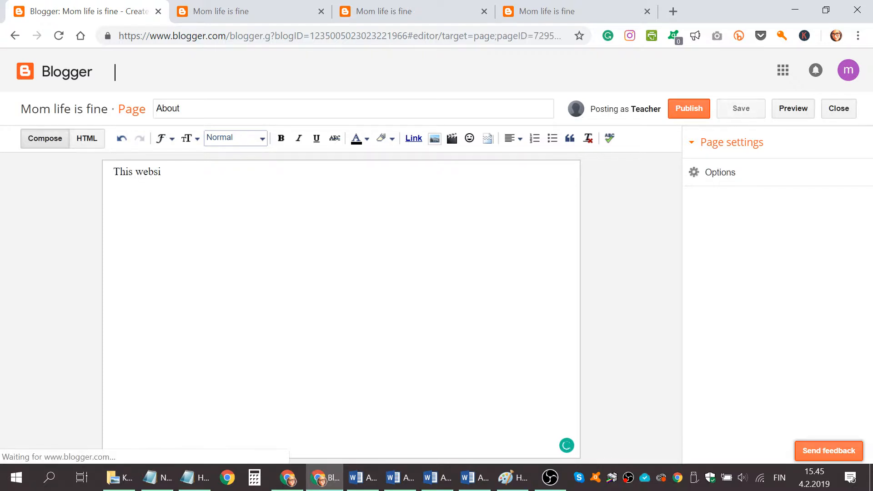
pyautogui.write('te')
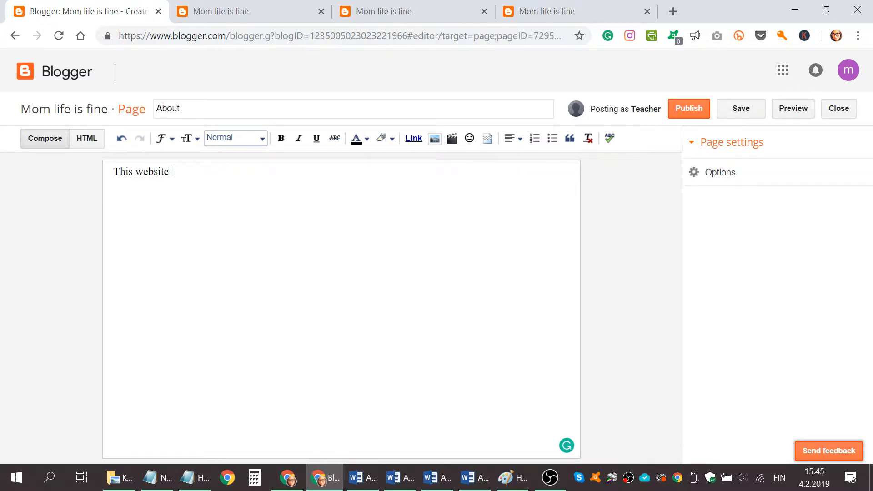
pyautogui.write(" is about mom's life, ")
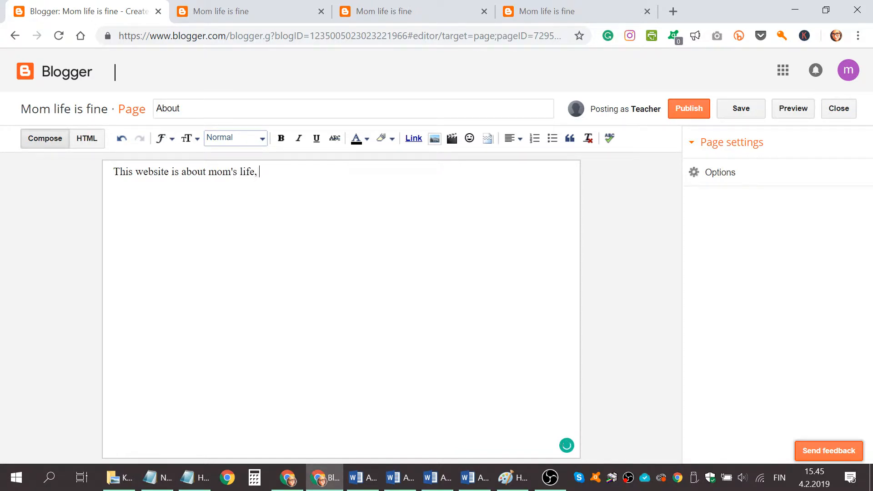
pyautogui.write('which is fine. It is ')
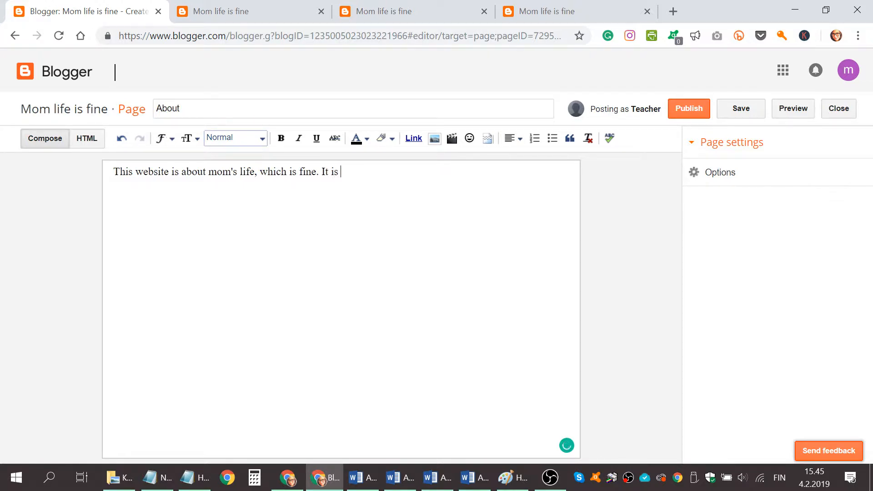
pyautogui.write('not always fun,')
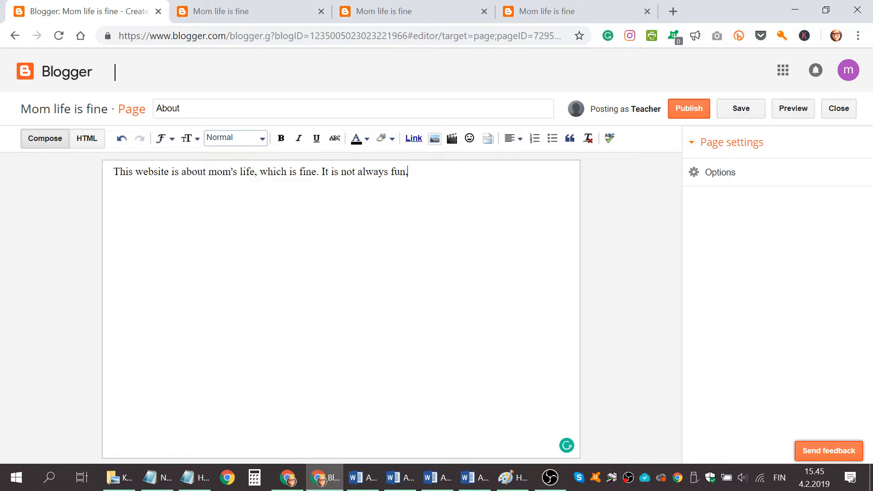
pyautogui.write(' but still something ')
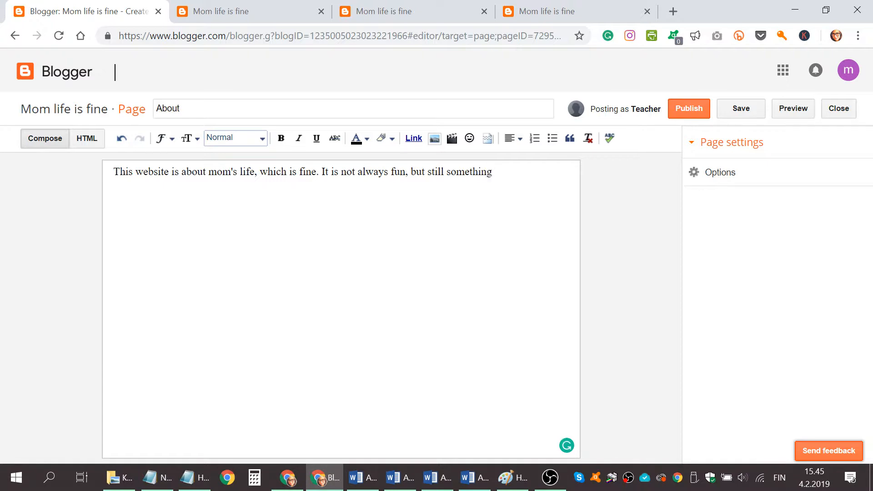
pyautogui.write('I cannot live without')
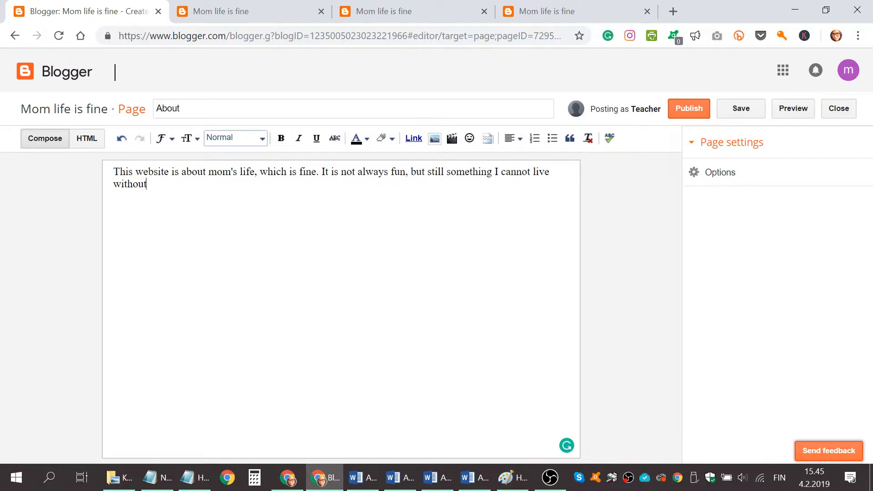
pyautogui.write('.')
# Upload IMG_20161014_165744.jpg from the Kuvat folder and insert it below the About page's text
pyautogui.click(434, 138)
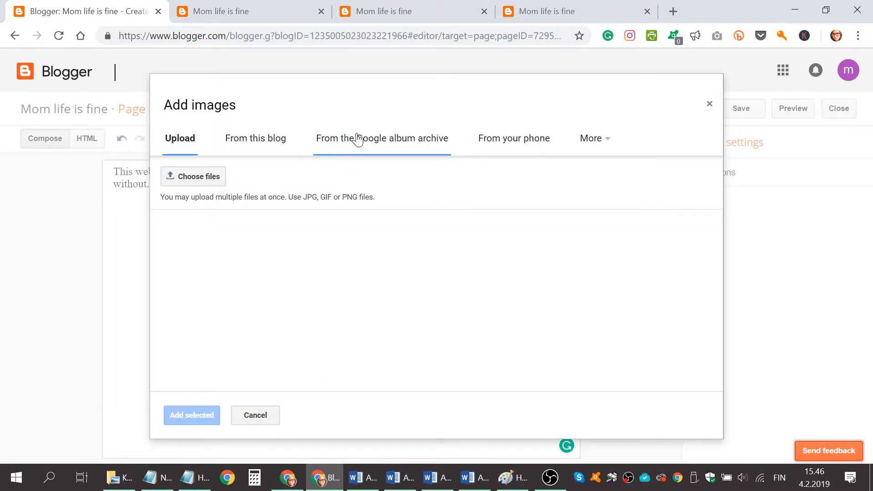
pyautogui.click(191, 181)
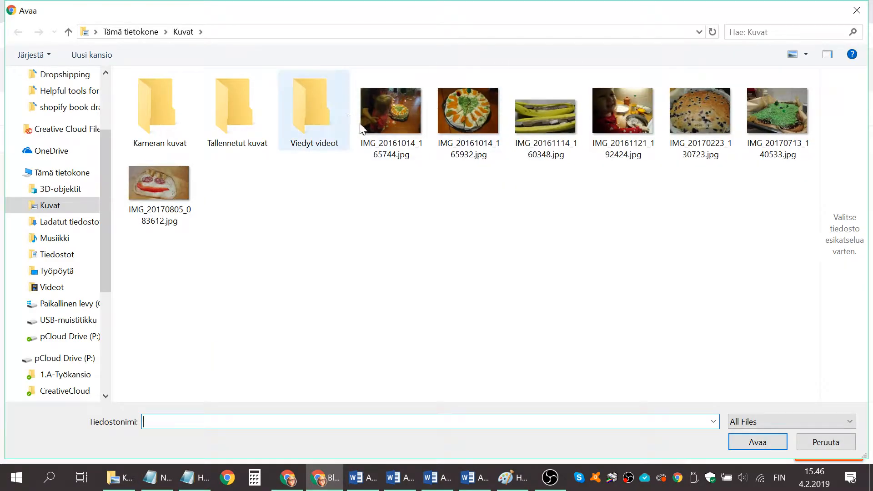
pyautogui.click(384, 107)
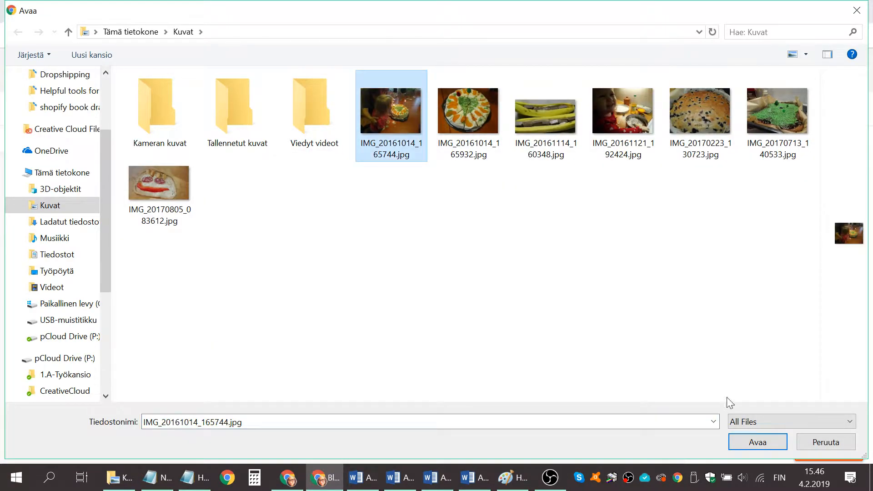
pyautogui.click(748, 441)
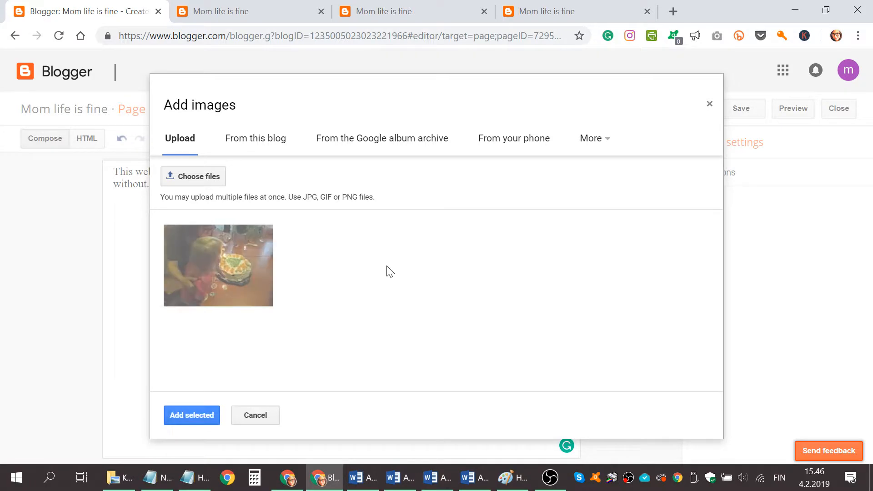
pyautogui.click(191, 415)
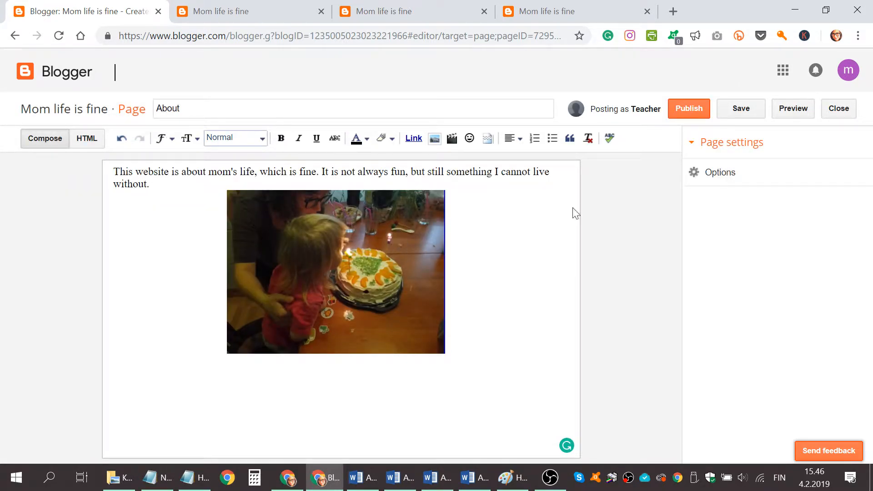
# Save and publish the About page after checking its preview
pyautogui.click(750, 111)
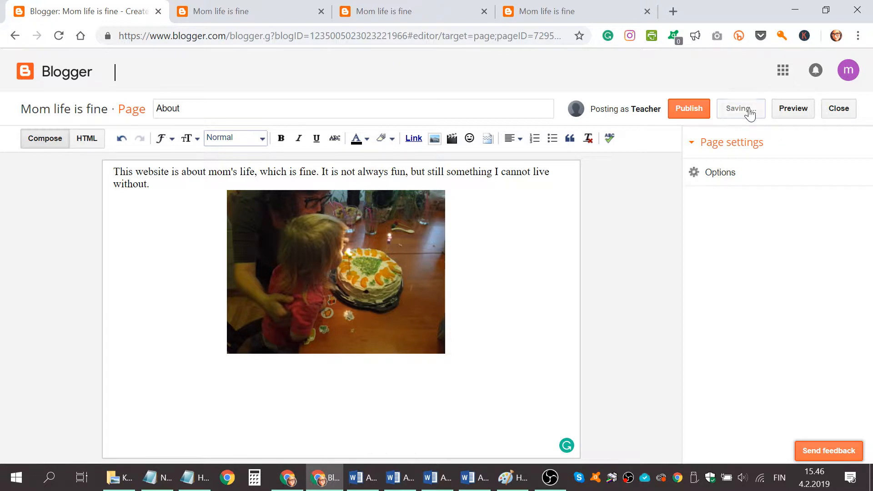
pyautogui.click(803, 115)
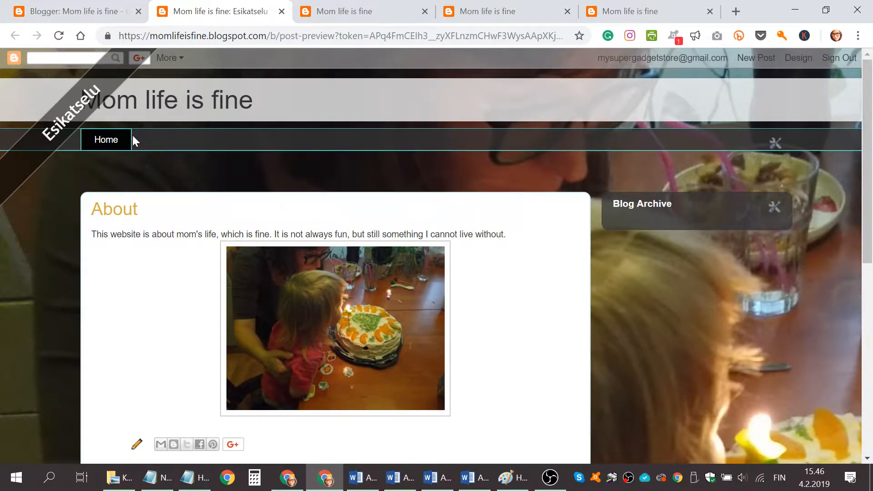
pyautogui.click(77, 12)
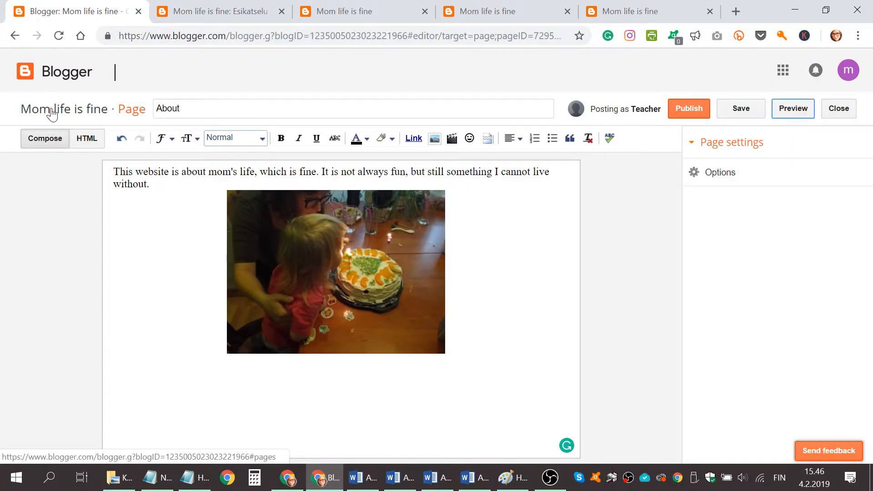
pyautogui.click(695, 112)
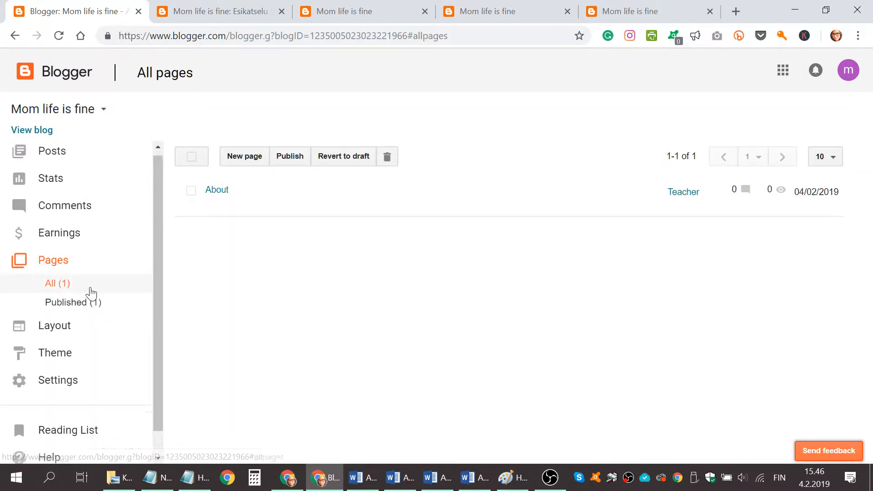
# Include the About page in the Pages gadget of the blog layout, then save the gadget and the arrangement
pyautogui.scroll(-1, 68, 303)
pyautogui.click(51, 308)
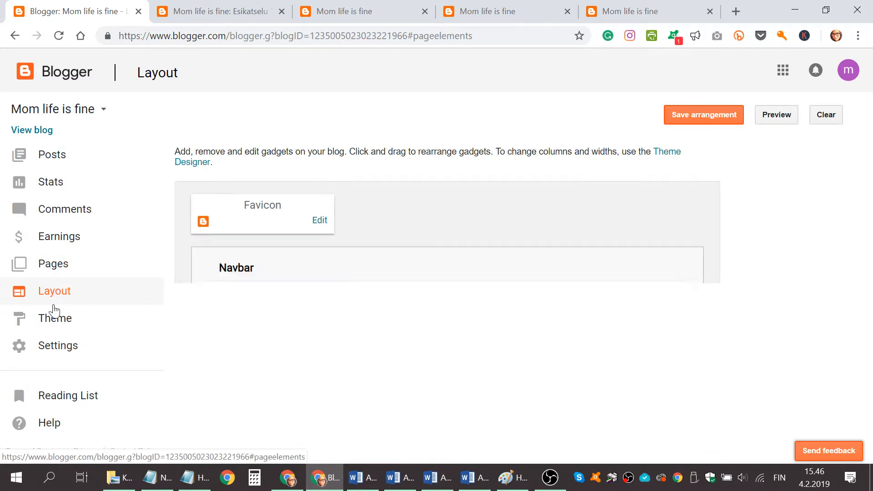
pyautogui.scroll(-5, 305, 281)
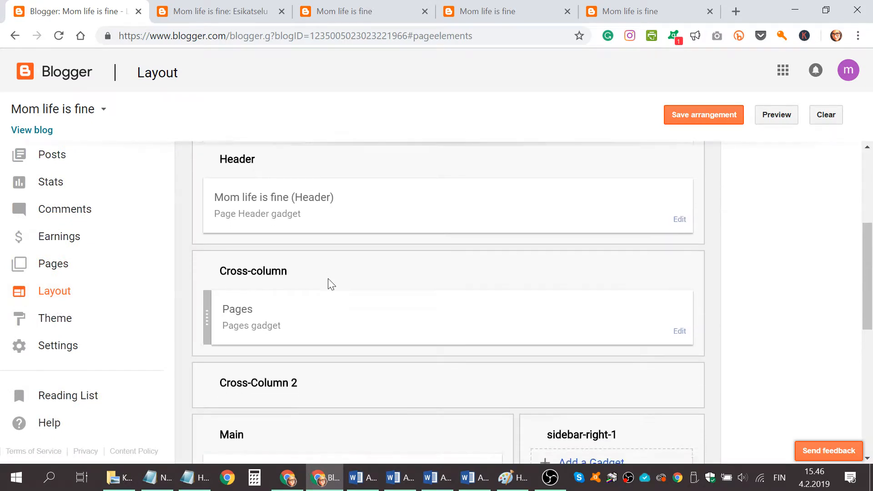
pyautogui.scroll(-3, 331, 284)
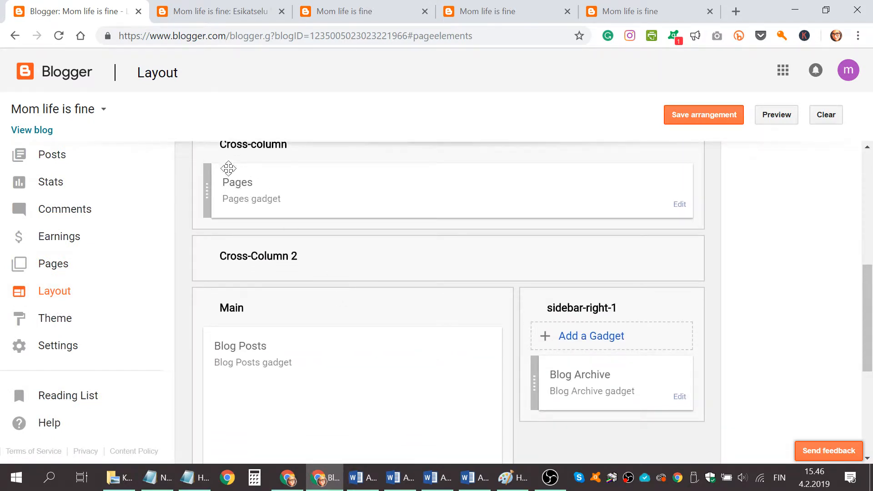
pyautogui.click(680, 205)
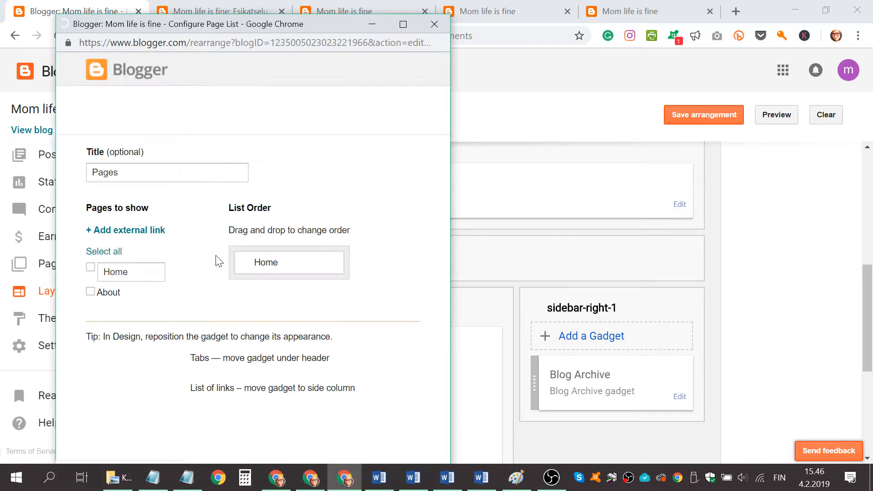
pyautogui.click(90, 290)
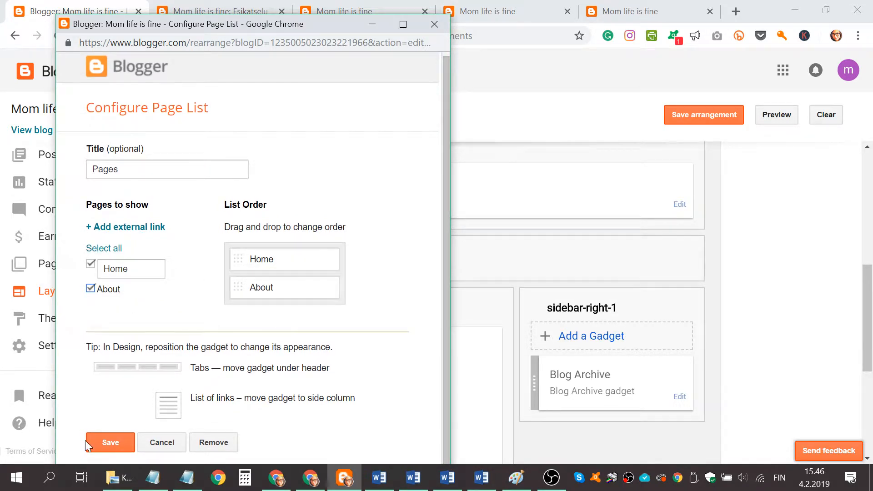
pyautogui.click(111, 442)
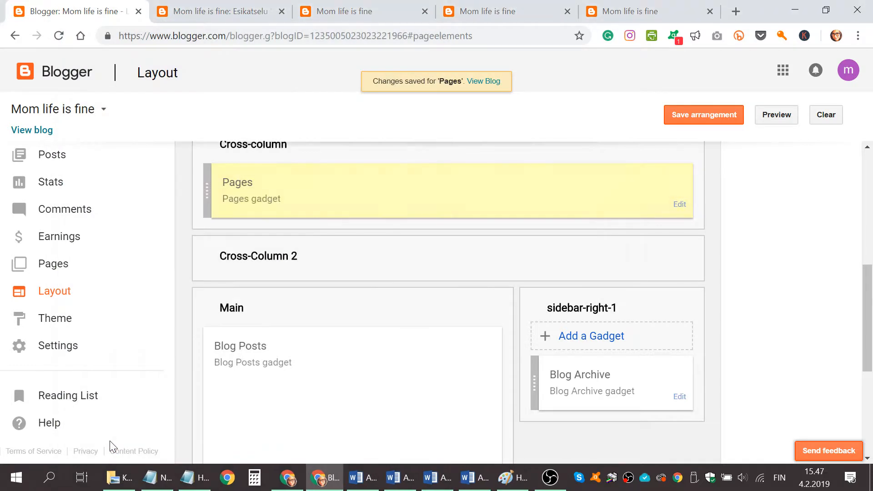
pyautogui.click(704, 117)
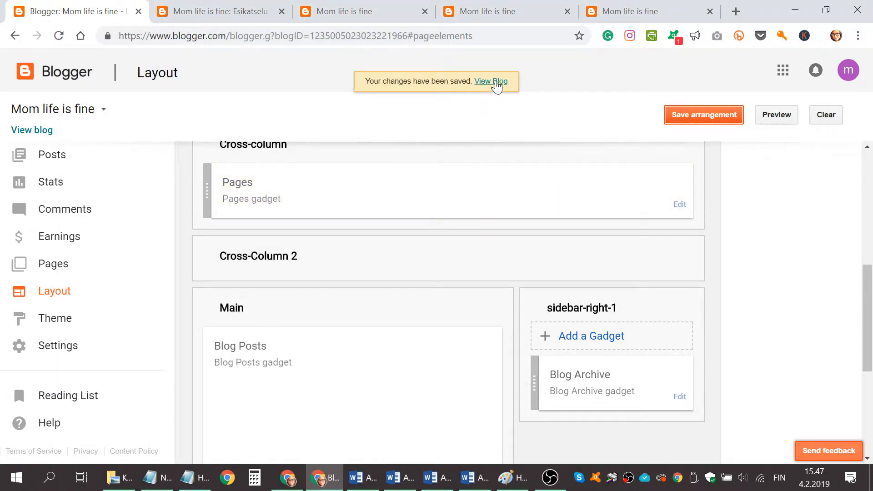
# View the live blog and check the About page through its navigation link
pyautogui.click(497, 83)
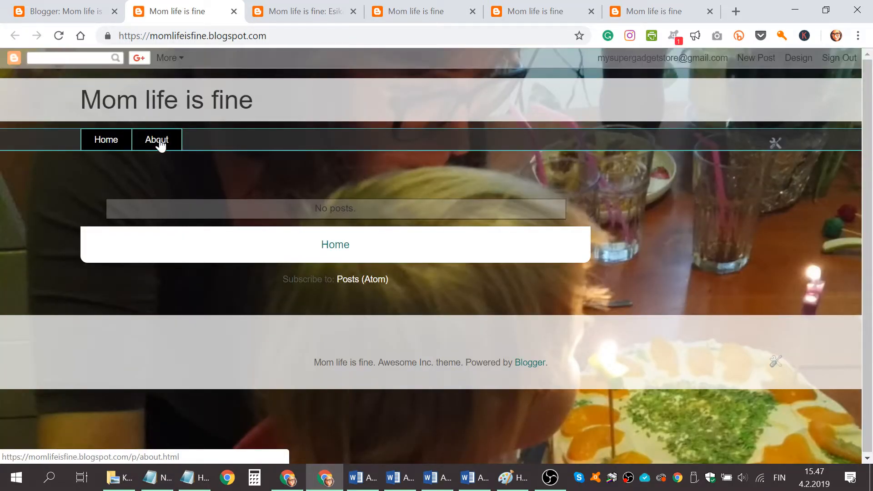
pyautogui.click(160, 145)
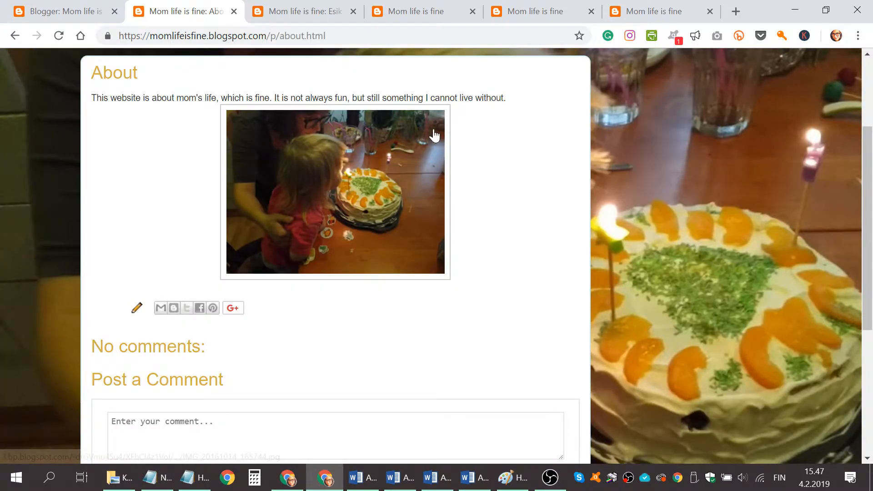
pyautogui.scroll(3, 434, 135)
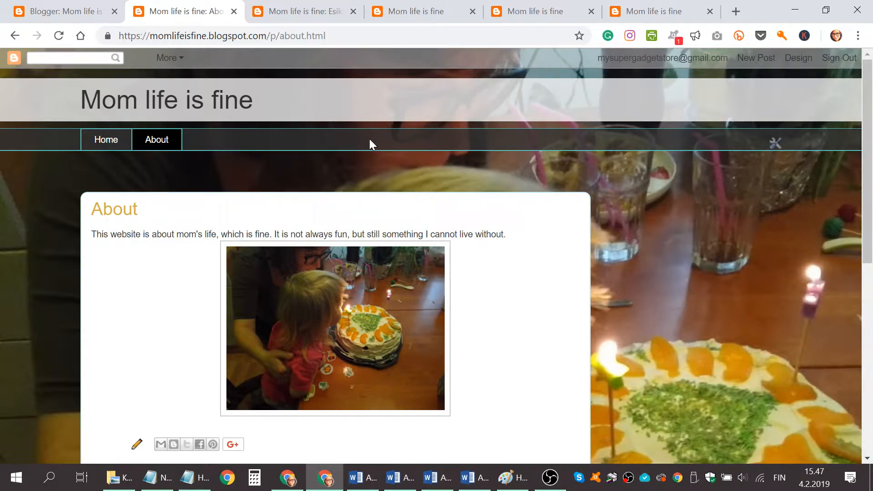
pyautogui.scroll(-2, 370, 141)
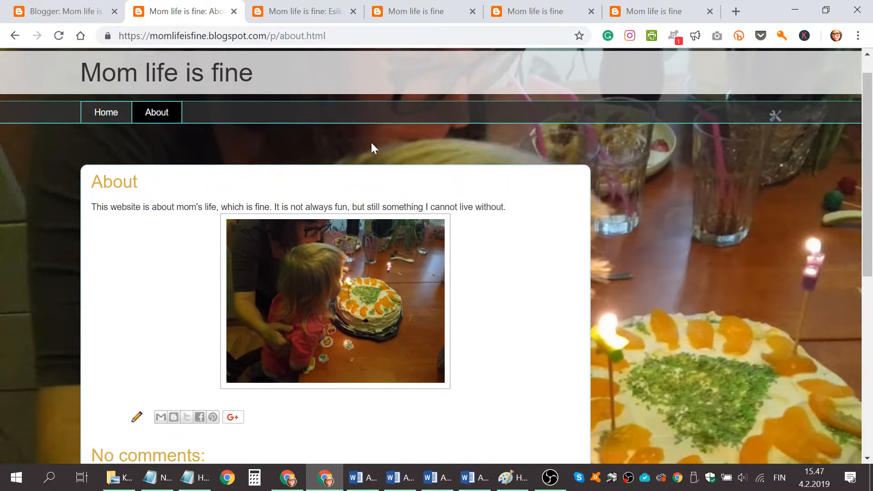
pyautogui.scroll(2, 372, 149)
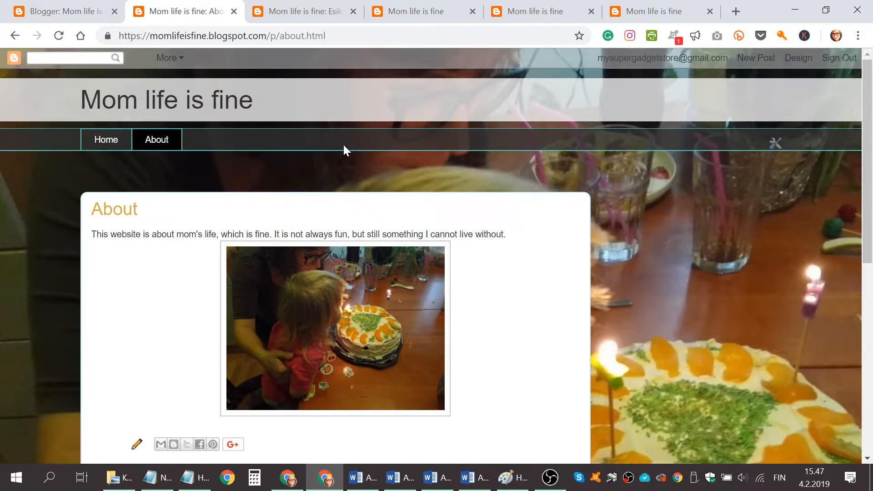
pyautogui.click(62, 11)
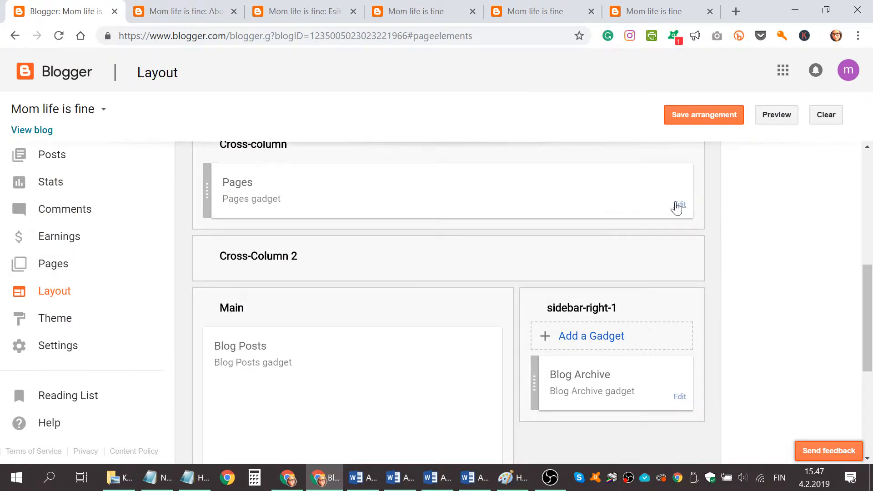
pyautogui.click(679, 205)
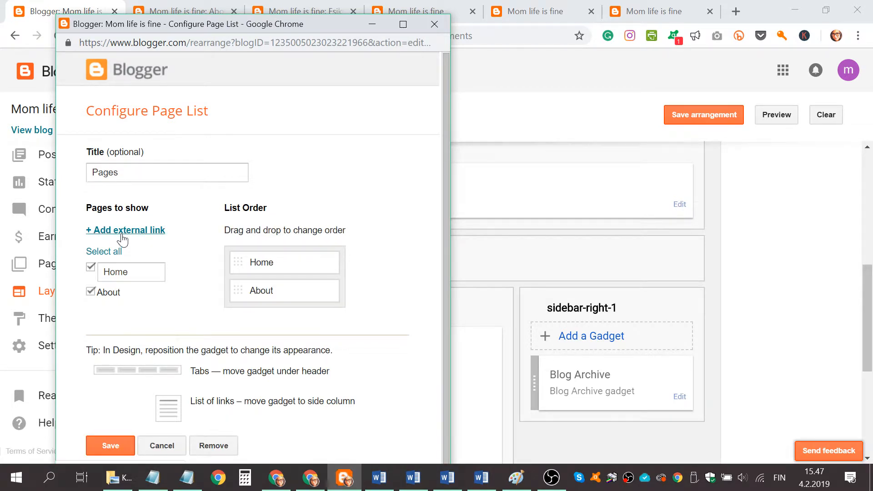
pyautogui.click(122, 230)
pyautogui.click(148, 306)
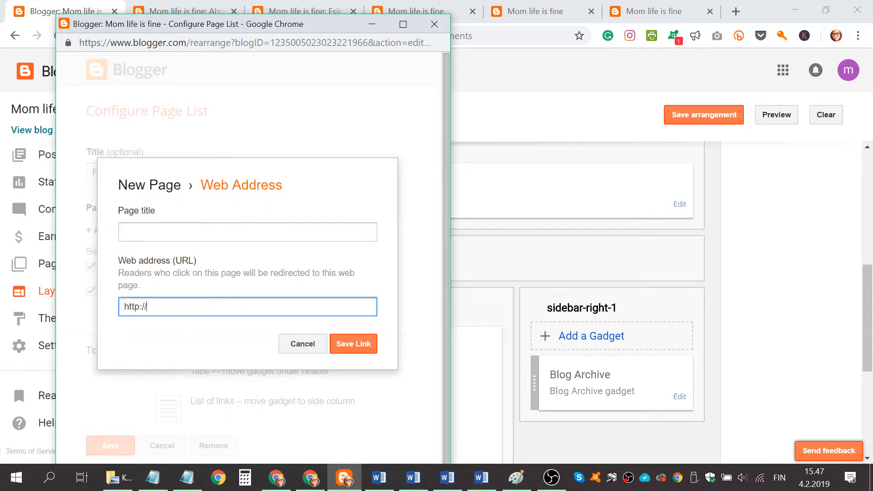
pyautogui.write('twitter.com/cvhjhjkvhd')
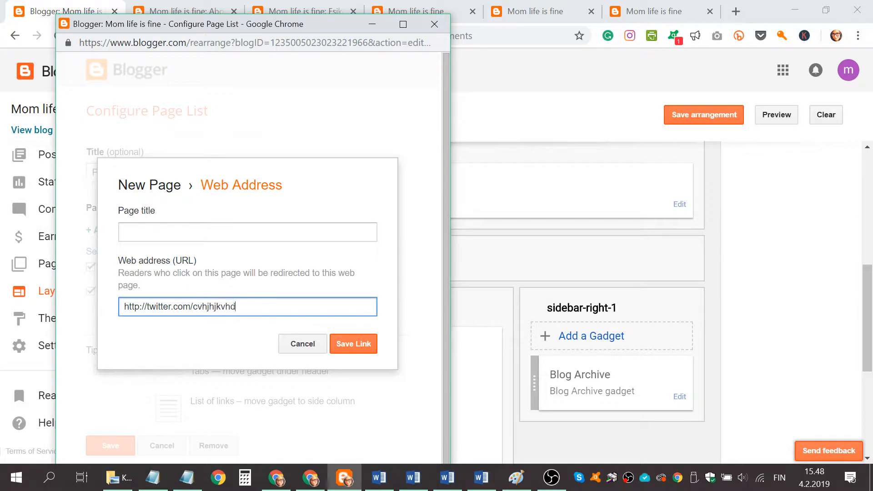
pyautogui.press('BackSpace')
pyautogui.press('BackSpace')
pyautogui.press('BackSpace')
pyautogui.press('BackSpace')
pyautogui.press('BackSpace')
pyautogui.press('BackSpace')
pyautogui.press('BackSpace')
pyautogui.press('BackSpace')
pyautogui.press('BackSpace')
pyautogui.press('BackSpace')
pyautogui.press('BackSpace')
# Title the new external link "Twitter" and save it to the page list
pyautogui.click(206, 230)
pyautogui.write('T')
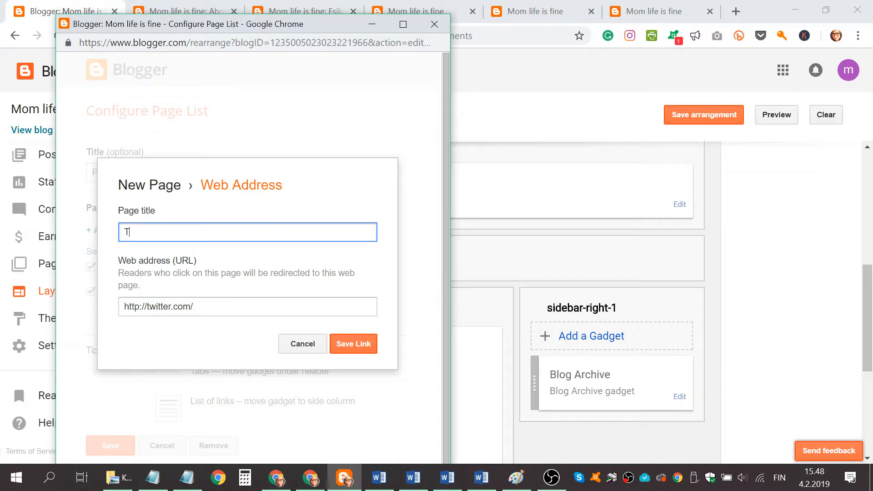
pyautogui.write('witter')
pyautogui.click(365, 345)
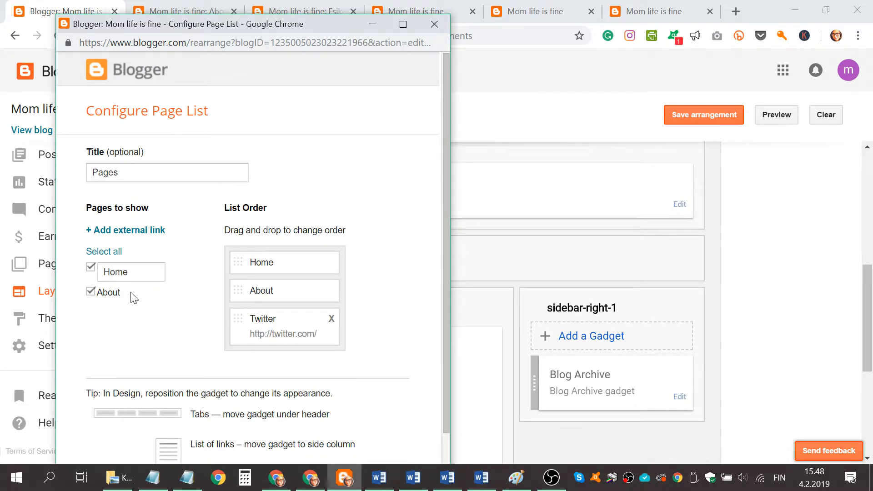
pyautogui.click(116, 230)
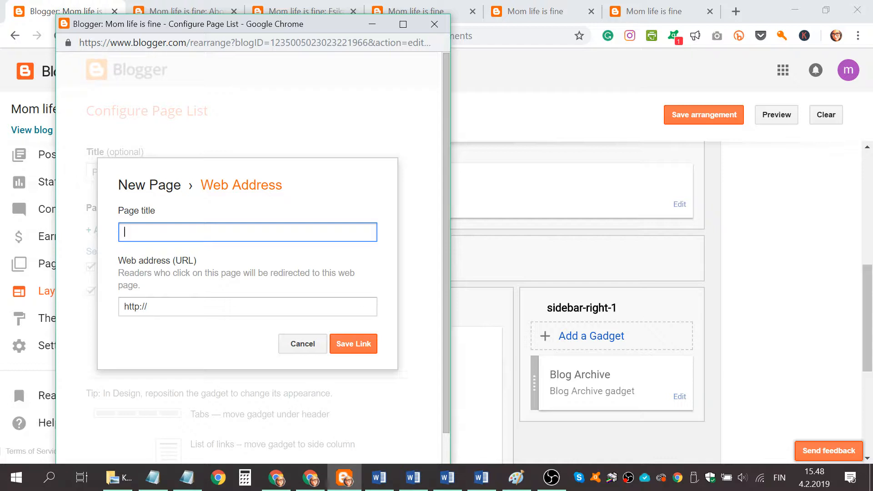
pyautogui.click(147, 307)
pyautogui.write('face')
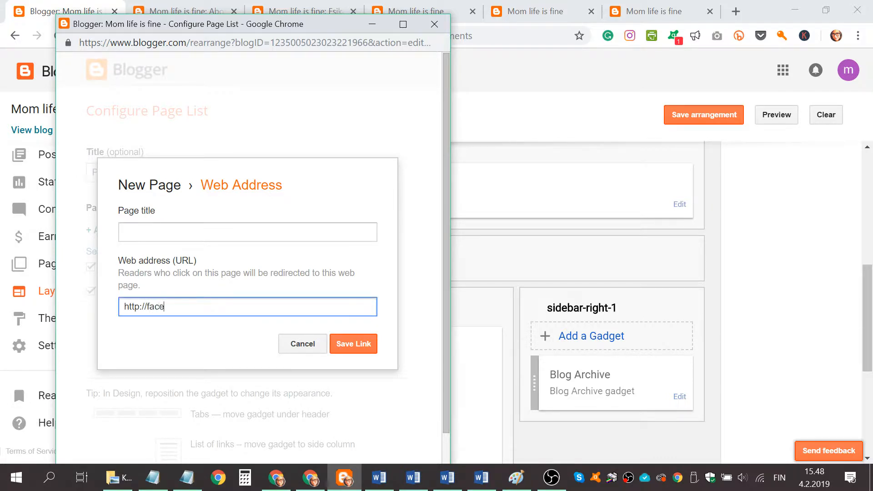
pyautogui.write('book.com')
pyautogui.click(124, 232)
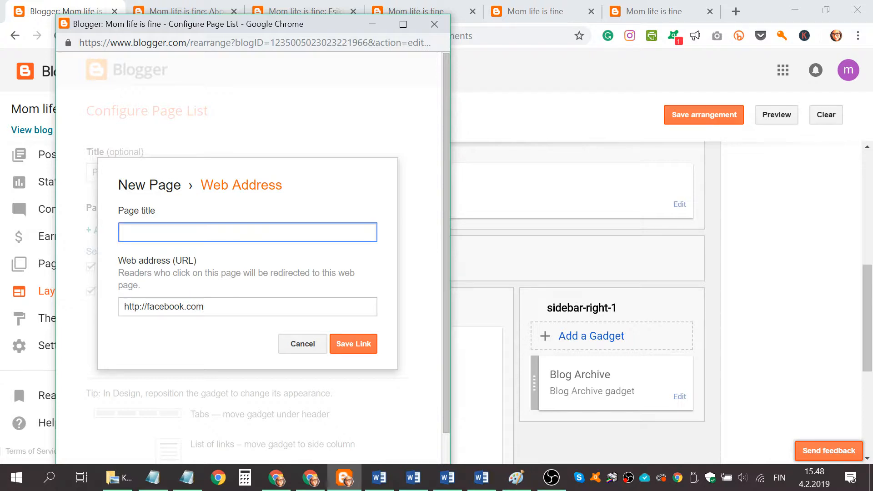
pyautogui.write('Fav')
pyautogui.write('cebook')
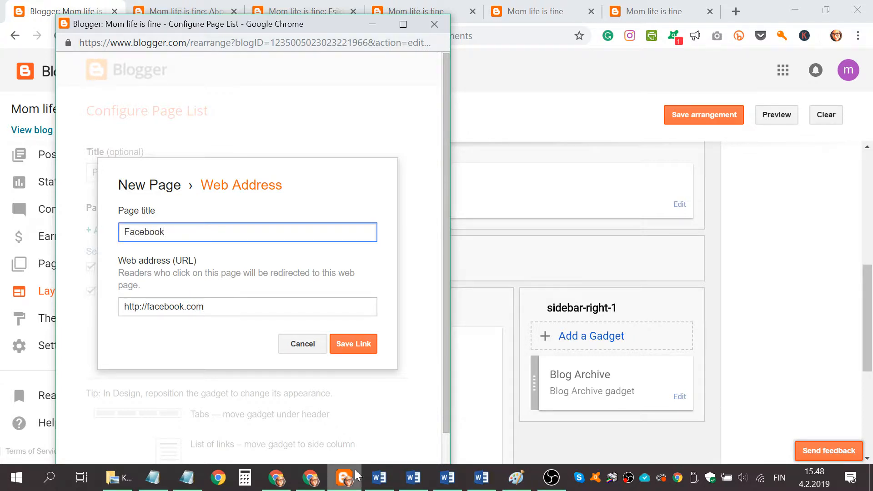
pyautogui.click(353, 344)
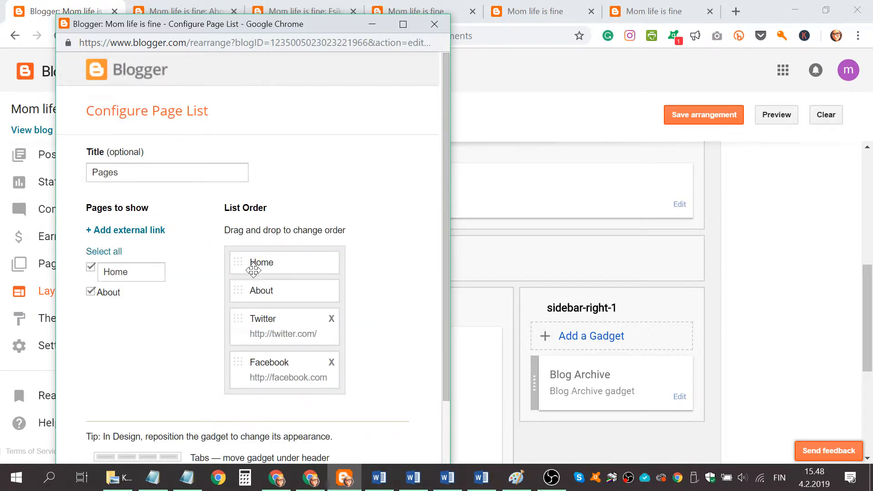
pyautogui.click(108, 232)
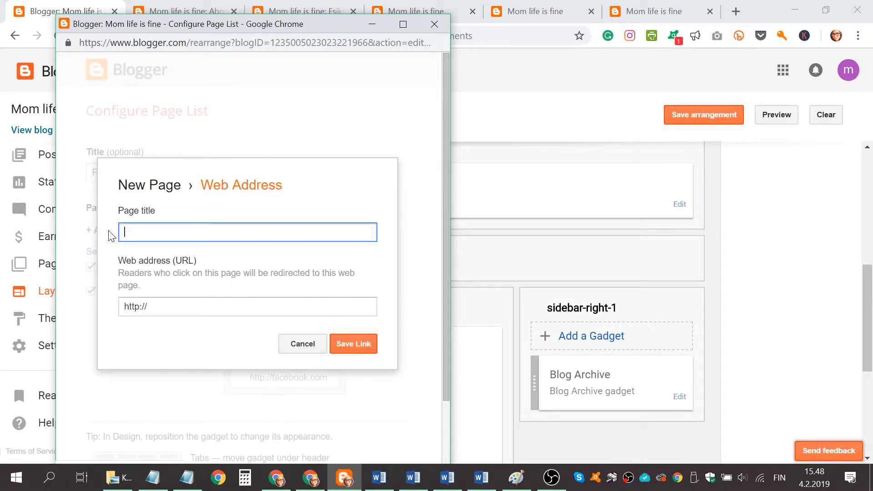
pyautogui.write('Pinterest')
pyautogui.press('Tab')
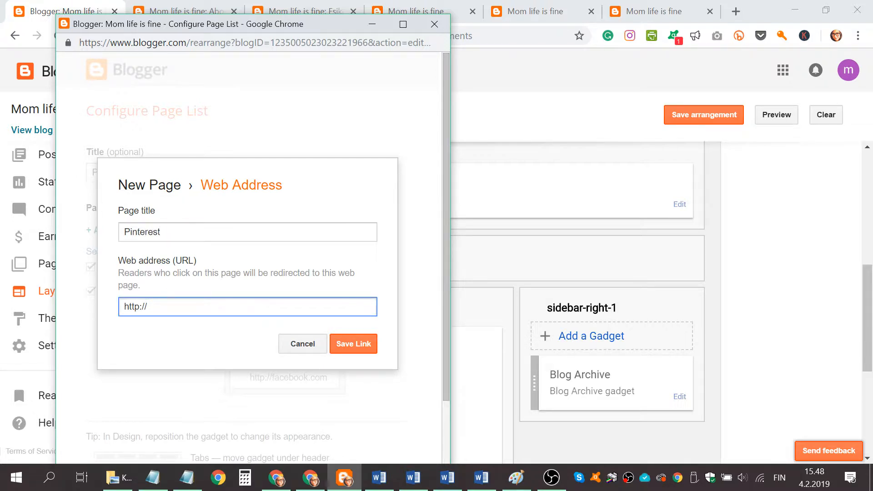
pyautogui.write('pinterest.com')
pyautogui.click(368, 344)
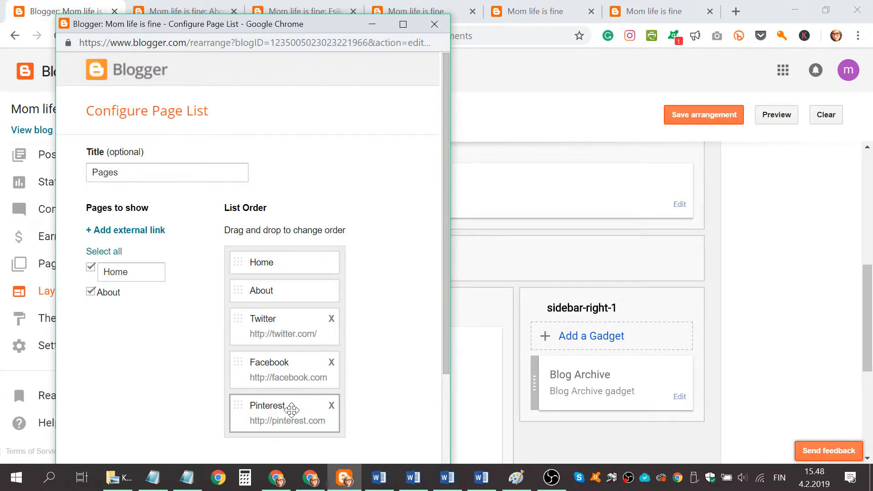
pyautogui.click(131, 232)
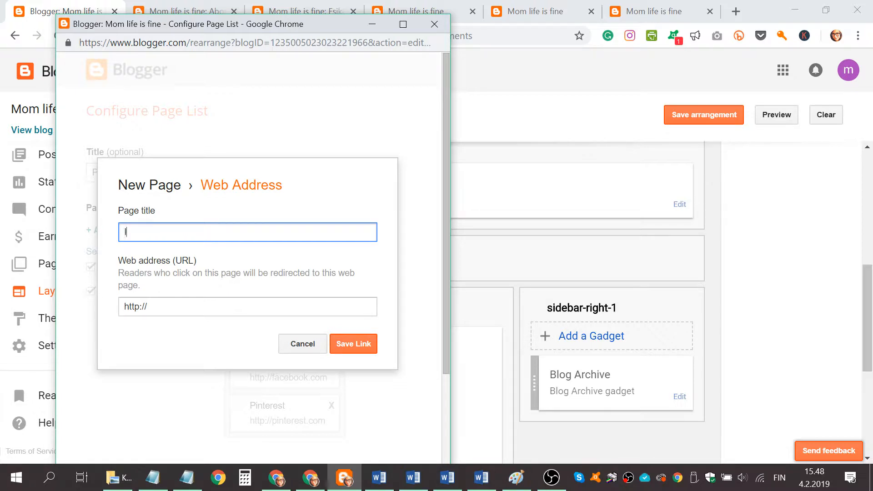
pyautogui.write('Instagram')
pyautogui.press('Tab')
pyautogui.write('inst')
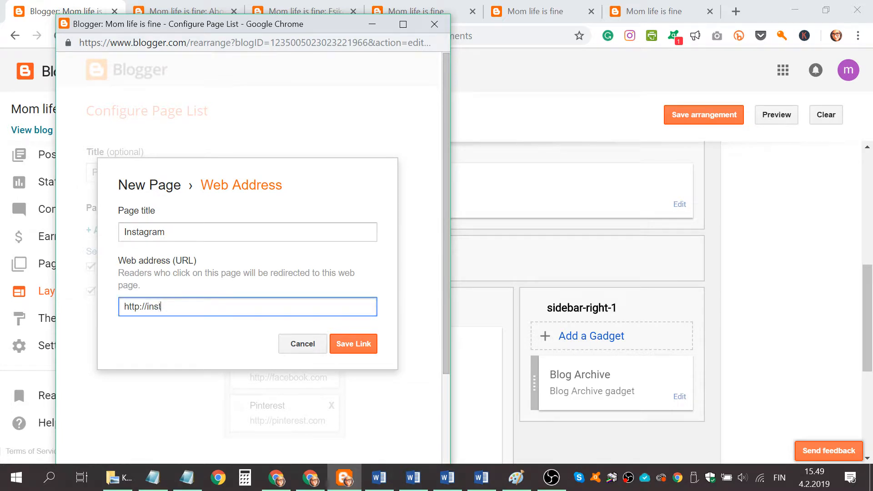
pyautogui.write('agram.com')
pyautogui.click(371, 345)
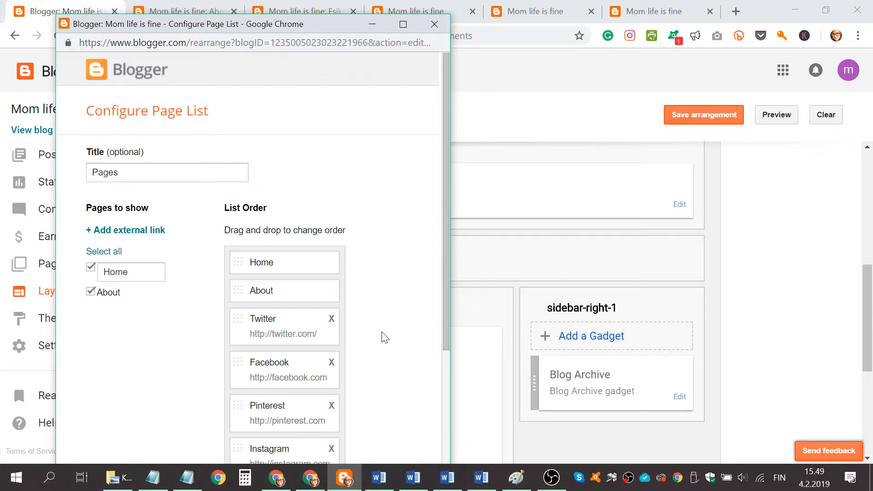
# Save the Pages gadget's link list and the layout arrangement
pyautogui.scroll(-3, 387, 327)
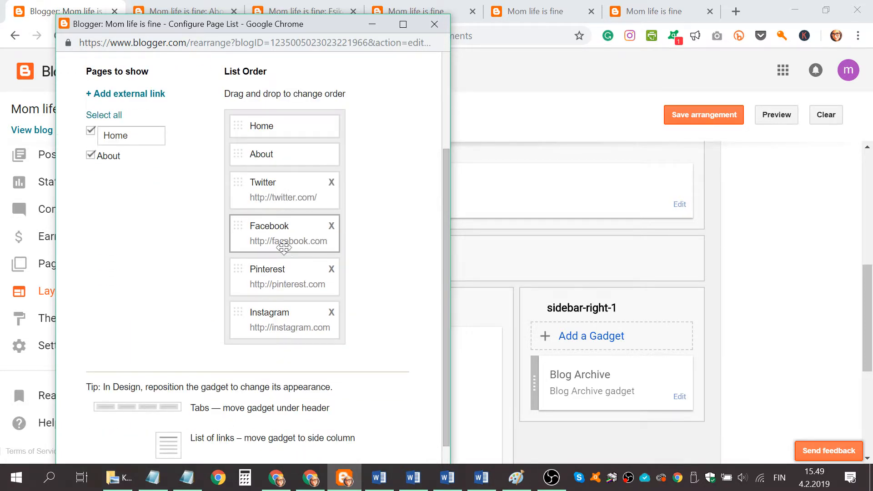
pyautogui.scroll(-2, 218, 330)
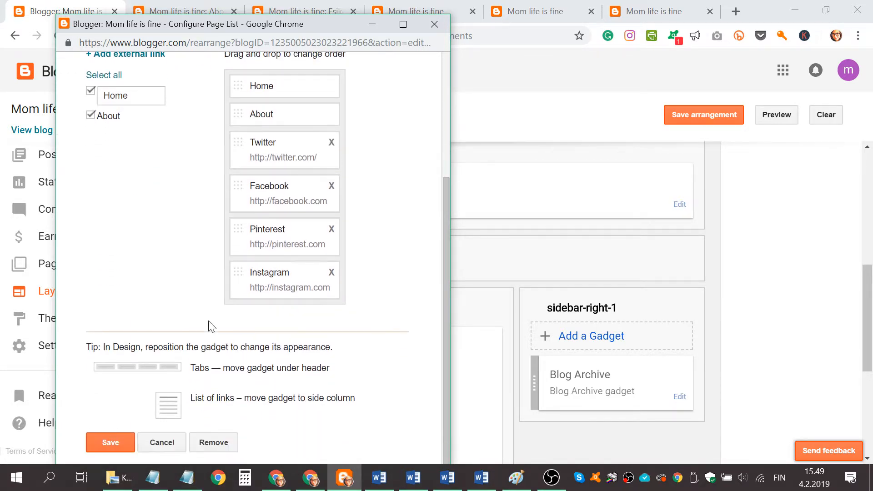
pyautogui.click(109, 442)
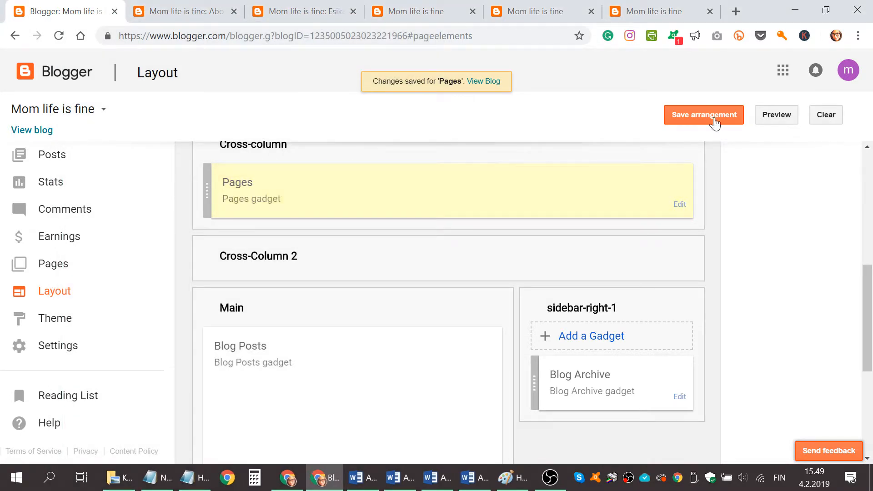
pyautogui.click(715, 119)
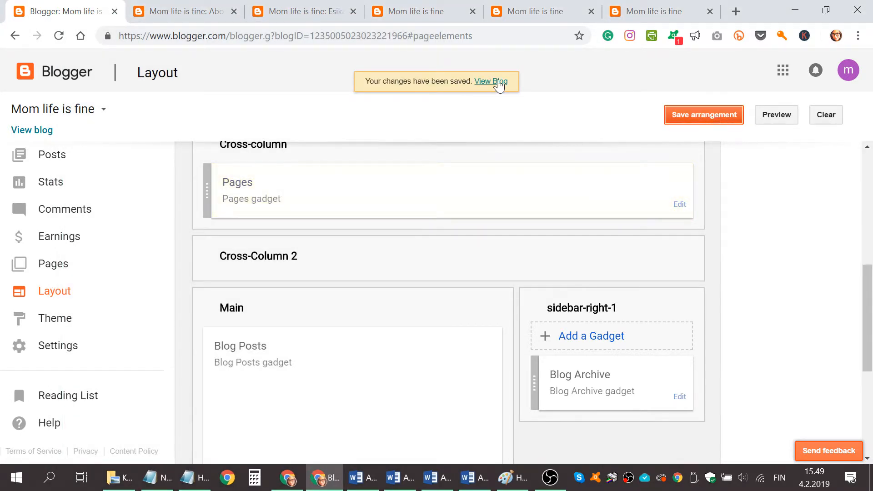
# View the live blog and test the Twitter link in its navigation bar
pyautogui.click(492, 81)
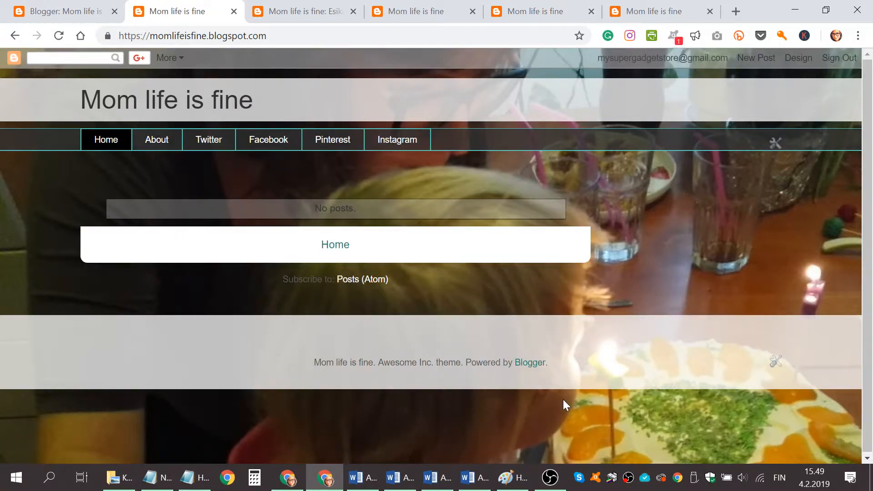
pyautogui.click(220, 142)
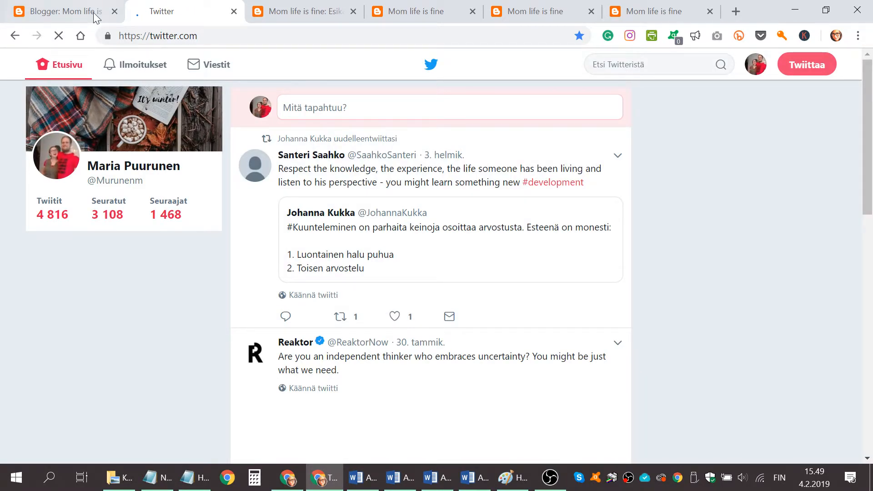
# Close the redundant "Mom life is fine" blog and layout preview pages left open in the browser
pyautogui.click(93, 12)
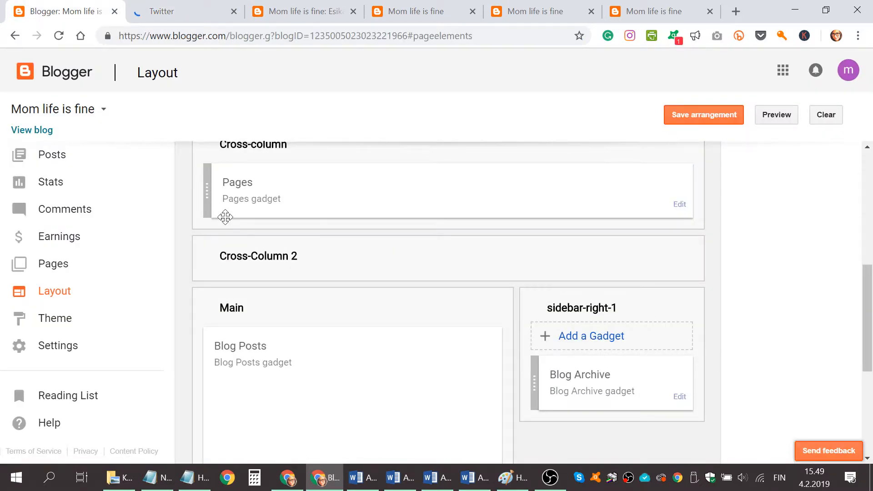
pyautogui.click(448, 14)
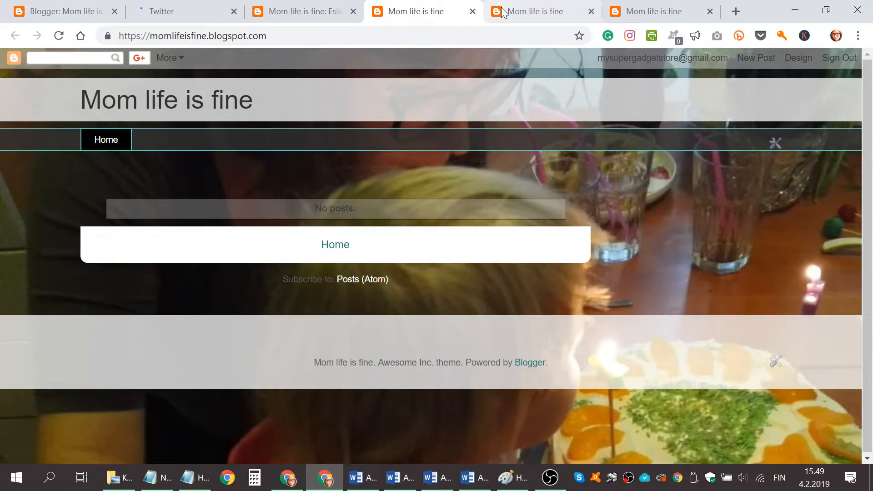
pyautogui.click(655, 13)
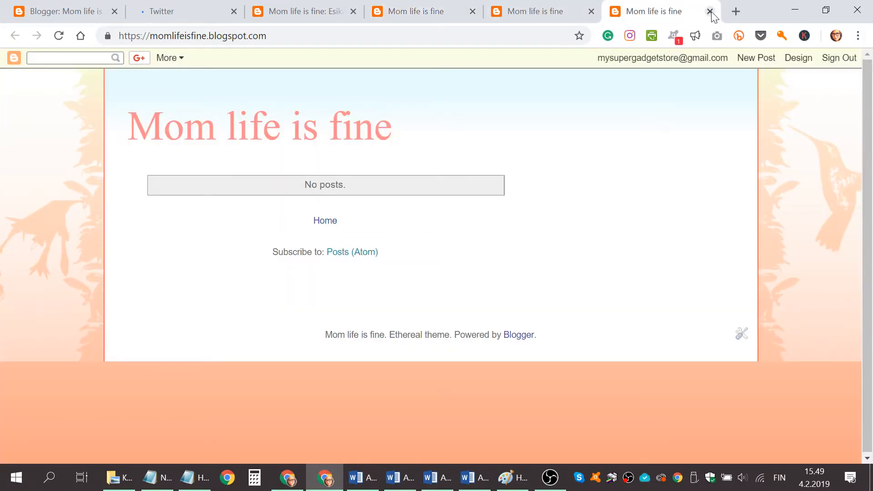
pyautogui.click(710, 13)
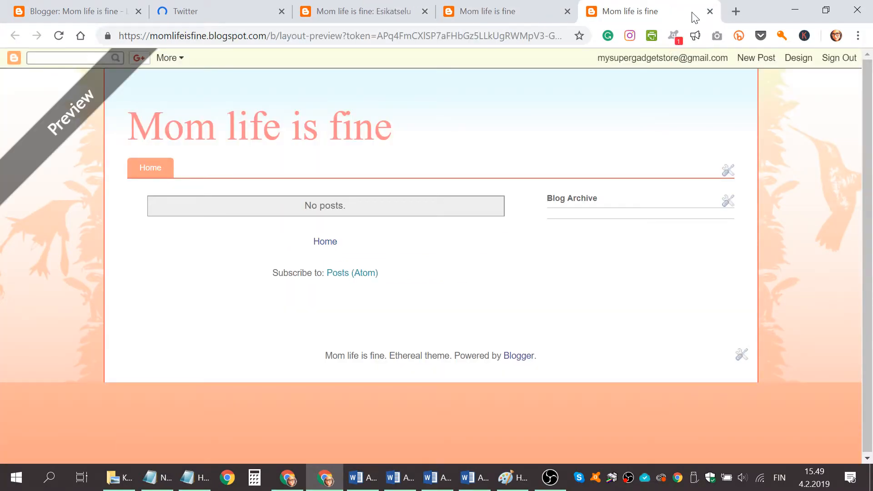
pyautogui.click(710, 11)
pyautogui.click(647, 10)
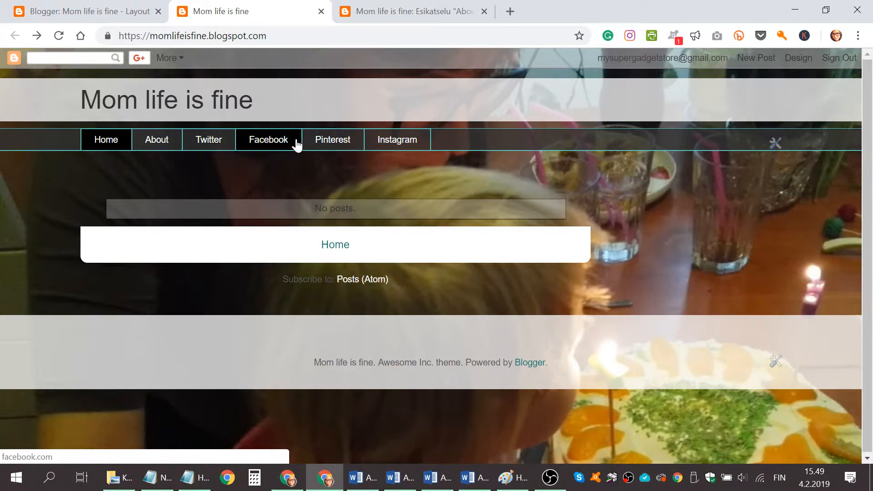
# Return to the Blogger dashboard and create a new post titled "Welcome to my blog"
pyautogui.click(106, 7)
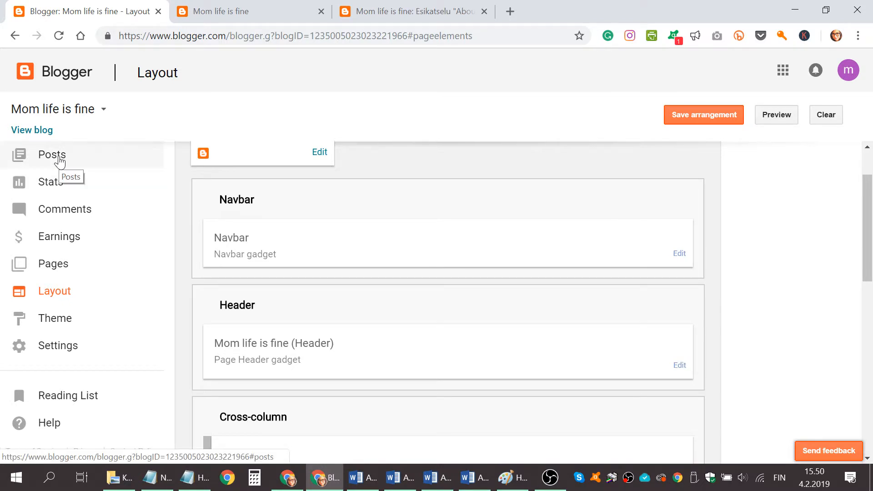
pyautogui.scroll(2, 379, 200)
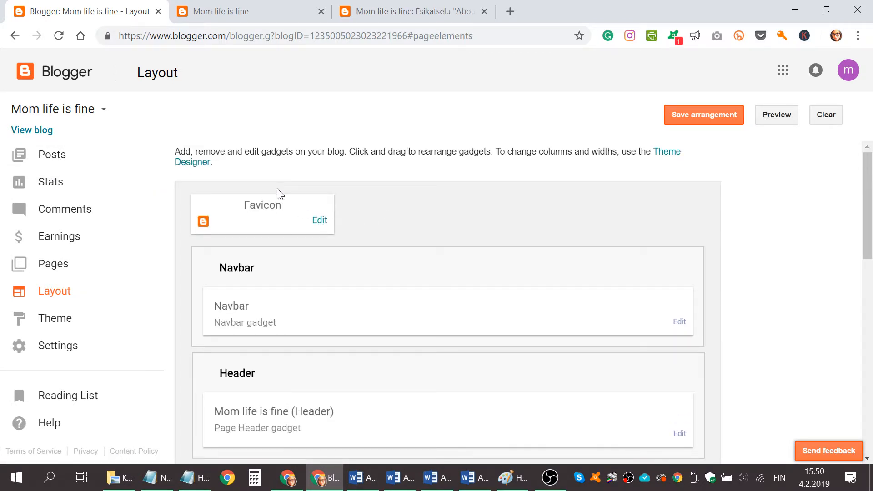
pyautogui.click(64, 158)
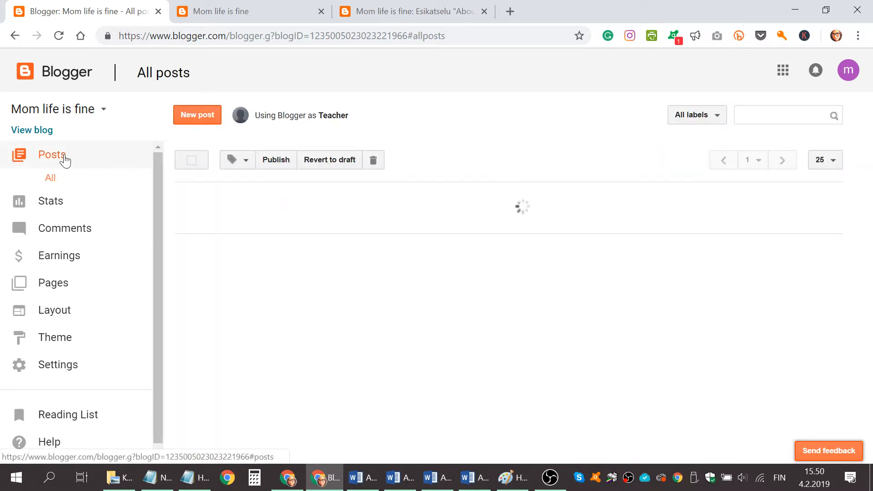
pyautogui.click(568, 202)
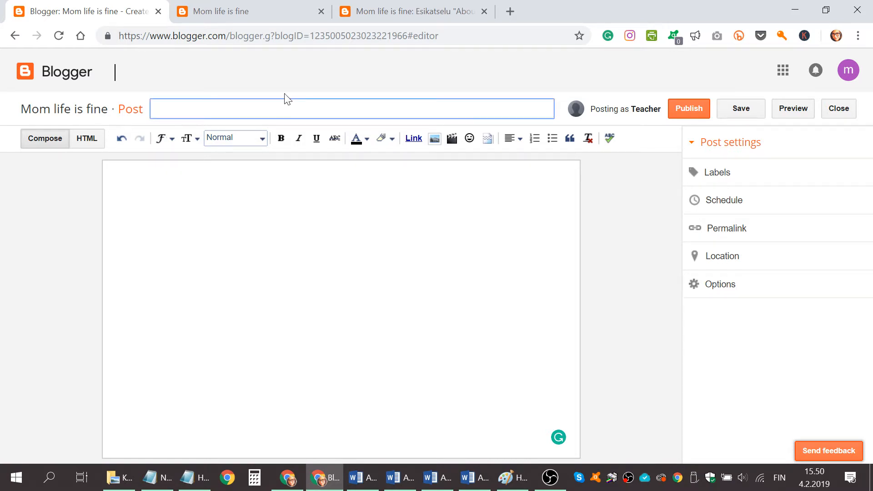
pyautogui.write('Welcome to my blog')
pyautogui.press('Tab')
pyautogui.write('T')
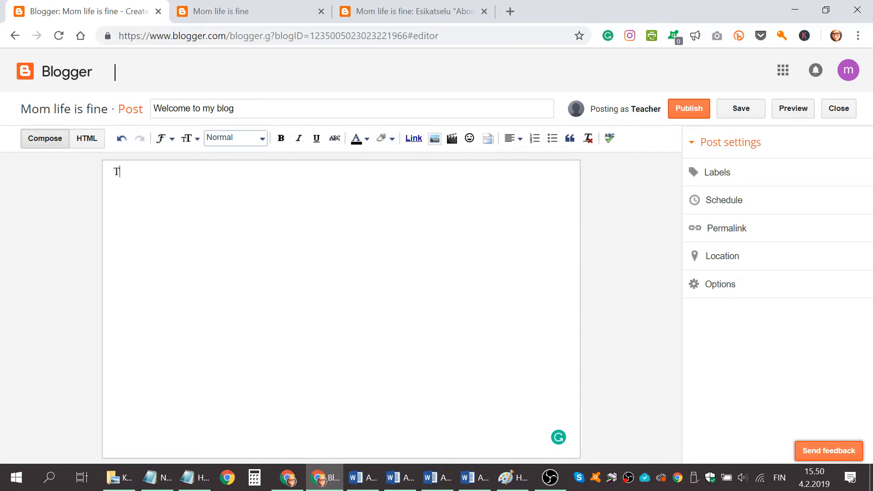
pyautogui.write('hank you ')
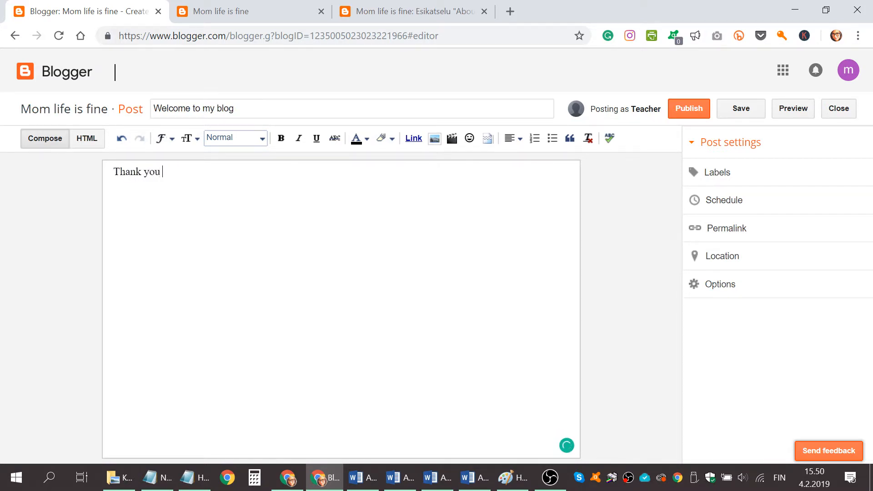
pyautogui.write('for stop')
pyautogui.press('BackSpace')
pyautogui.press('BackSpace')
pyautogui.press('BackSpace')
pyautogui.press('BackSpace')
pyautogui.press('BackSpace')
pyautogui.press('BackSpace')
pyautogui.press('BackSpace')
pyautogui.press('BackSpace')
pyautogui.press('BackSpace')
pyautogui.press('BackSpace')
pyautogui.press('BackSpace')
pyautogui.press('BackSpace')
pyautogui.press('BackSpace')
pyautogui.press('BackSpace')
# Write "Welcome to follow my mommy journey....." as the first line of the post body
pyautogui.write('Welcome to follow ')
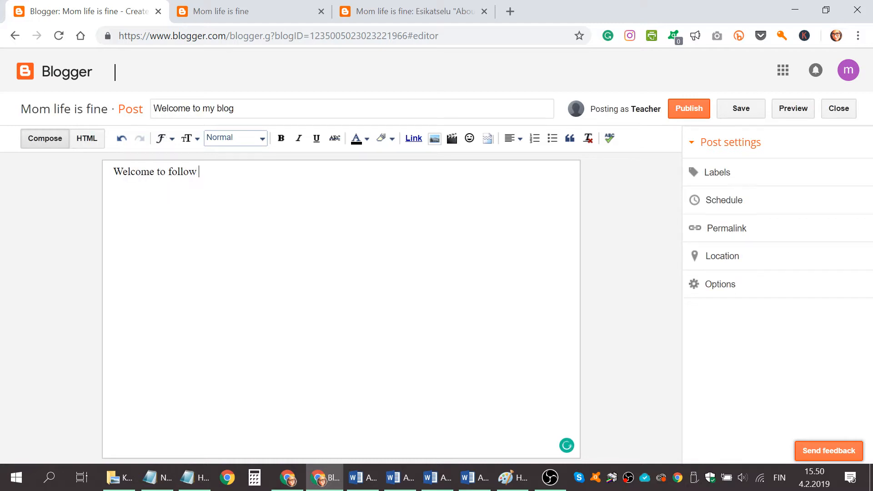
pyautogui.write('my mommy journey')
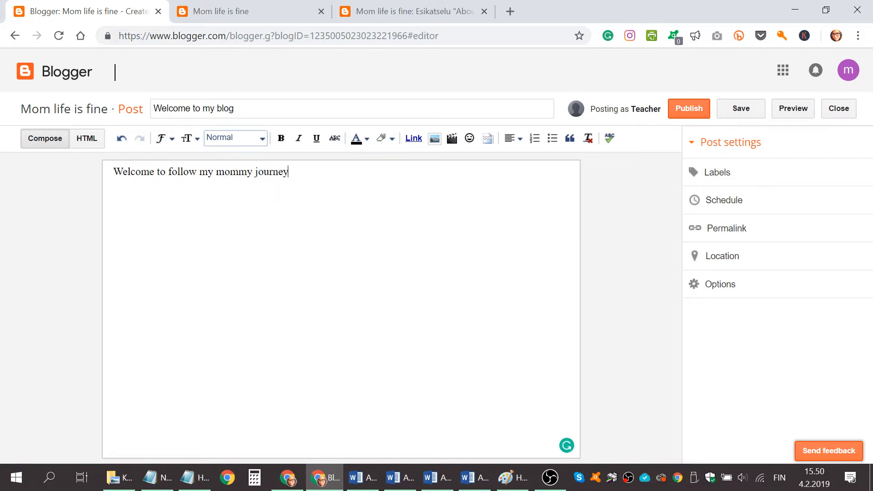
pyautogui.write('.....')
# Search Google for "text" in a new browser tab and open the Wikipedia article on text messaging
pyautogui.click(510, 11)
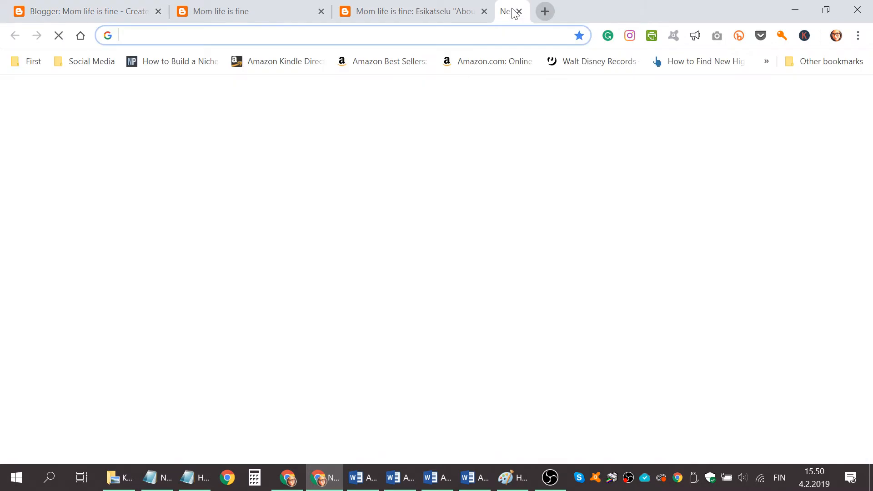
pyautogui.write('te')
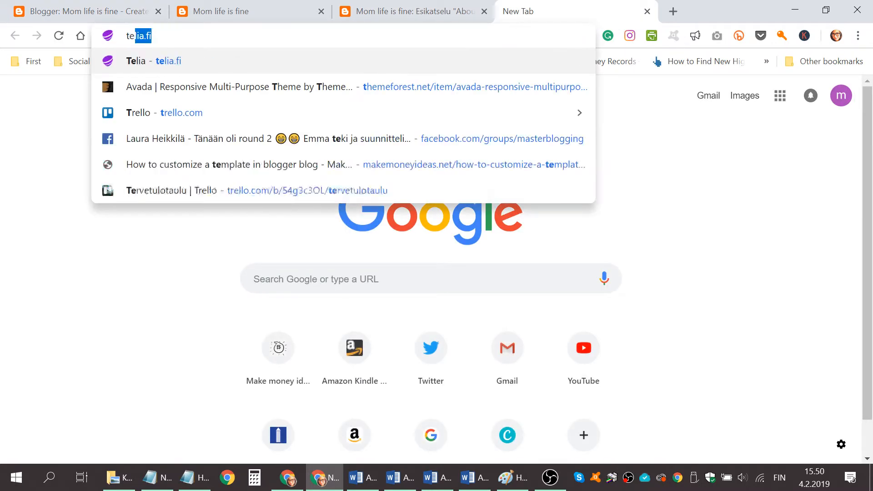
pyautogui.write('xt')
pyautogui.press('Return')
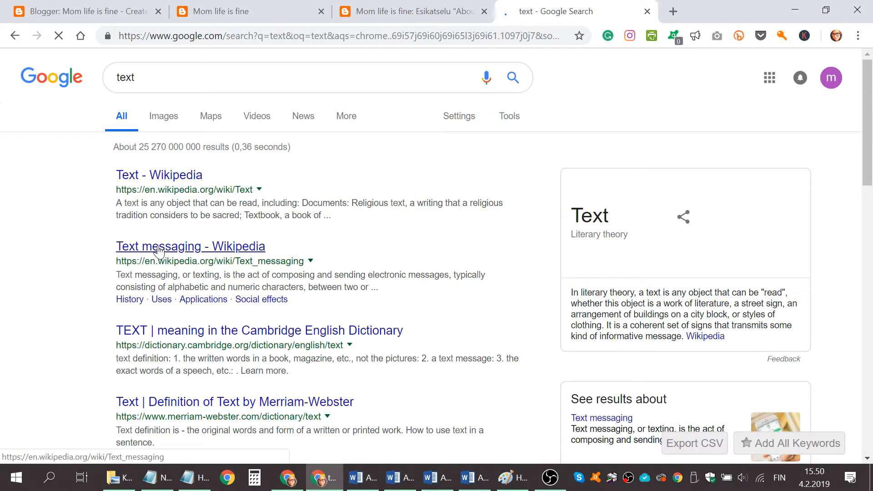
pyautogui.click(159, 249)
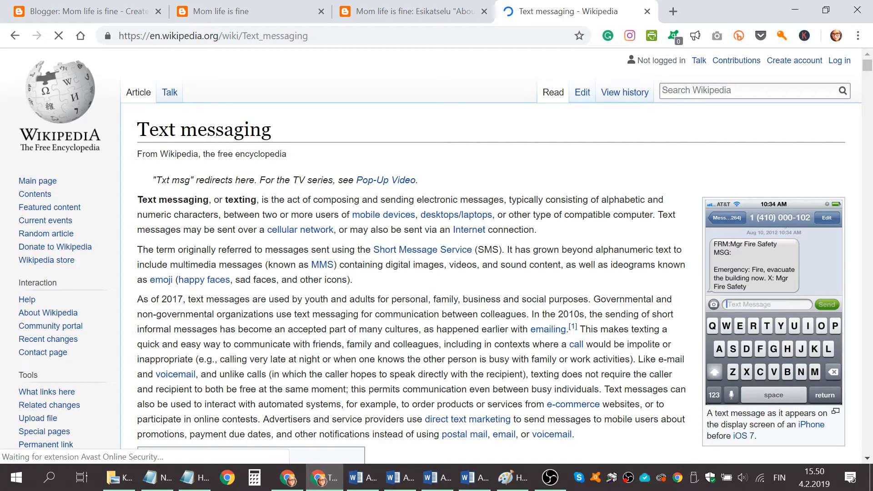
# Copy the opening paragraphs of the Wikipedia article into the post body below the welcome line
pyautogui.moveTo(138, 199); pyautogui.dragTo(340, 374)
pyautogui.hotkey('ctrl', 'c')
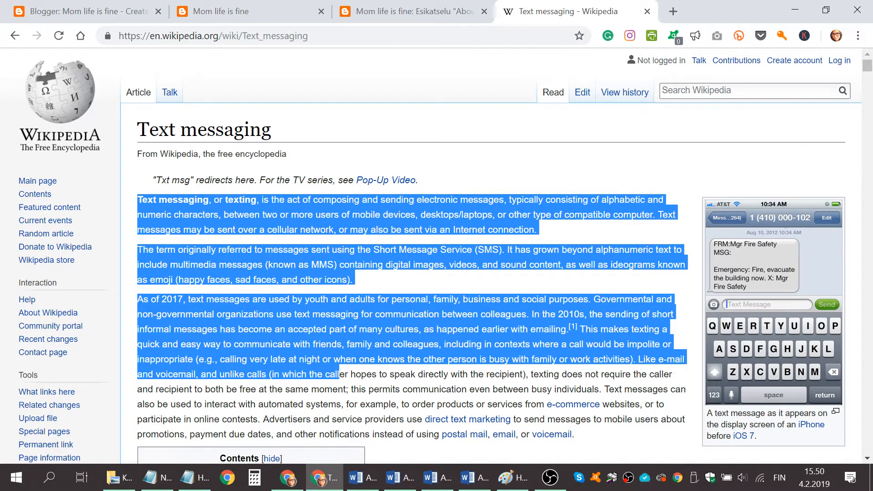
pyautogui.click(50, 2)
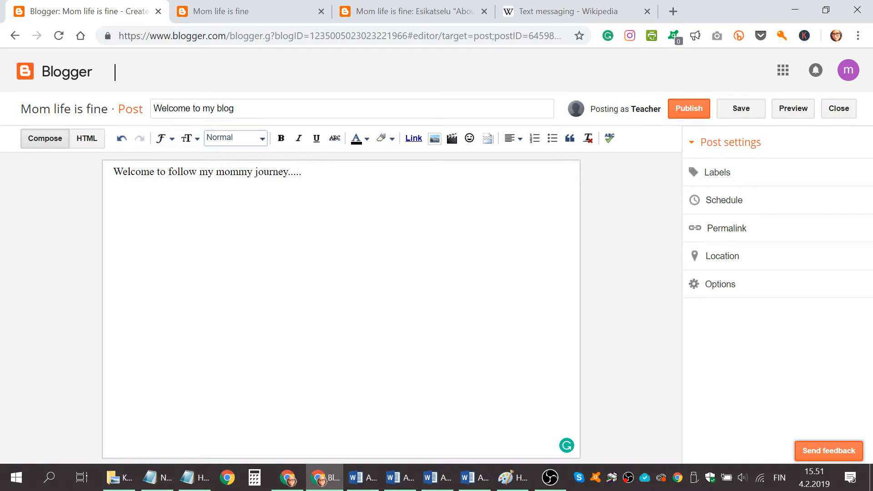
pyautogui.hotkey('ctrl', 'v')
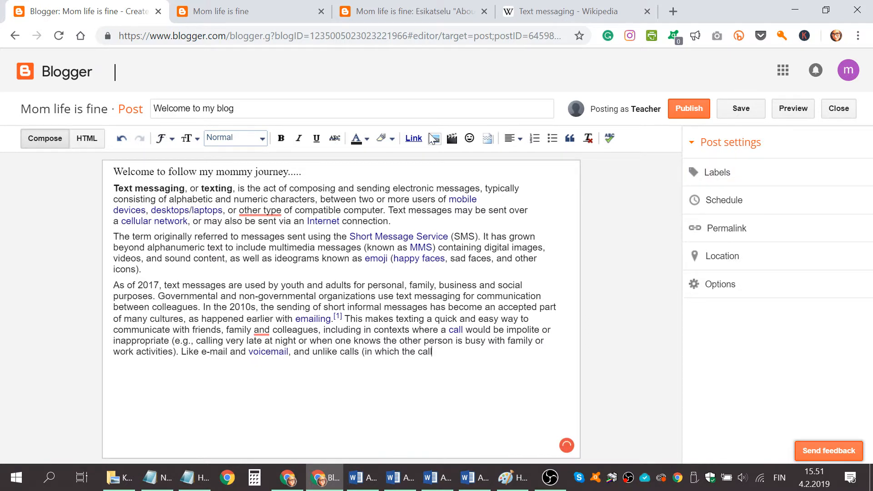
# Format the line "Welcome to follow my mommy journey....." as a Heading
pyautogui.moveTo(113, 172); pyautogui.dragTo(302, 172)
pyautogui.click(234, 144)
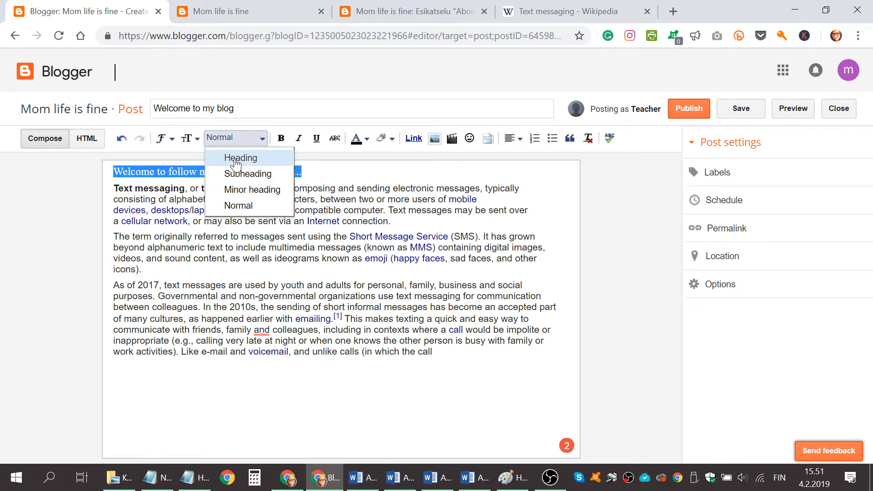
pyautogui.click(236, 159)
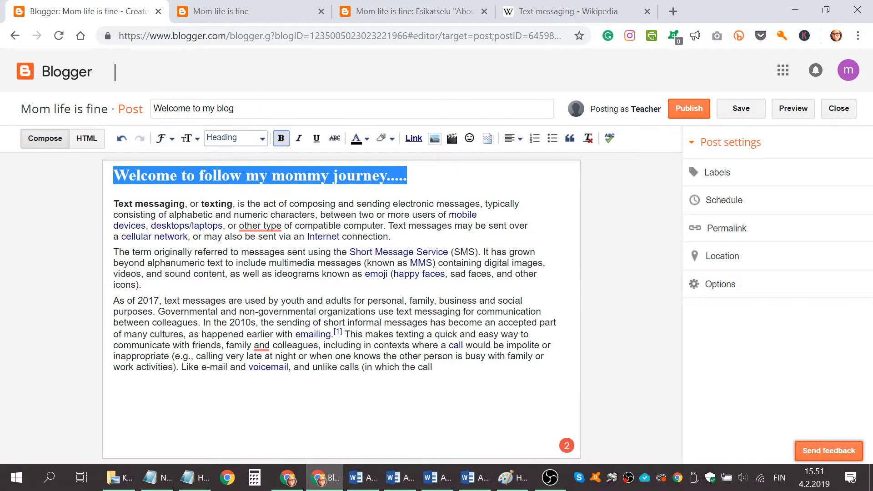
pyautogui.click(328, 285)
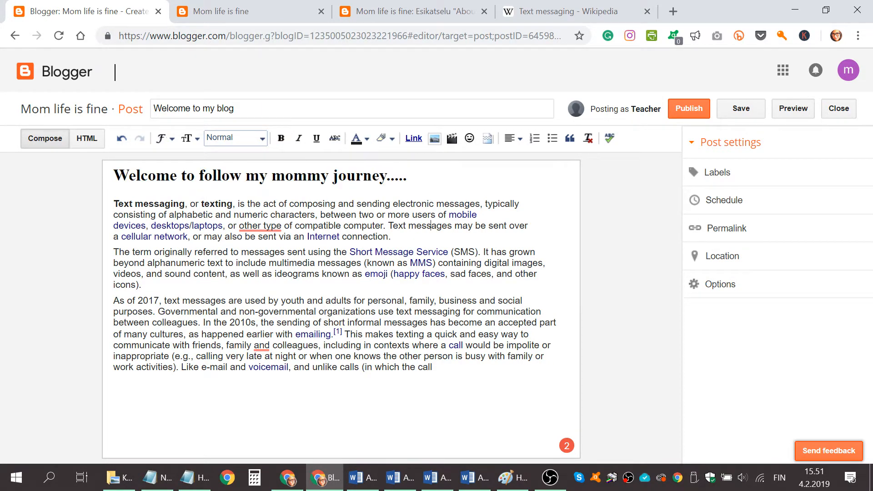
# Make the word "Internet" bold and the words "other type" italic in the first paragraph
pyautogui.moveTo(307, 236); pyautogui.dragTo(338, 237)
pyautogui.click(281, 138)
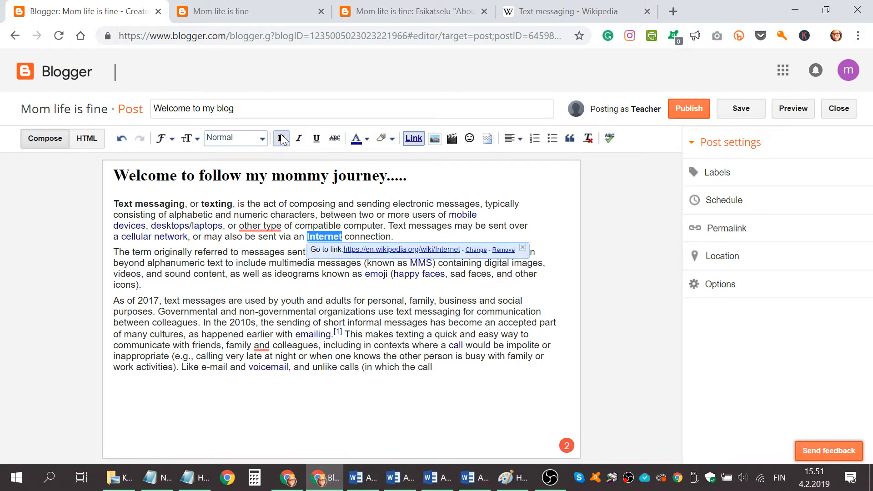
pyautogui.click(372, 205)
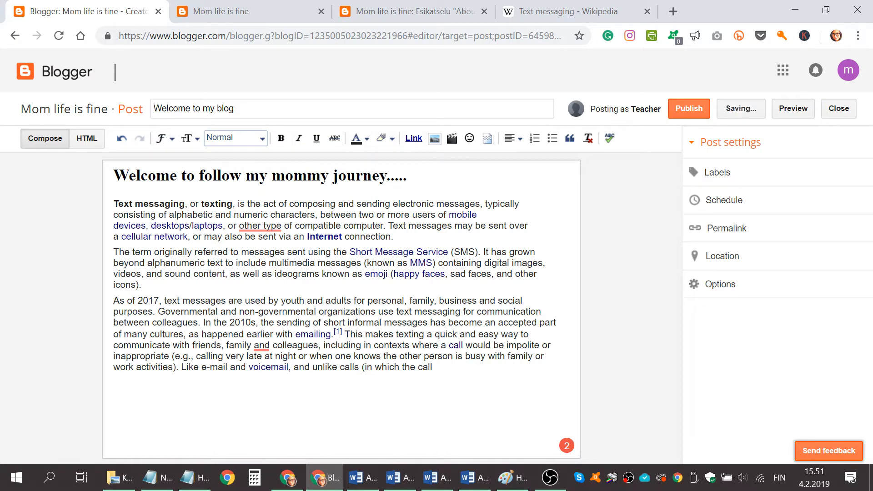
pyautogui.moveTo(236, 226); pyautogui.dragTo(281, 226)
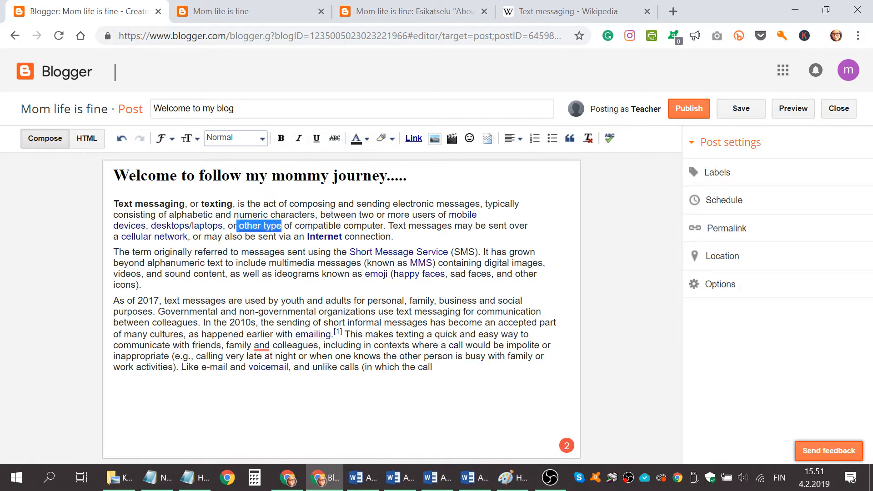
pyautogui.click(304, 143)
pyautogui.click(367, 300)
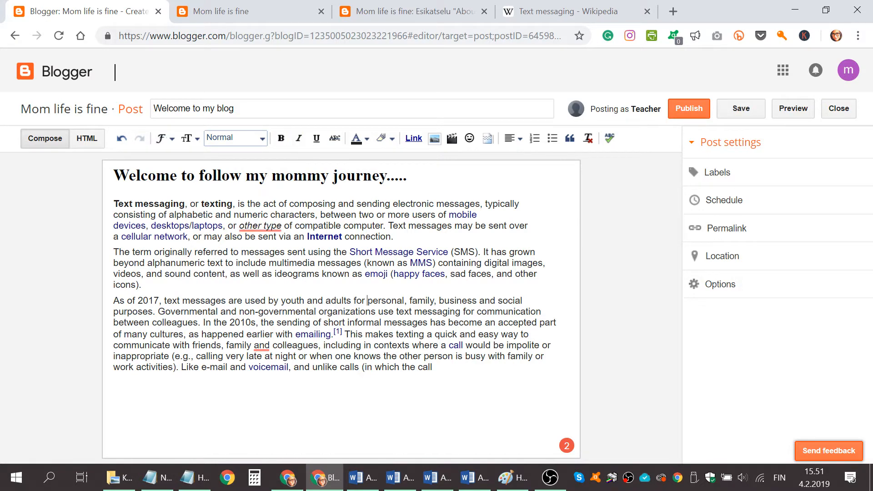
# Underline the words "by youth and adults" in the paragraph beginning "As of 2017"
pyautogui.moveTo(268, 301); pyautogui.dragTo(352, 301)
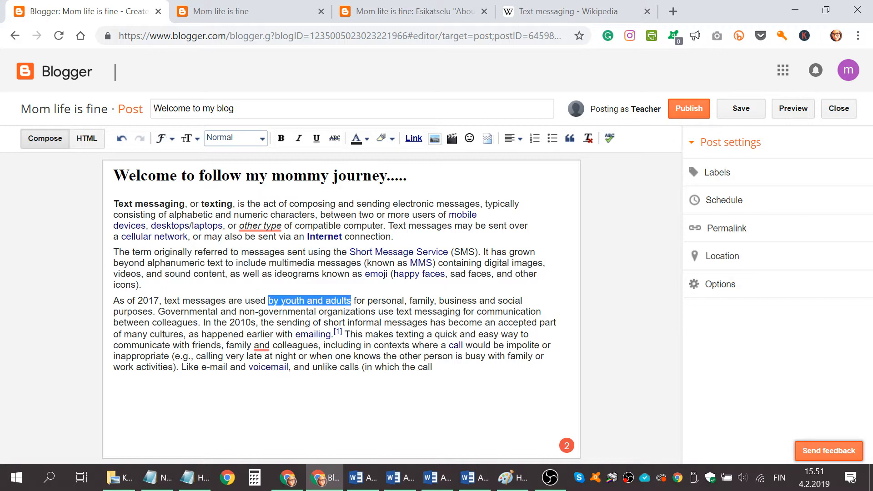
pyautogui.click(317, 139)
pyautogui.click(391, 323)
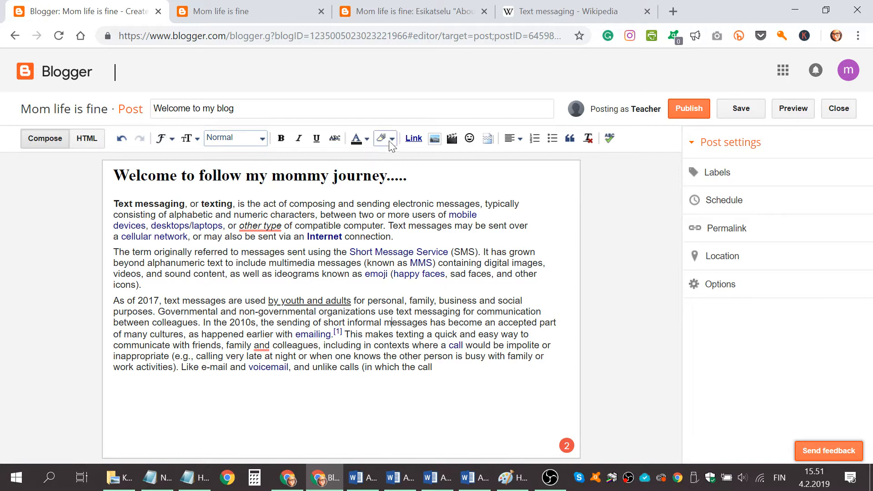
# Apply a red background highlight to the word "journey" in the heading
pyautogui.doubleClick(341, 176)
pyautogui.click(392, 138)
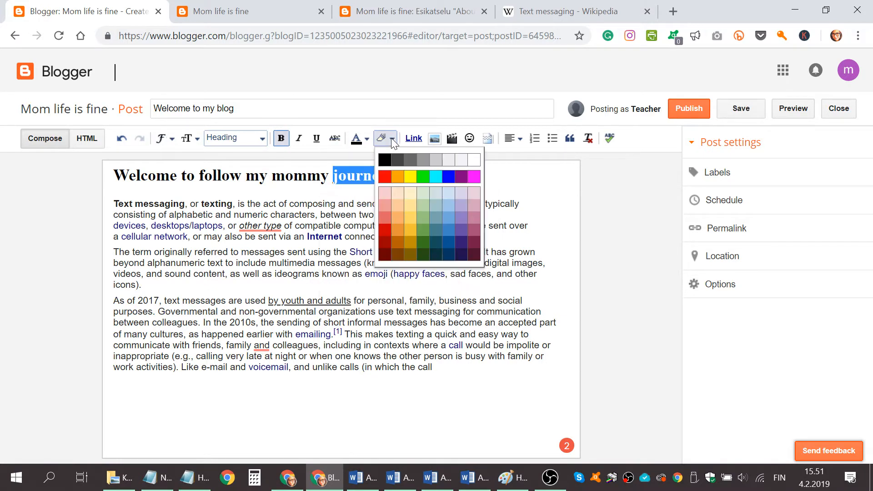
pyautogui.click(383, 174)
pyautogui.click(360, 204)
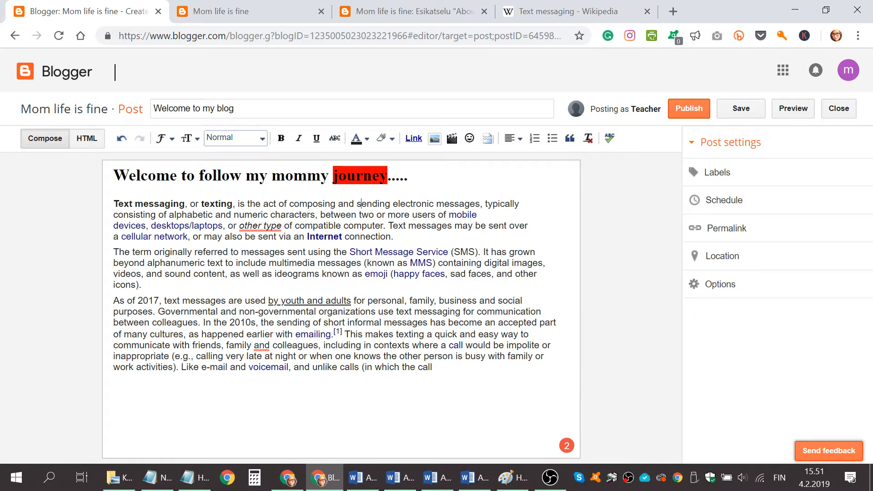
# Set the background highlight of the word "journey" in the heading to white
pyautogui.moveTo(332, 176); pyautogui.dragTo(388, 176)
pyautogui.click(392, 138)
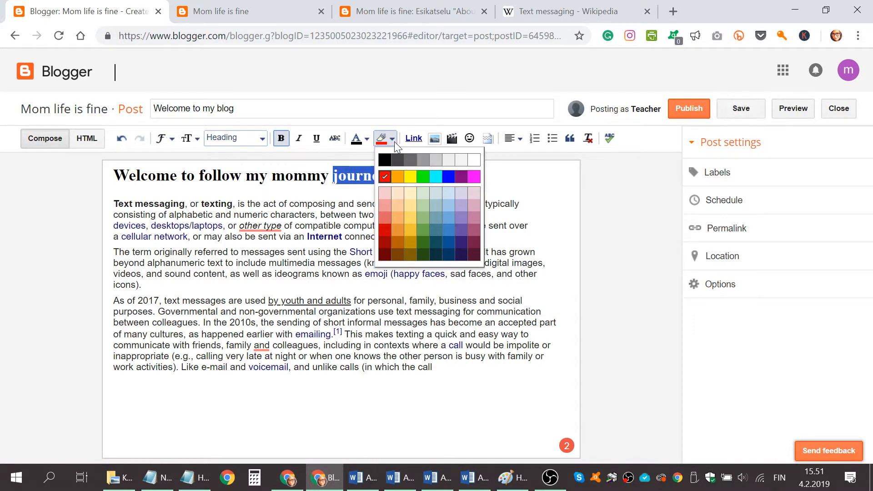
pyautogui.click(473, 160)
pyautogui.click(354, 204)
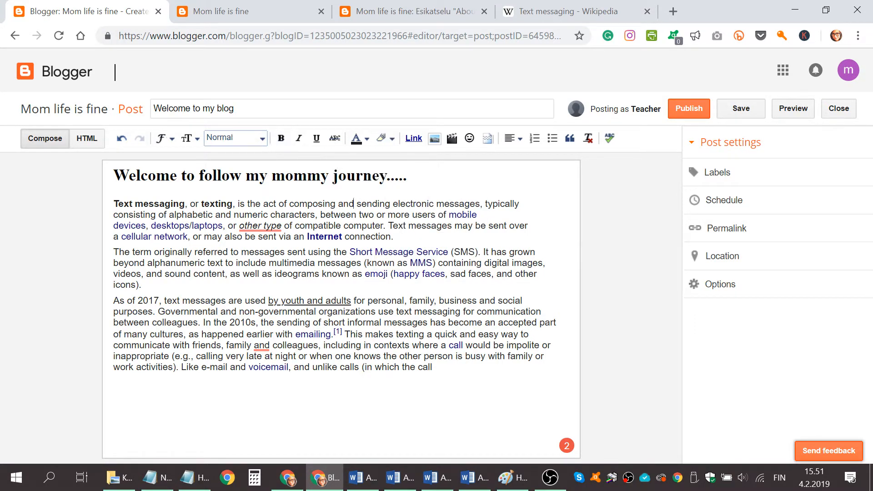
# Change the text colour of the word "journey" in the heading to red
pyautogui.moveTo(333, 175); pyautogui.dragTo(387, 175)
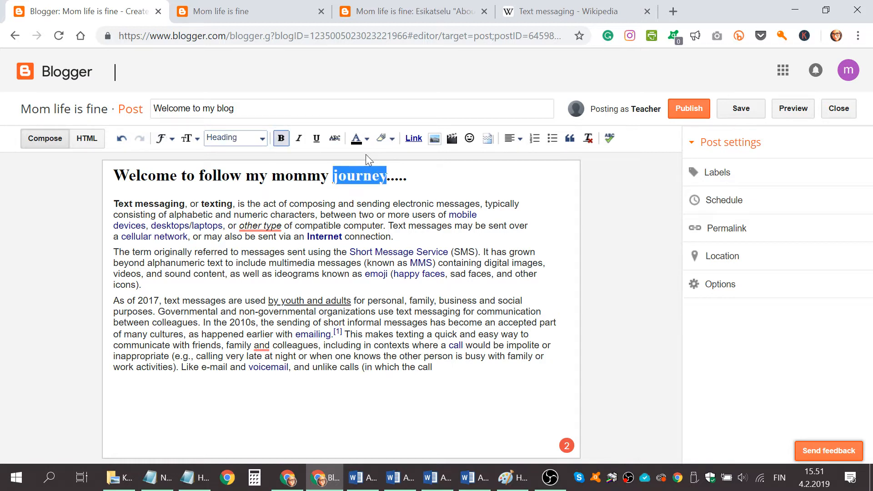
pyautogui.click(365, 141)
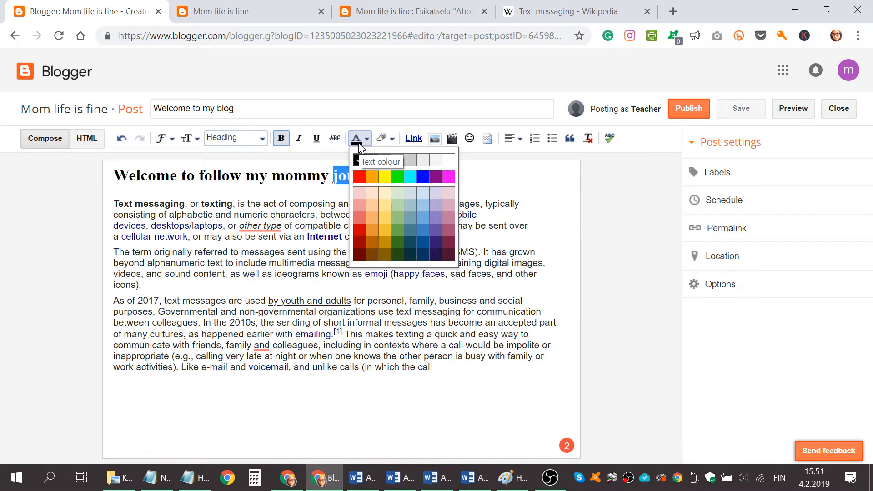
pyautogui.click(335, 225)
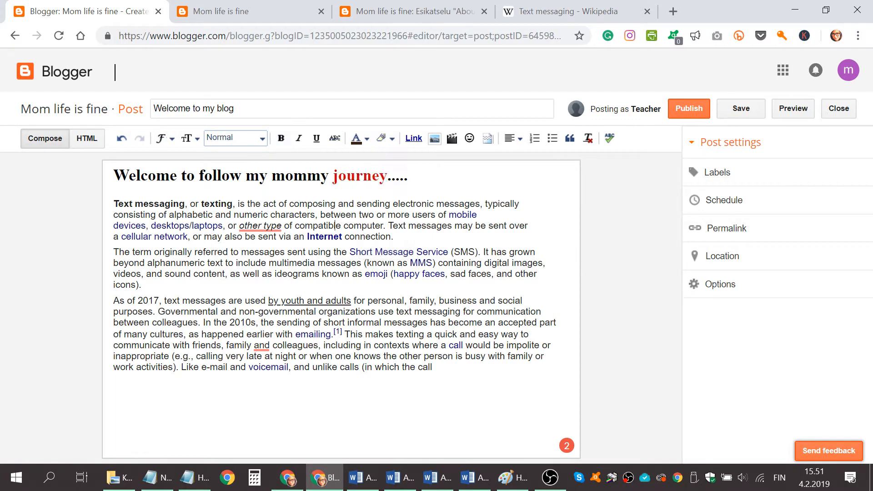
# Increase the text size of all three body paragraphs below the heading to Large
pyautogui.click(193, 143)
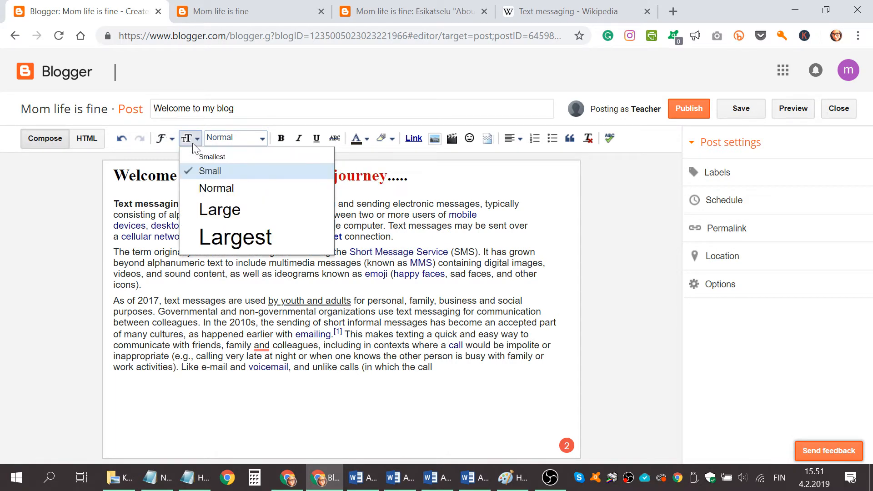
pyautogui.click(109, 209)
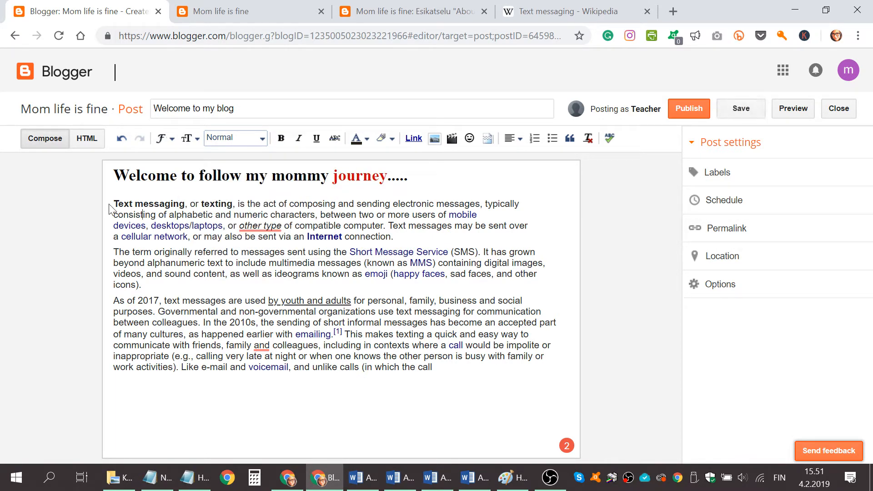
pyautogui.moveTo(116, 204); pyautogui.dragTo(326, 367)
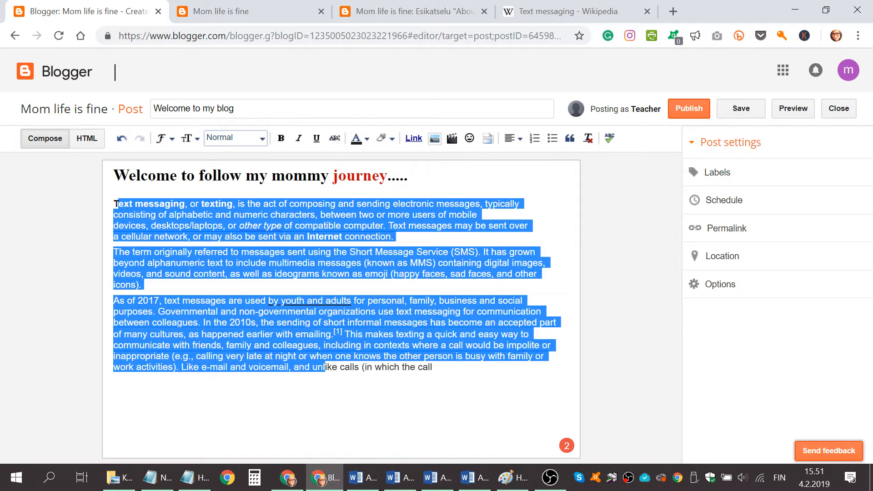
pyautogui.click(114, 205)
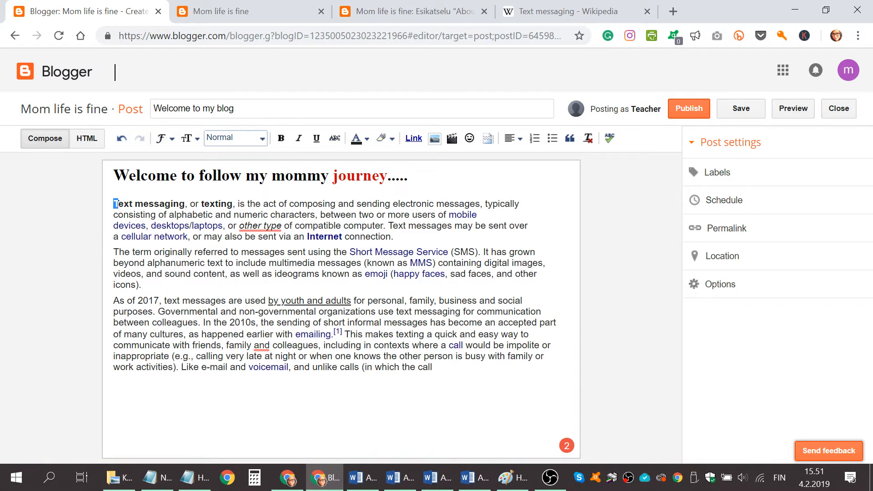
pyautogui.moveTo(113, 203); pyautogui.dragTo(433, 367)
pyautogui.click(198, 136)
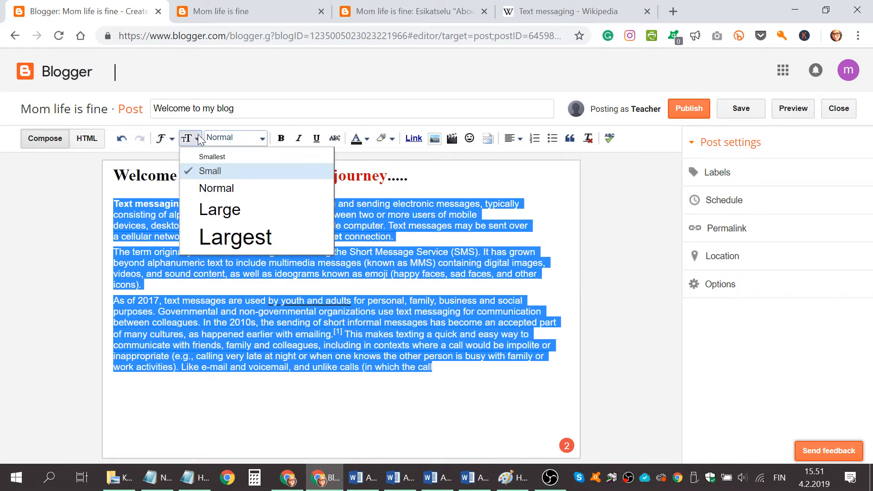
pyautogui.click(216, 189)
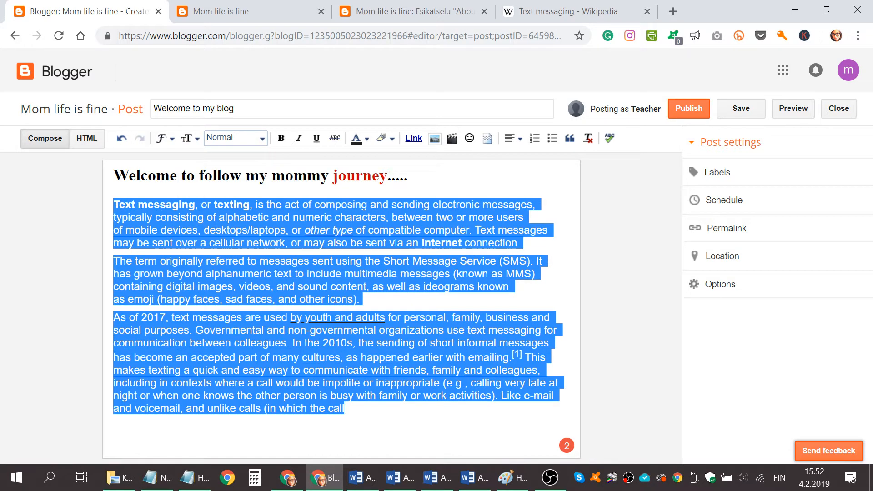
pyautogui.click(198, 135)
pyautogui.click(217, 207)
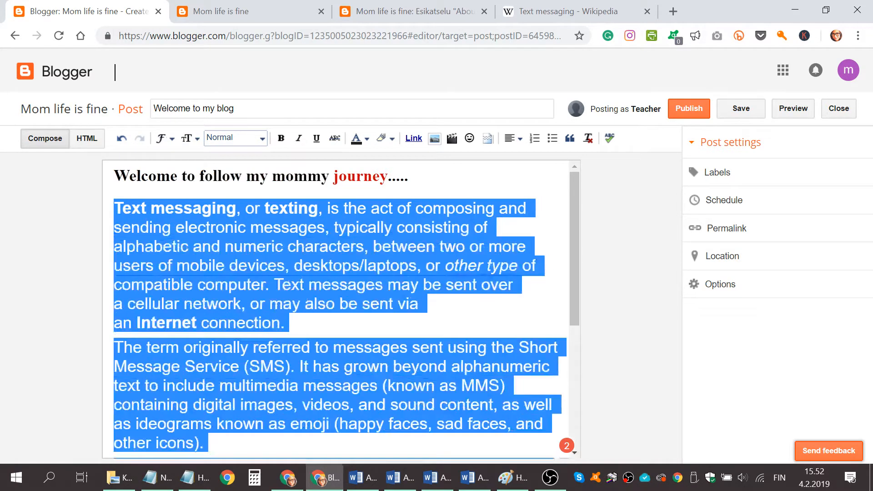
# Set the font of the three body paragraphs to Helvetica
pyautogui.click(172, 138)
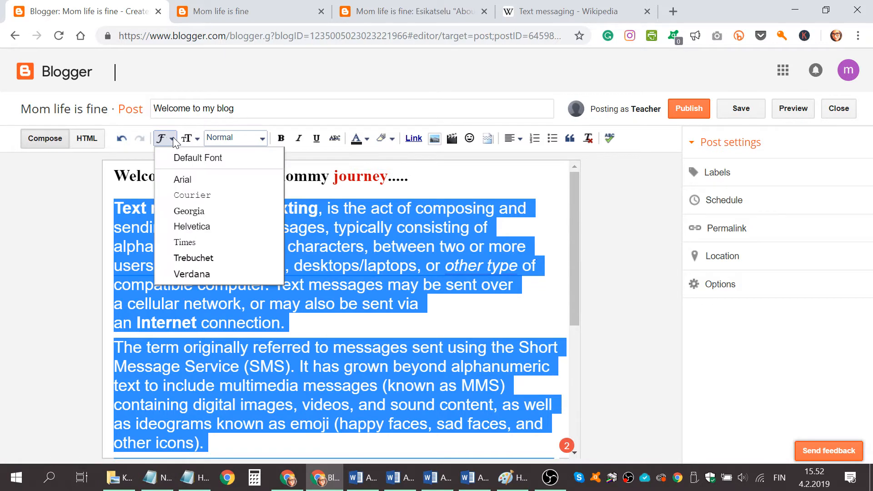
pyautogui.click(190, 227)
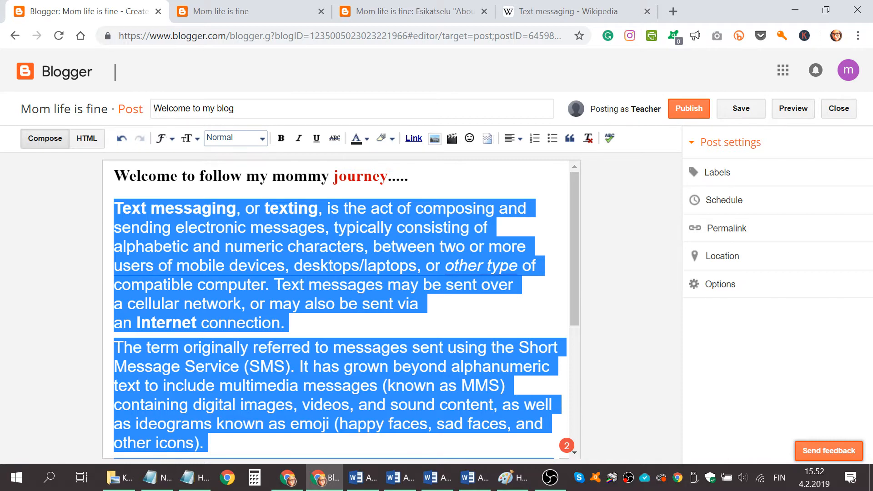
pyautogui.click(408, 176)
# Add two blank lines after the first paragraph, and check the post's HTML source before returning to the compose view
pyautogui.click(285, 323)
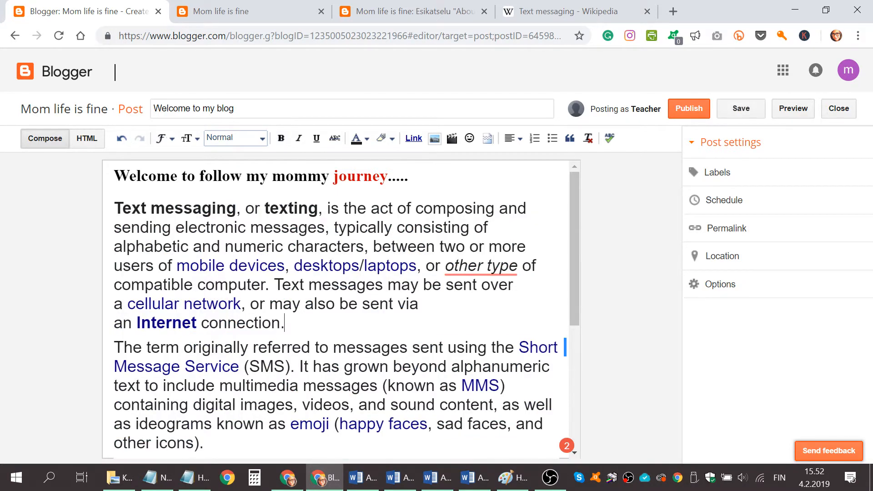
pyautogui.press('Return')
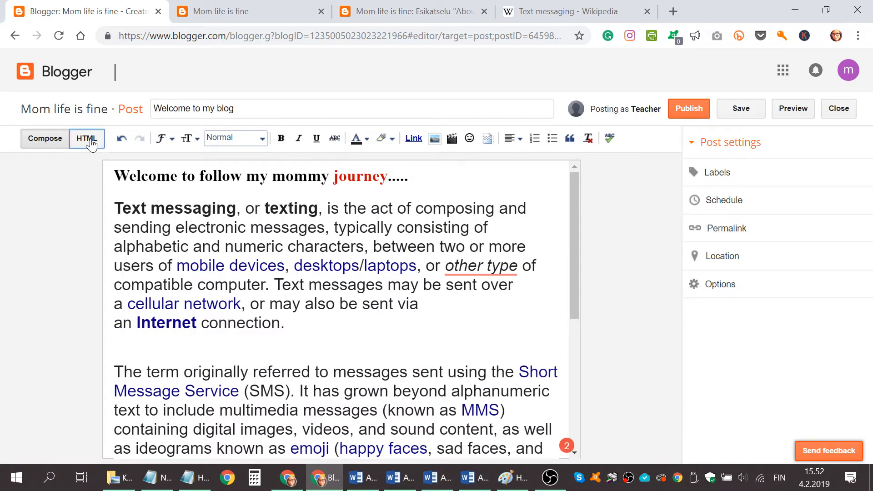
pyautogui.click(87, 139)
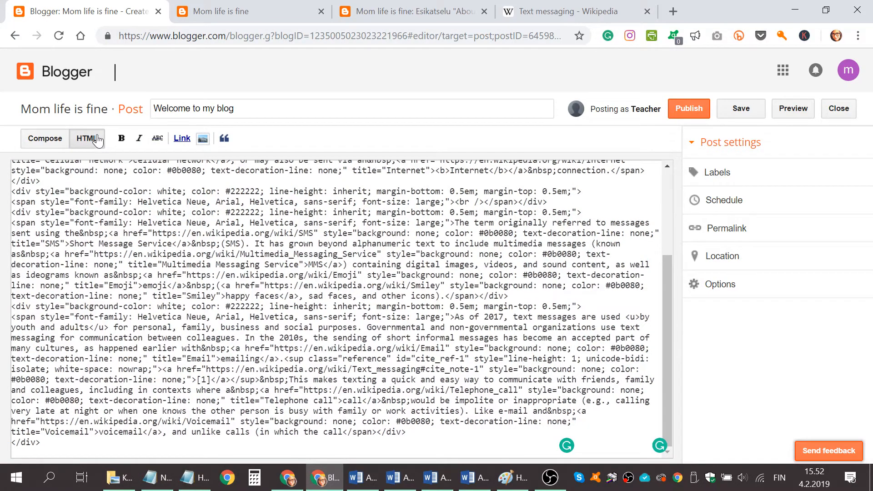
pyautogui.click(38, 145)
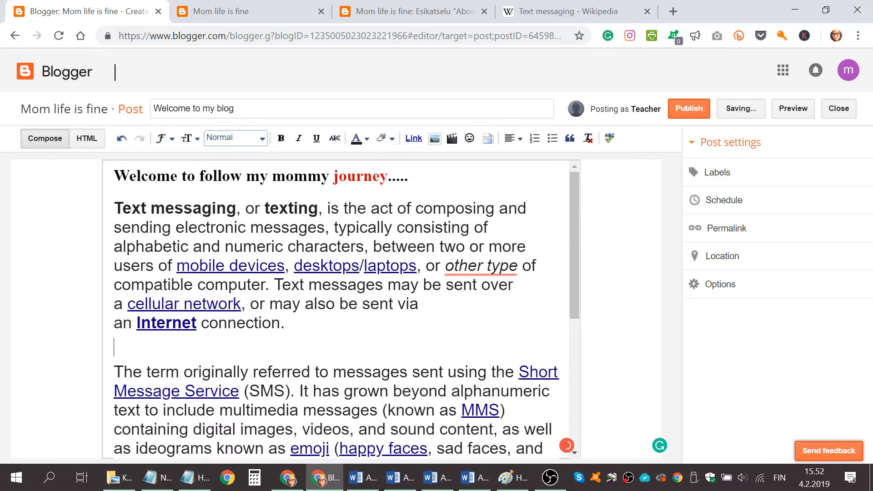
pyautogui.press('Return')
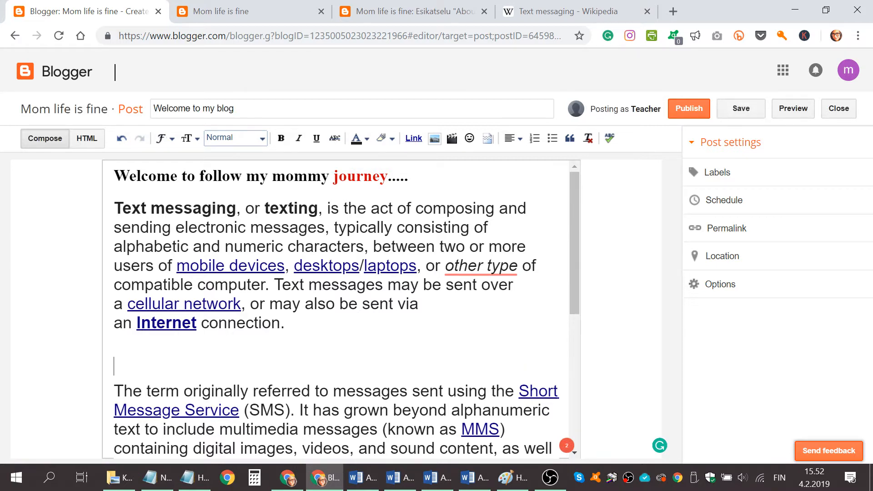
# Insert the already uploaded birthday cake photo between the first and second paragraphs
pyautogui.click(435, 139)
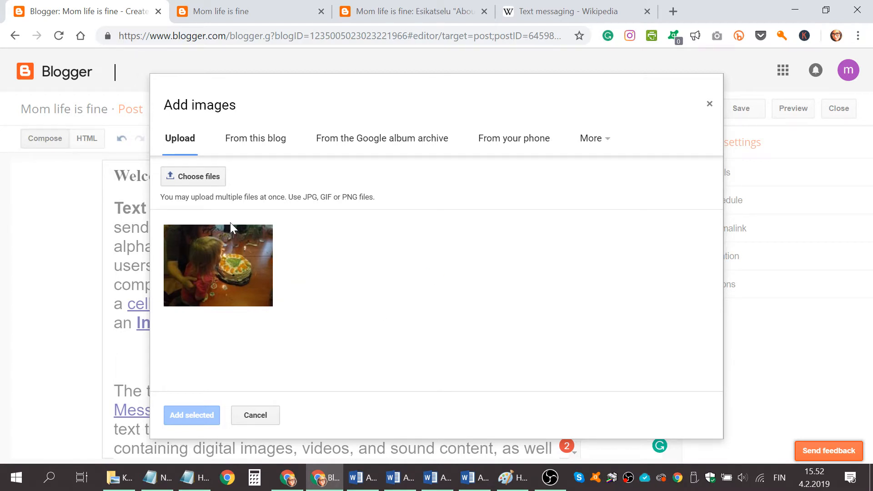
pyautogui.click(205, 257)
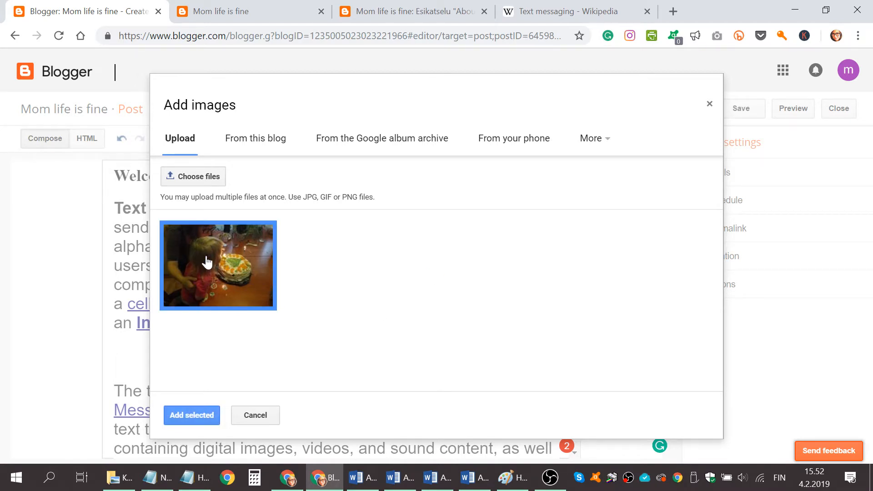
pyautogui.click(197, 416)
# Resize the birthday cake photo to Small and then to X-Large
pyautogui.scroll(-5, 335, 278)
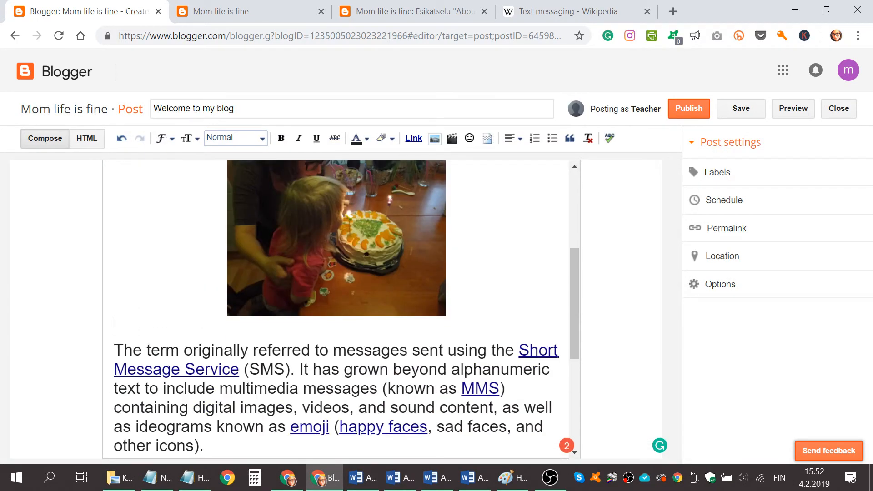
pyautogui.click(335, 278)
pyautogui.click(240, 322)
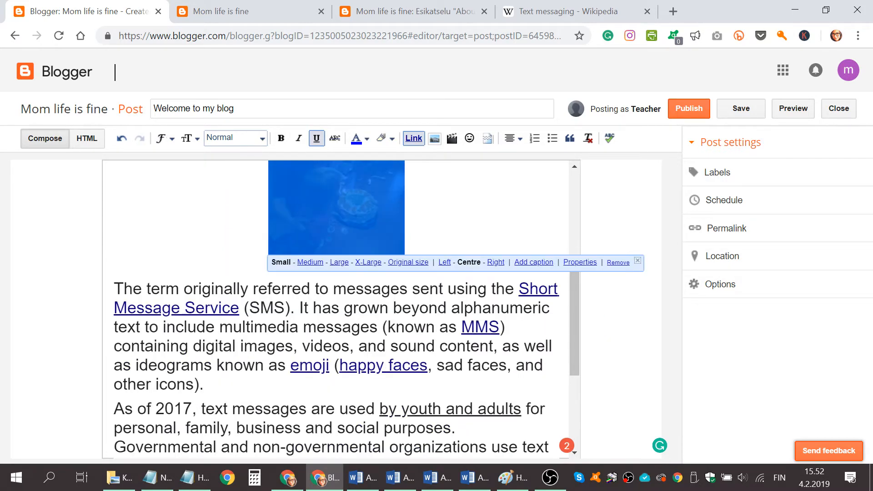
pyautogui.click(367, 264)
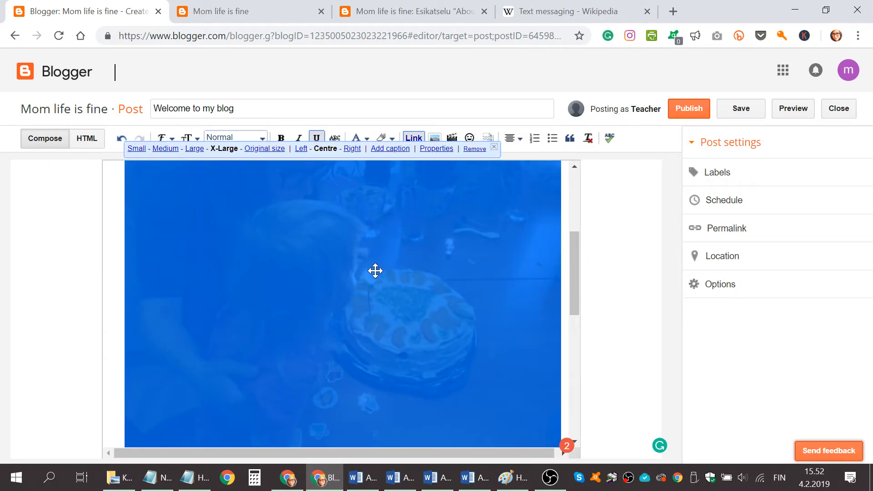
pyautogui.click(566, 374)
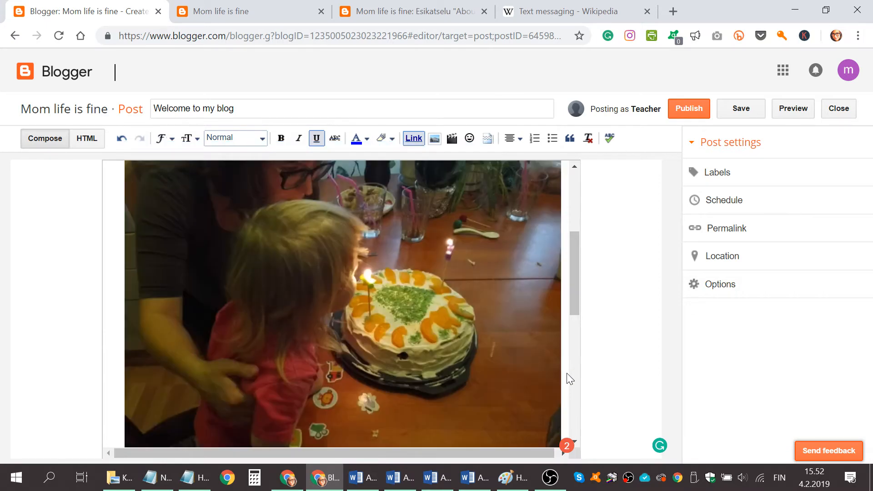
# Set the birthday cake photo's size to Medium
pyautogui.scroll(-5, 566, 373)
pyautogui.click(298, 249)
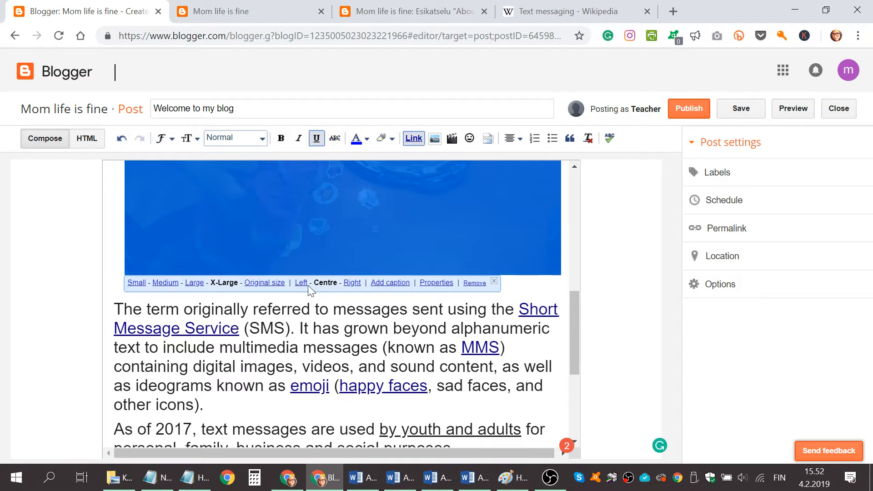
pyautogui.click(165, 282)
pyautogui.scroll(6, 292, 298)
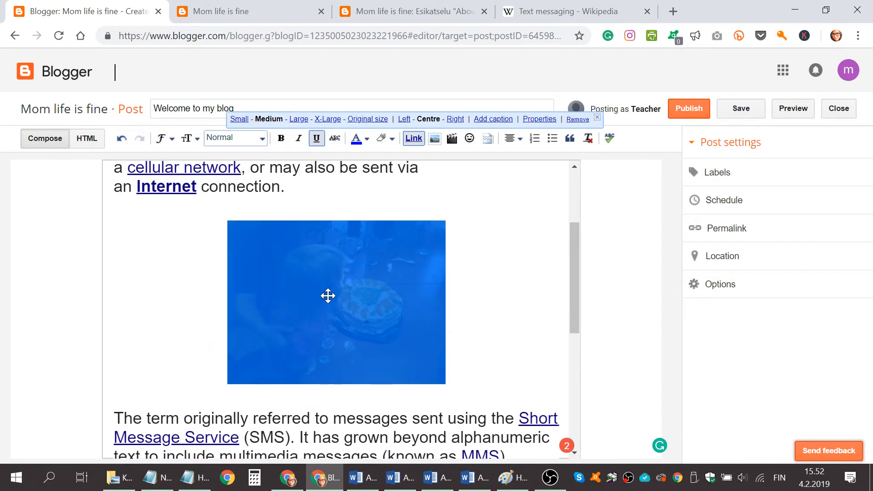
# Try aligning the birthday cake photo to the right and then to the left of the text
pyautogui.click(340, 313)
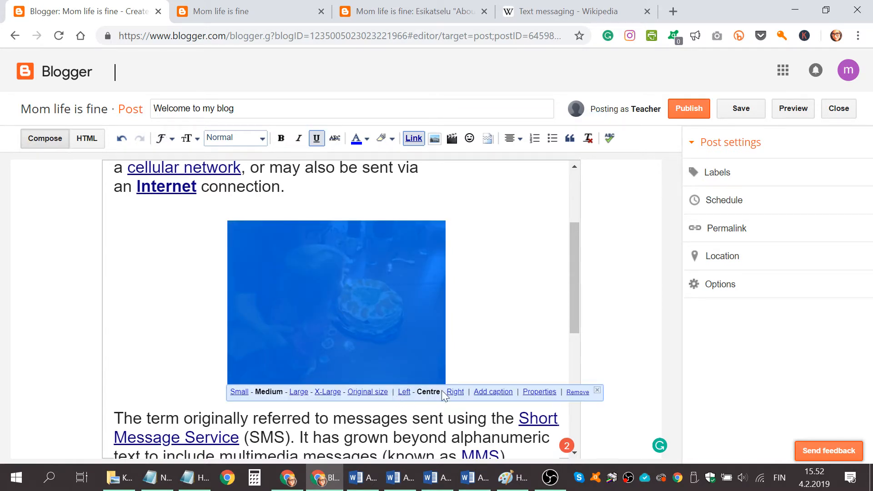
pyautogui.click(455, 392)
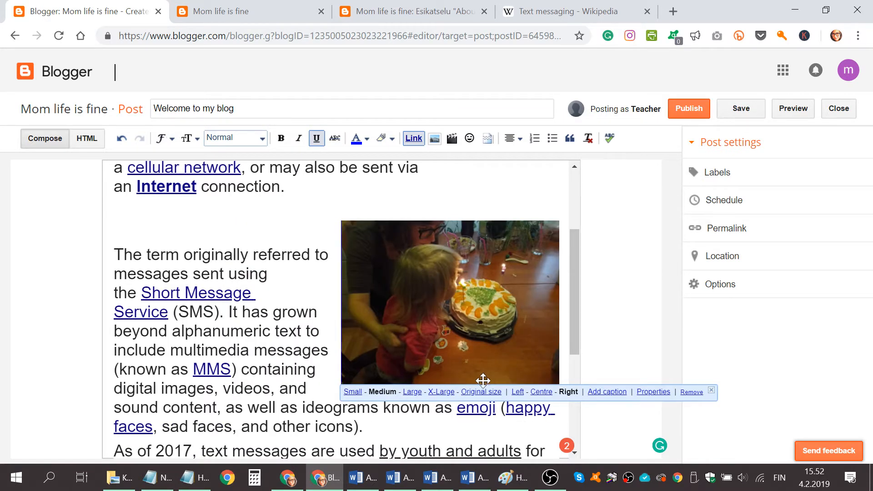
pyautogui.click(518, 392)
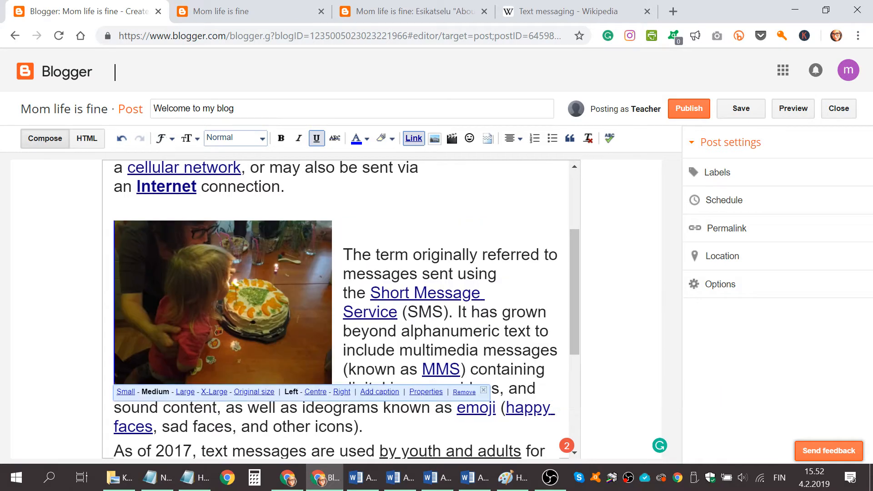
# Centre the birthday cake photo, set its size to X-Large, and review the post layout
pyautogui.click(318, 393)
pyautogui.click(322, 394)
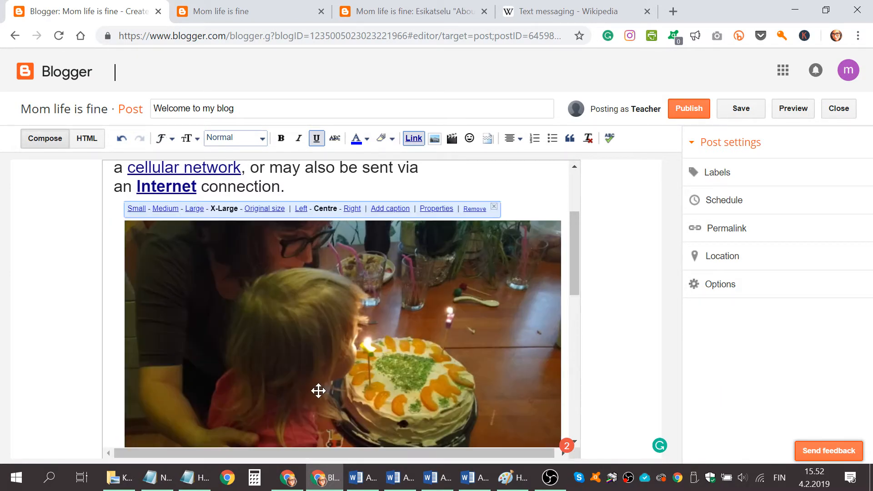
pyautogui.scroll(-5, 359, 384)
pyautogui.scroll(9, 424, 376)
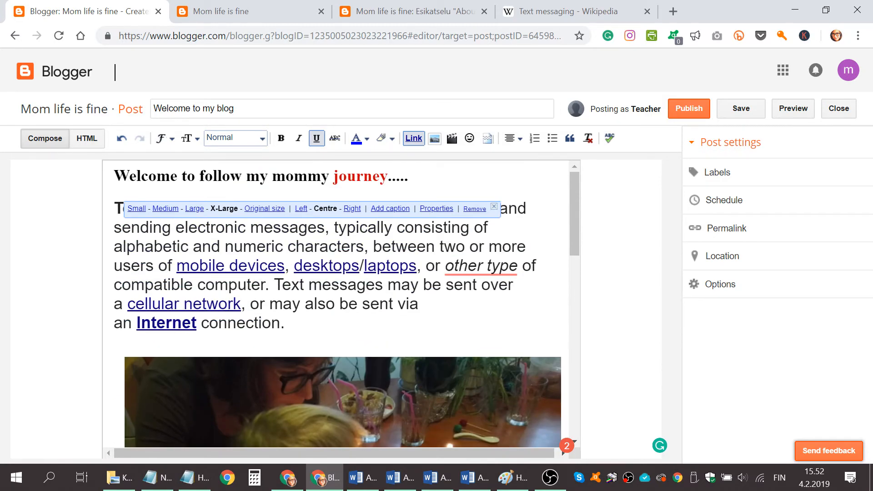
pyautogui.scroll(-10, 418, 367)
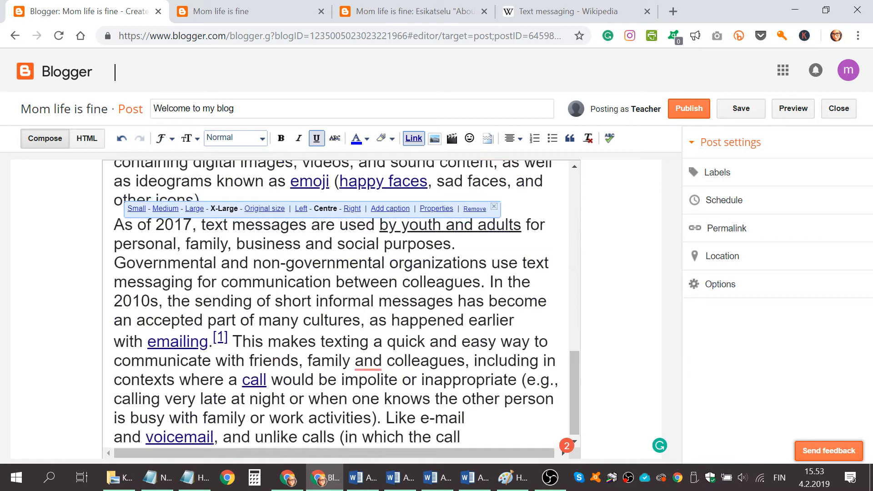
# Add blank lines after the paragraph ending "other icons)." to make room for a video
pyautogui.scroll(5, 341, 300)
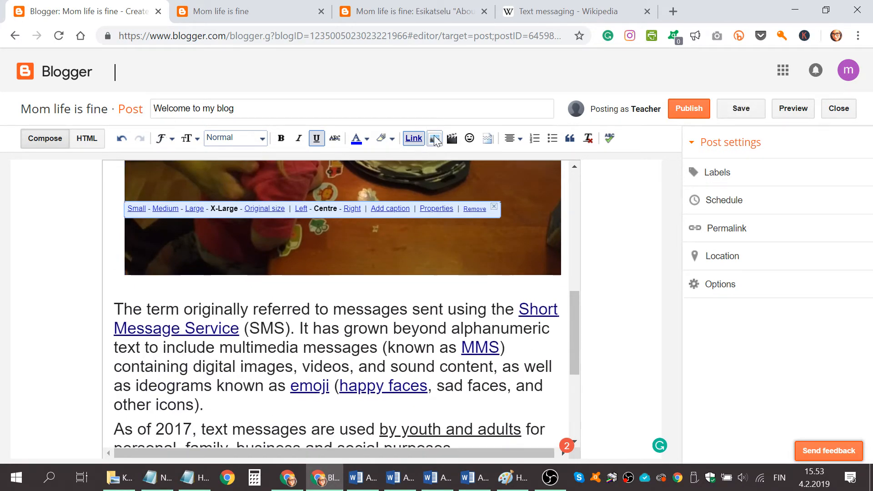
pyautogui.click(447, 306)
pyautogui.scroll(-3, 447, 306)
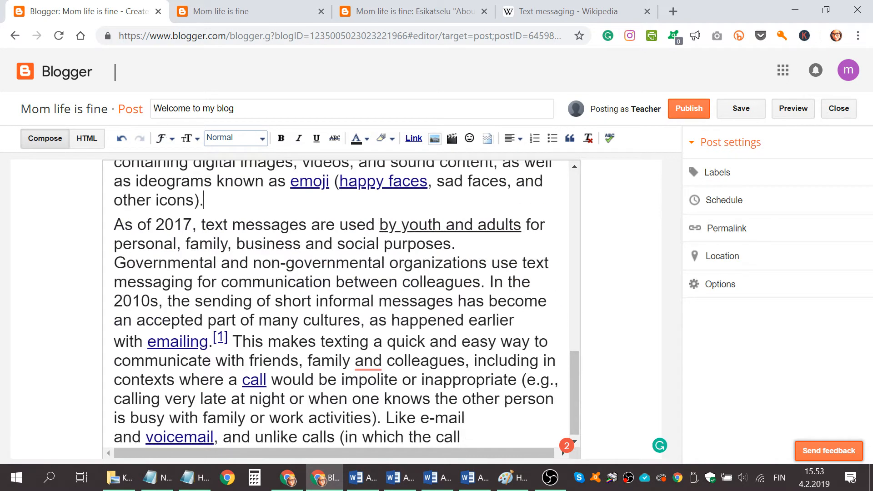
pyautogui.press('Return')
pyautogui.press('Return')
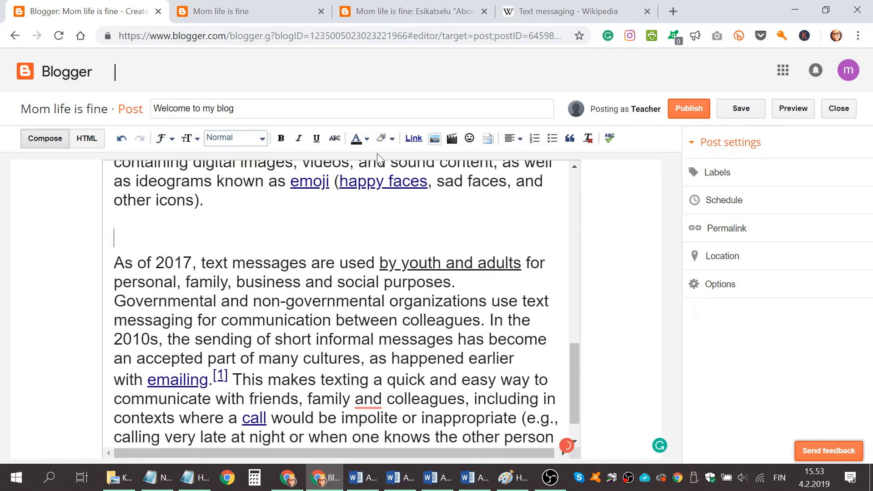
# Start adding a video from YouTube and search for "tired mommy"
pyautogui.click(452, 139)
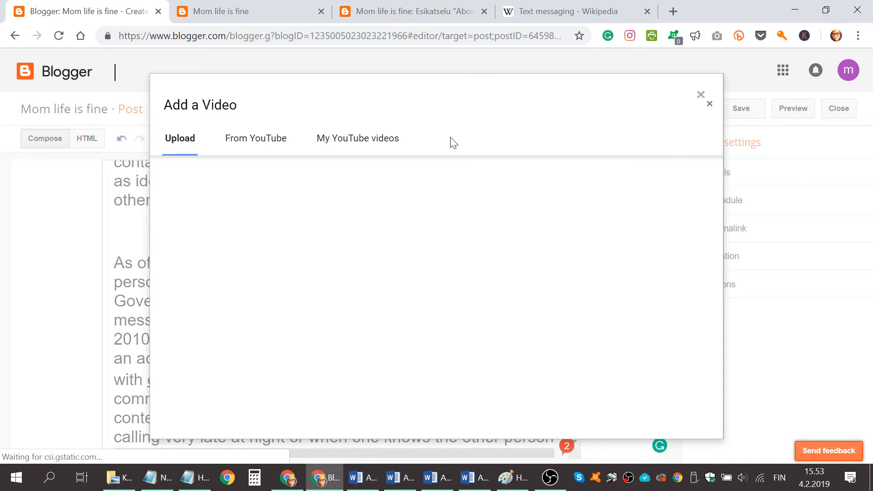
pyautogui.click(272, 141)
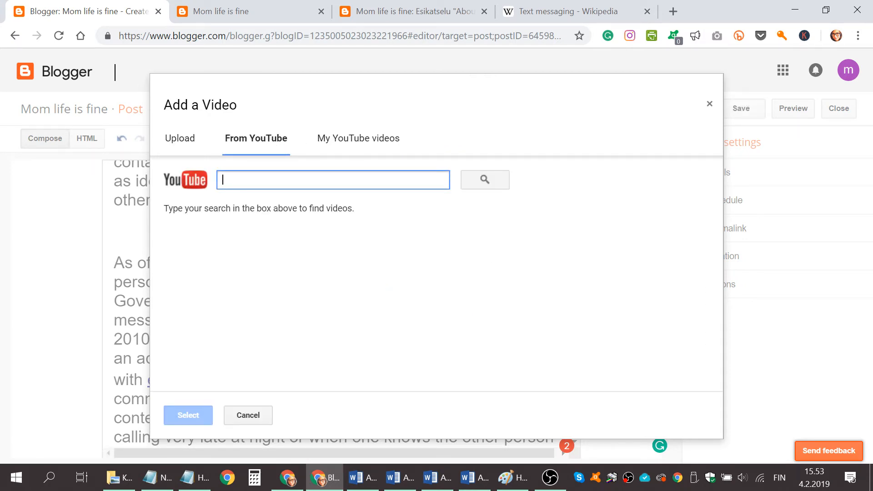
pyautogui.write('momm')
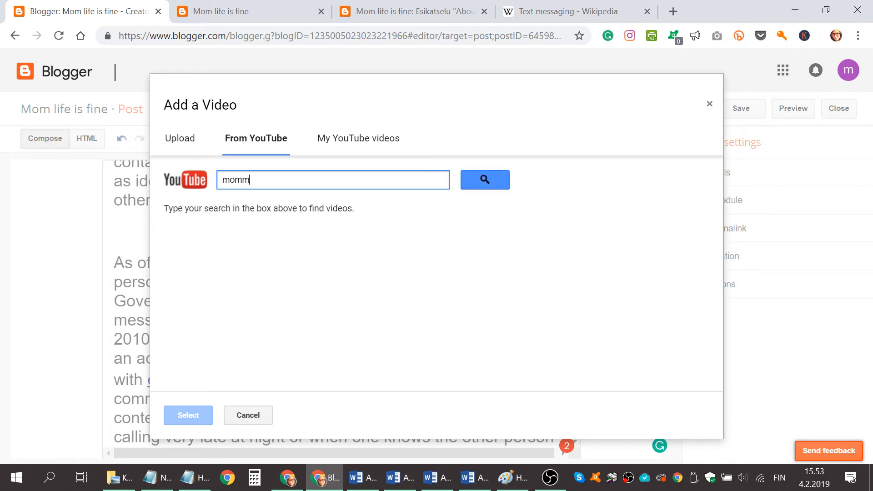
pyautogui.press('BackSpace')
pyautogui.write('tired')
pyautogui.press('Return')
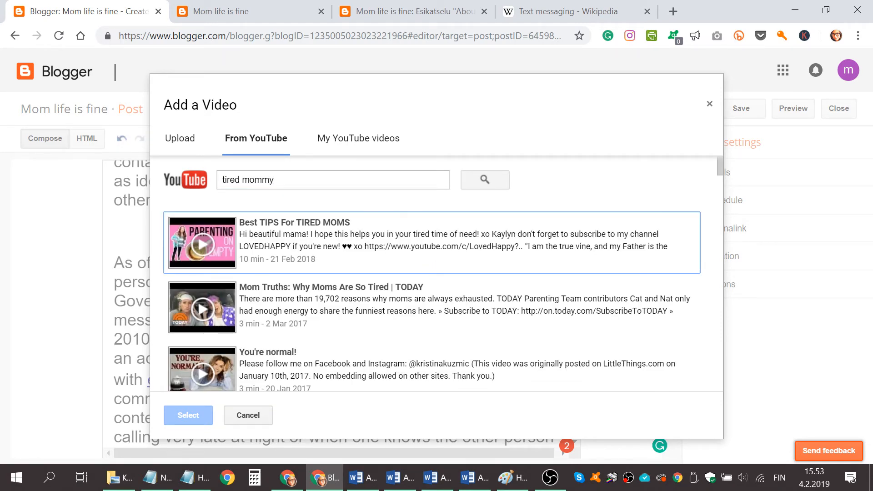
# Choose the "Best TIPS For TIRED MOMS" video from the results and insert it into the post
pyautogui.click(338, 238)
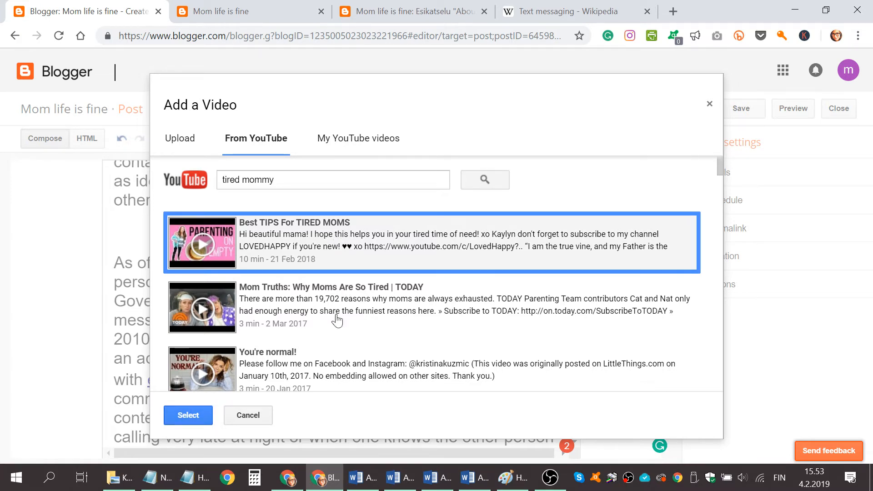
pyautogui.click(339, 341)
pyautogui.click(344, 368)
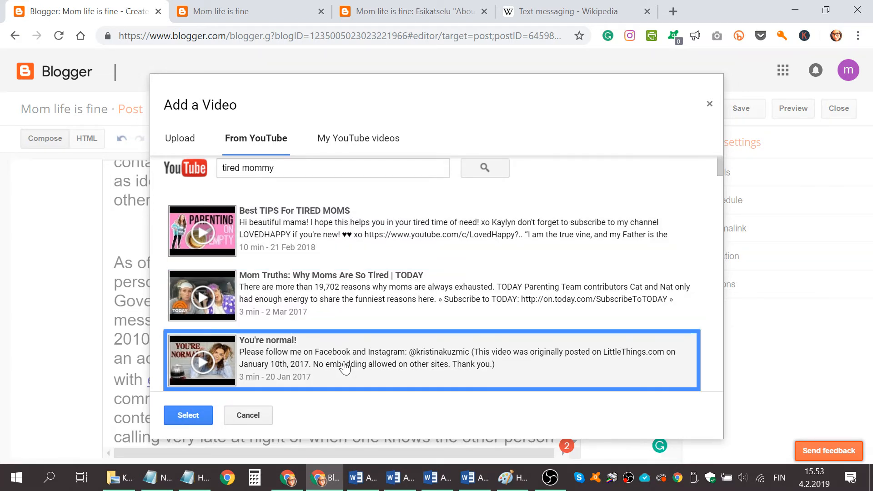
pyautogui.click(328, 241)
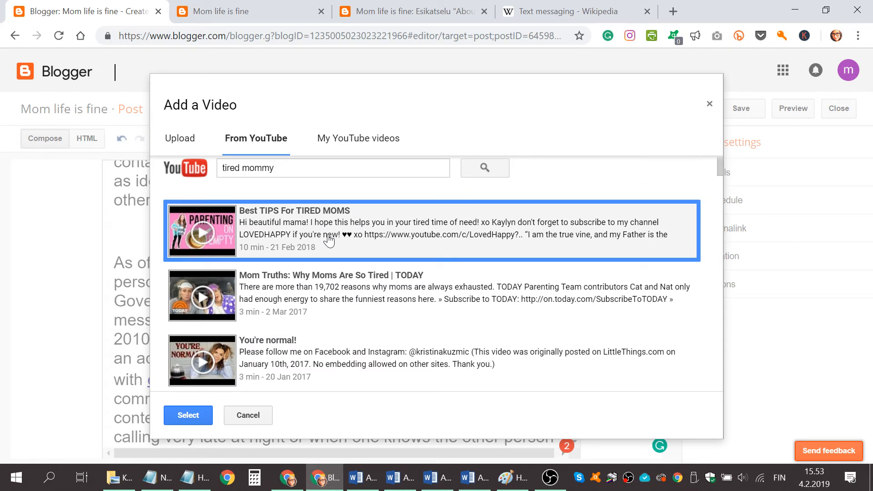
pyautogui.click(188, 416)
# Add blank lines before "with emailing" and insert the YouTube video "You're normal!" there
pyautogui.scroll(-3, 336, 300)
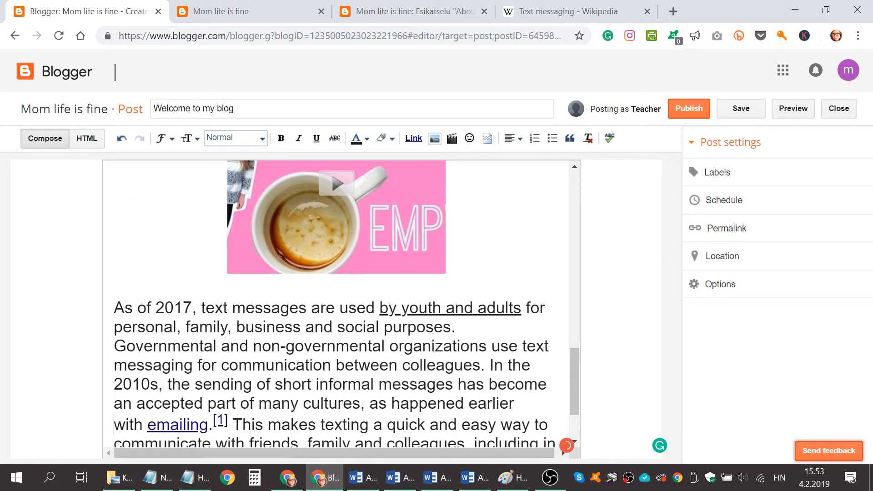
pyautogui.press('Return')
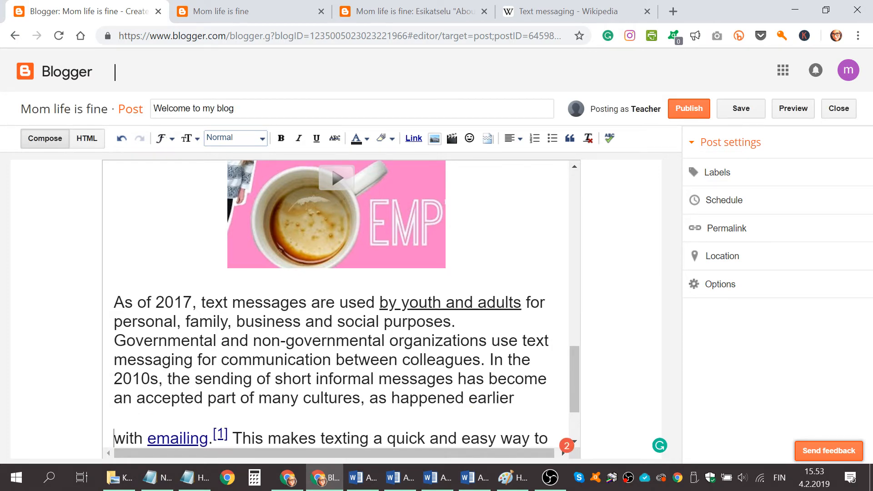
pyautogui.press('Return')
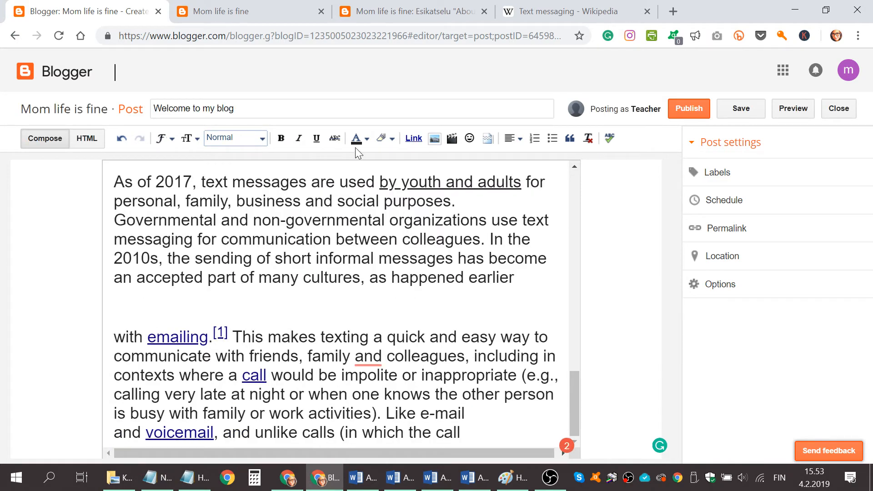
pyautogui.click(452, 138)
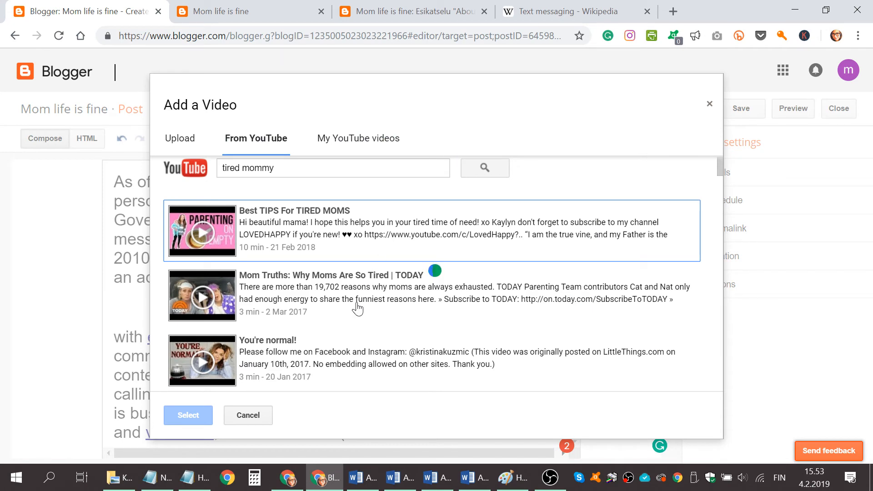
pyautogui.click(308, 368)
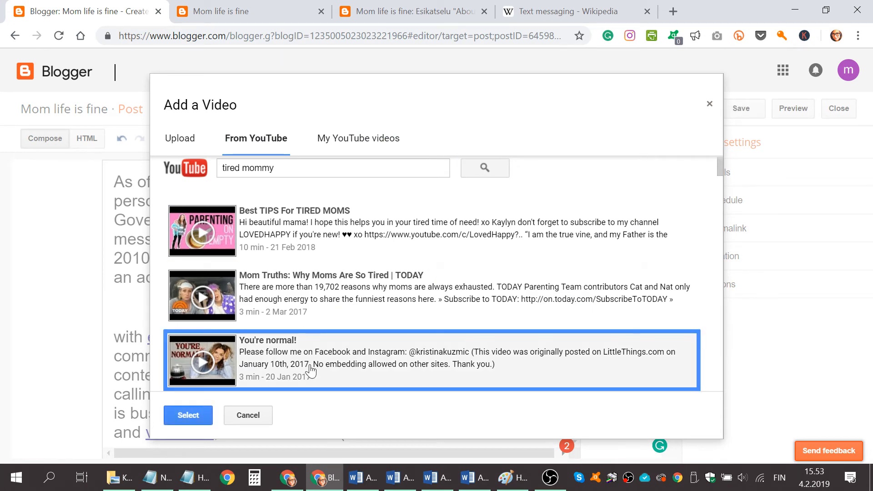
pyautogui.click(187, 416)
pyautogui.scroll(-4, 337, 303)
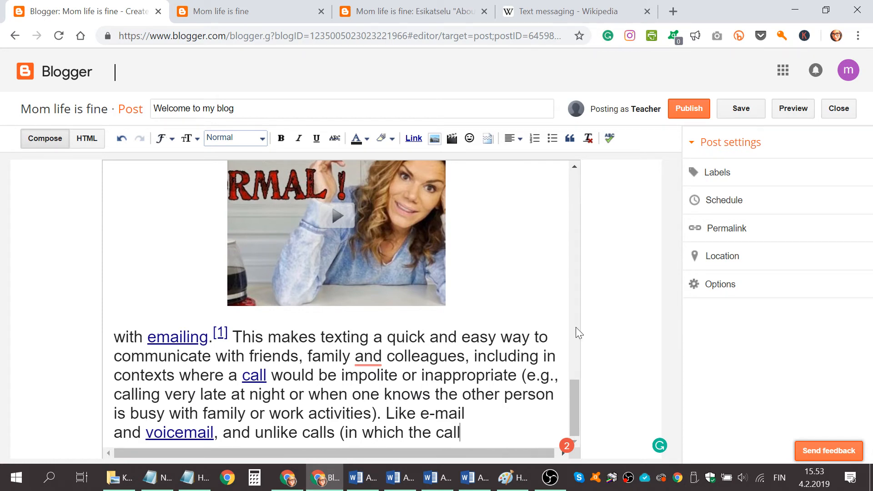
# Label the post with "Tired mom, mom, parenting"
pyautogui.click(758, 176)
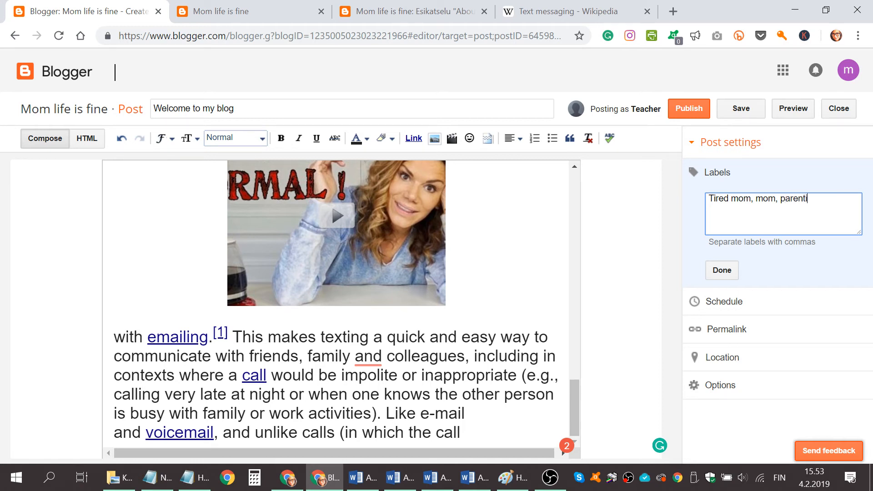
pyautogui.click(730, 271)
# Check the post's schedule settings, look through its content, and examine the comment, compose mode and line break options
pyautogui.click(729, 212)
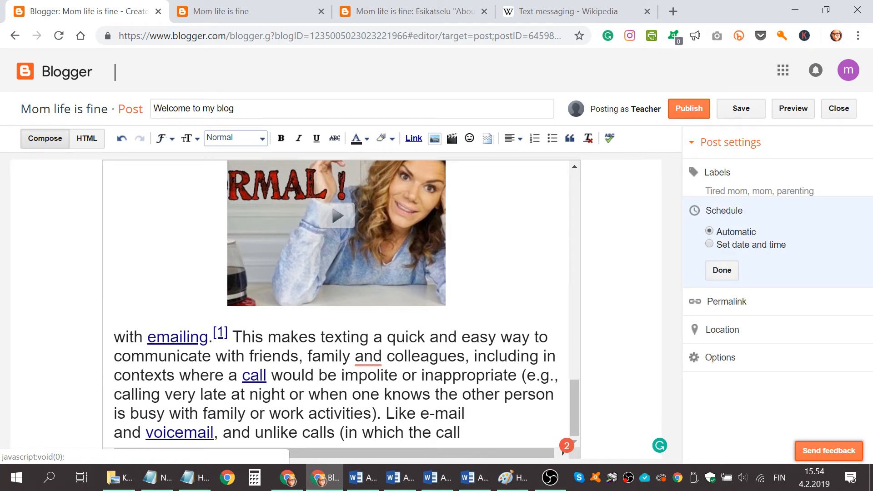
pyautogui.scroll(15, 487, 317)
pyautogui.scroll(3, 488, 317)
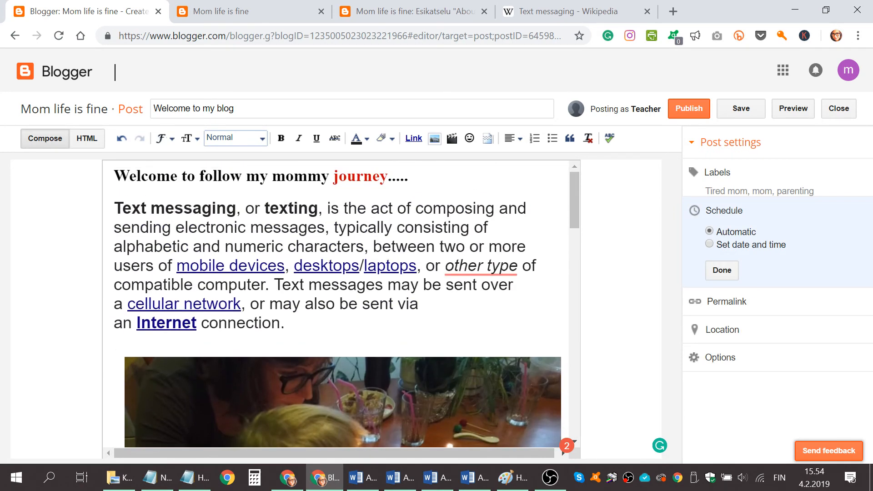
pyautogui.scroll(-3, 488, 316)
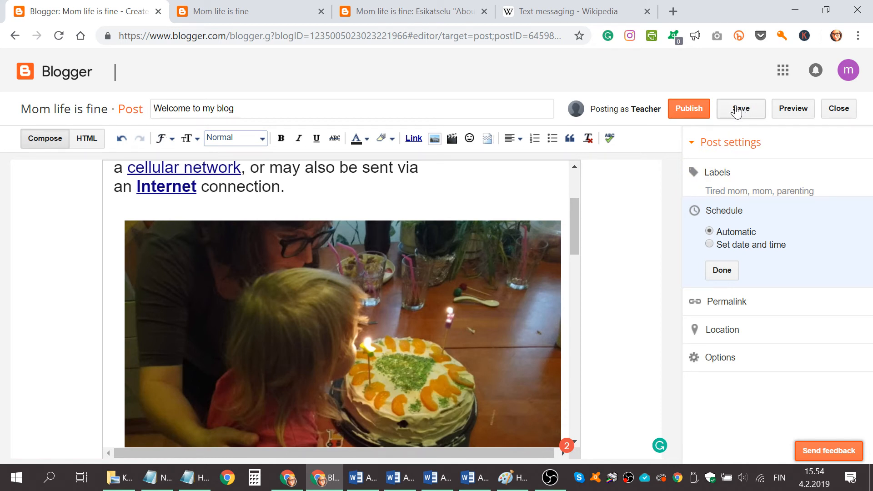
pyautogui.click(728, 358)
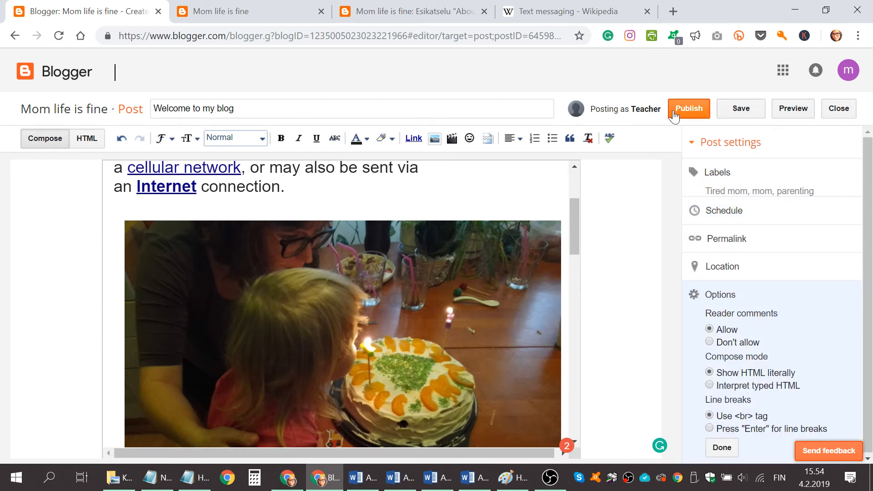
# Publish the "Welcome to my blog" post and open it on the live blog
pyautogui.click(688, 112)
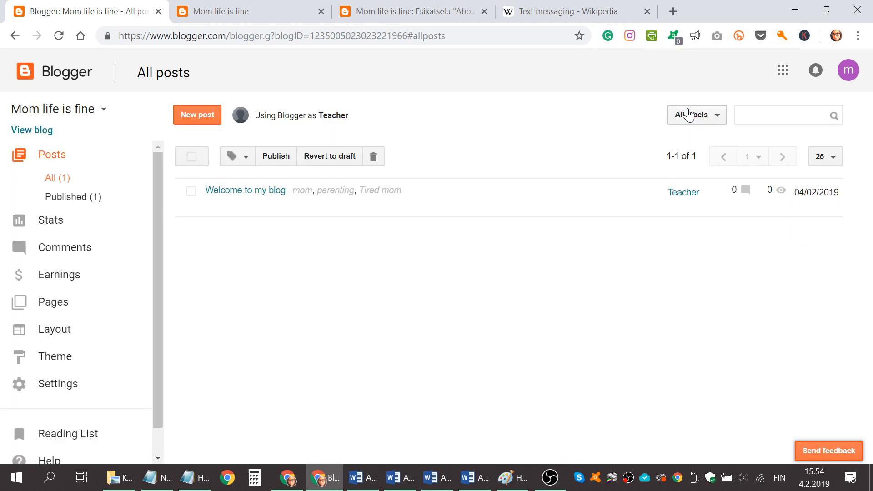
pyautogui.moveTo(253, 204)
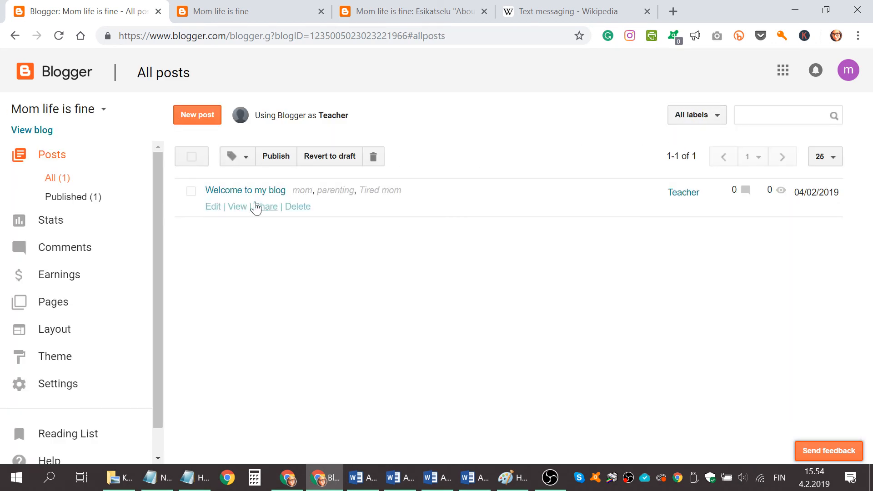
pyautogui.click(240, 207)
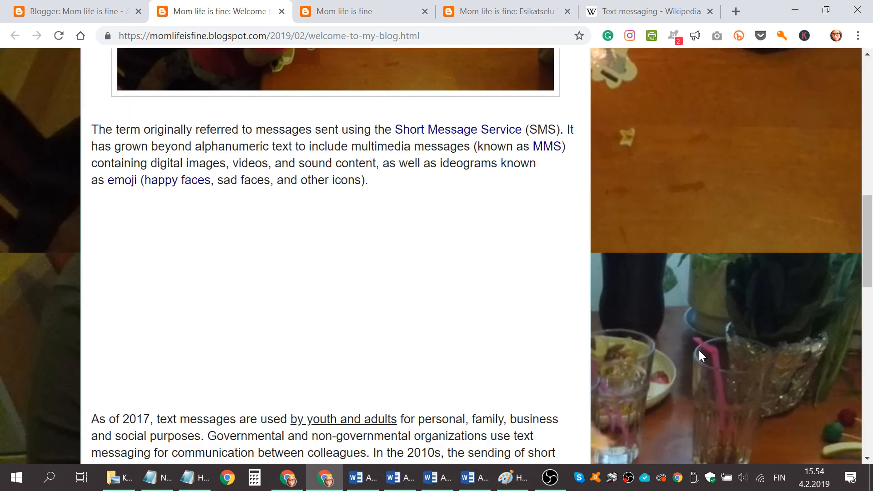
# Review the published post's text, birthday cake photo and embedded videos on the live blog
pyautogui.scroll(-5, 656, 331)
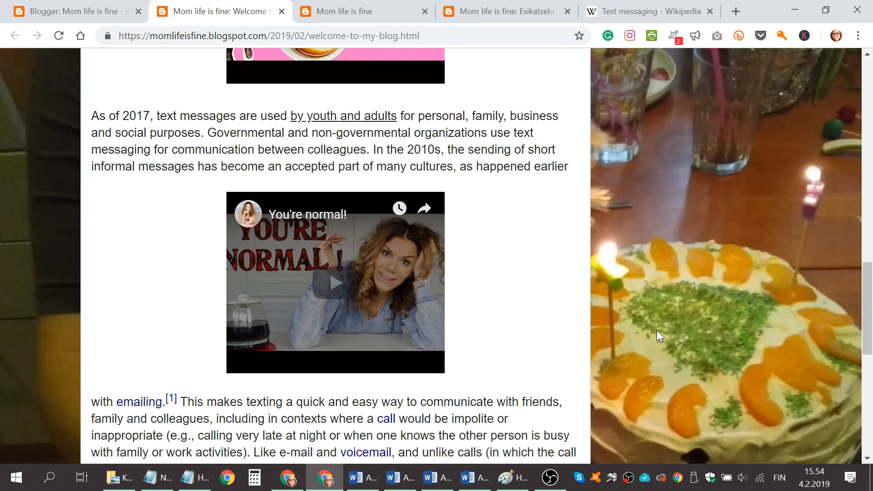
pyautogui.scroll(10, 657, 331)
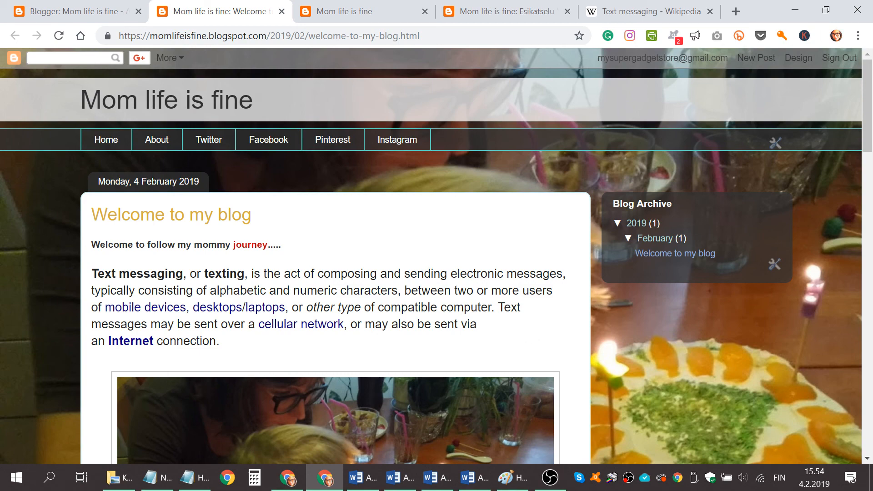
pyautogui.scroll(-12, 433, 327)
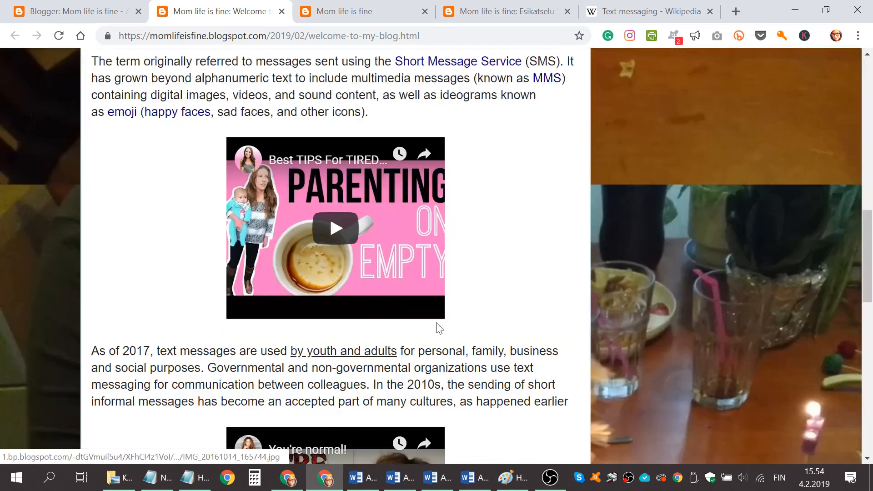
pyautogui.scroll(12, 436, 327)
pyautogui.scroll(-15, 434, 250)
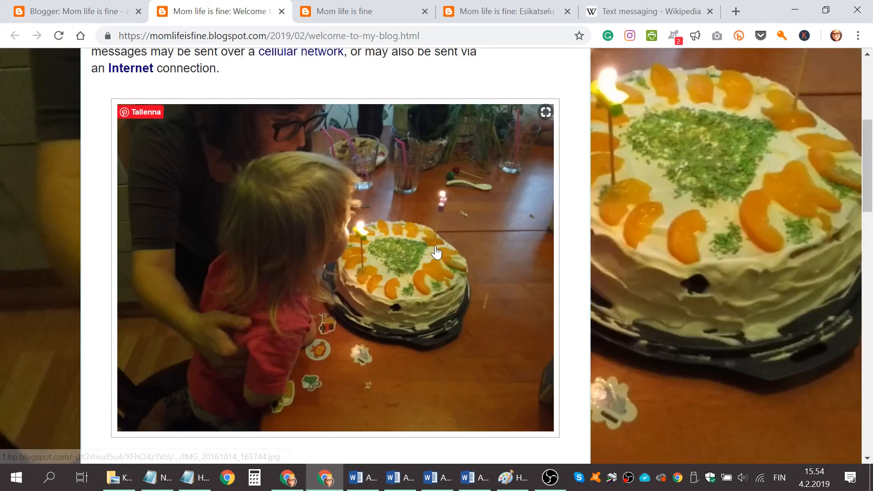
pyautogui.scroll(7, 514, 275)
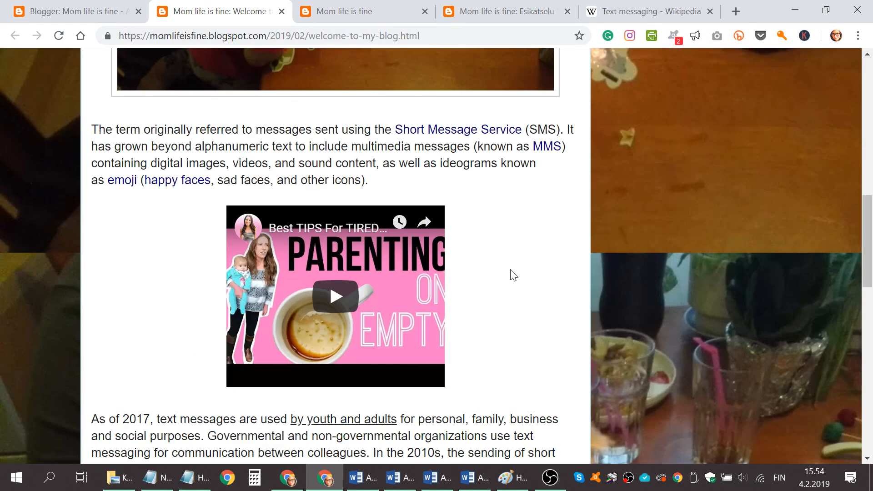
pyautogui.rightClick(628, 477)
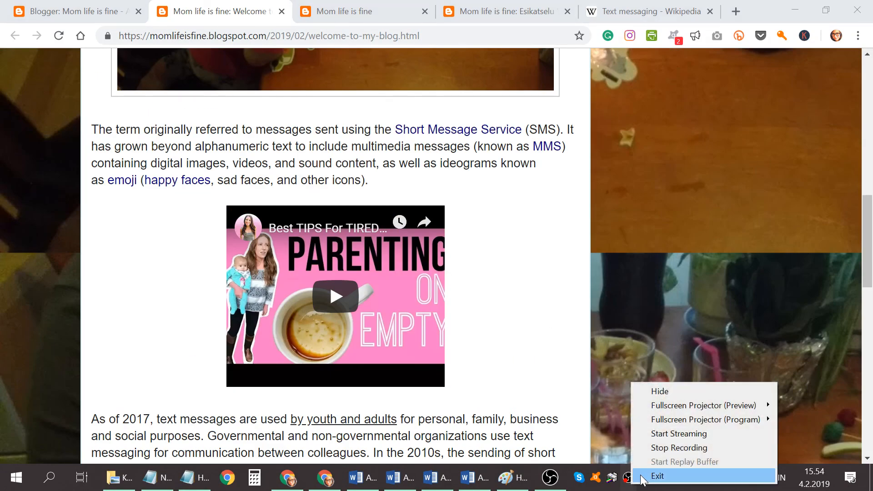